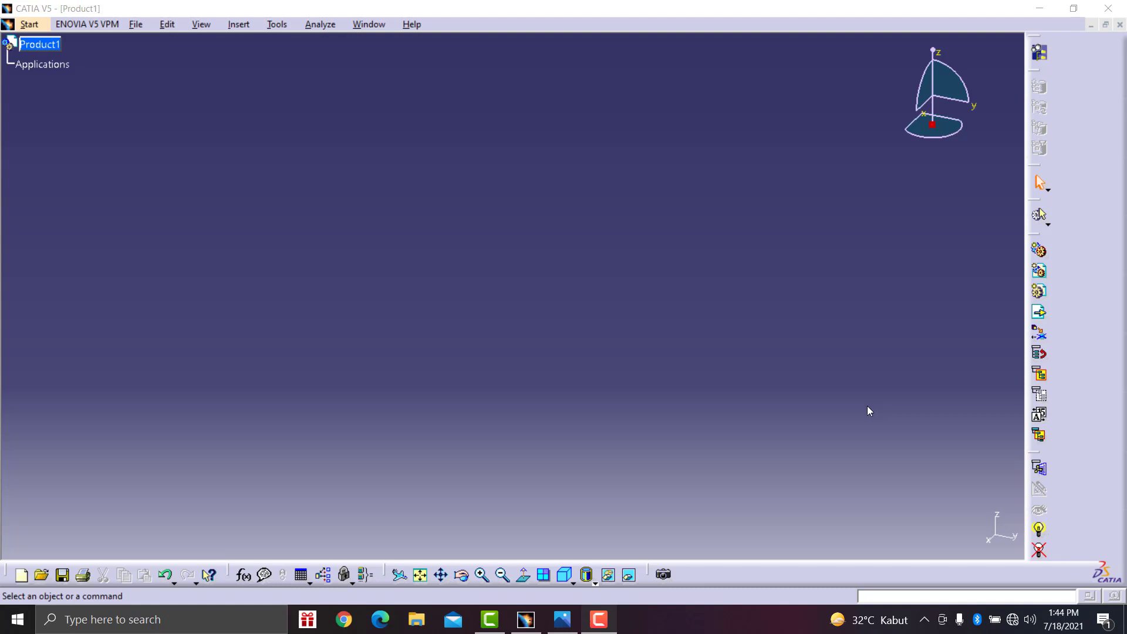
- Create a new Part1 in Part Design, checking the bracket reference drawing along the way
{"action": "left_click", "coordinate": [561, 619]}
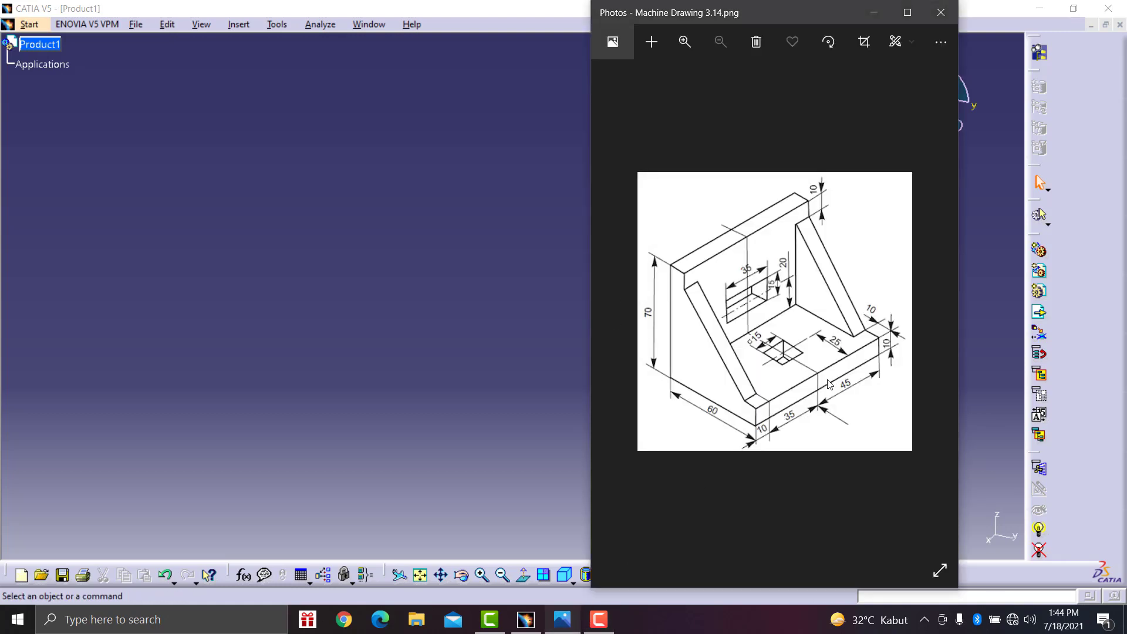
{"action": "left_click", "coordinate": [420, 285]}
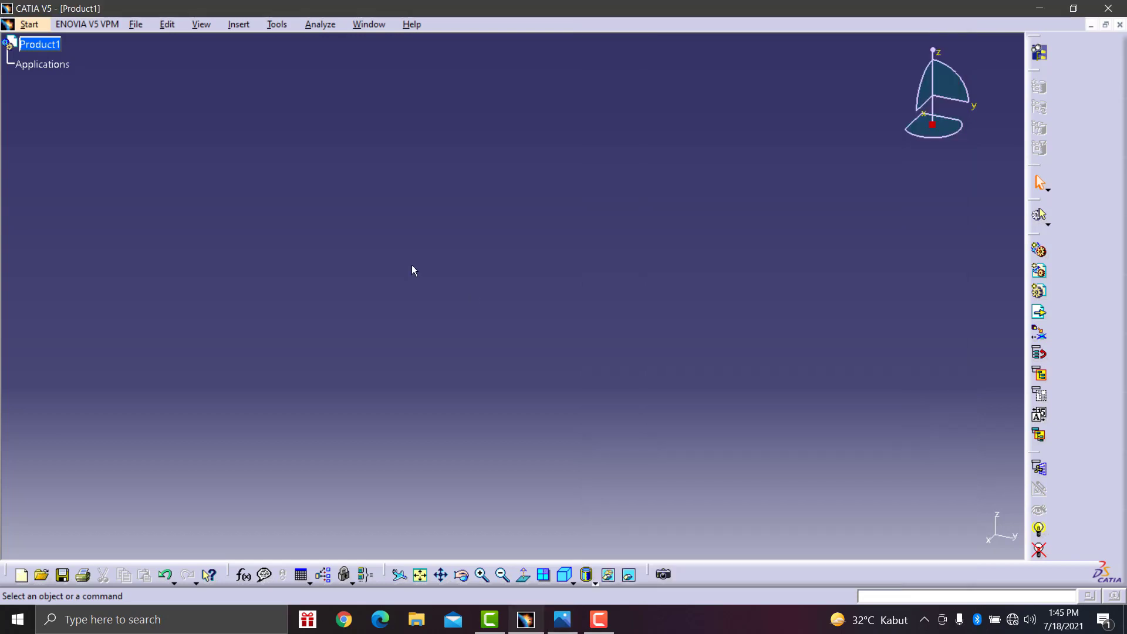
{"action": "left_click", "coordinate": [29, 25]}
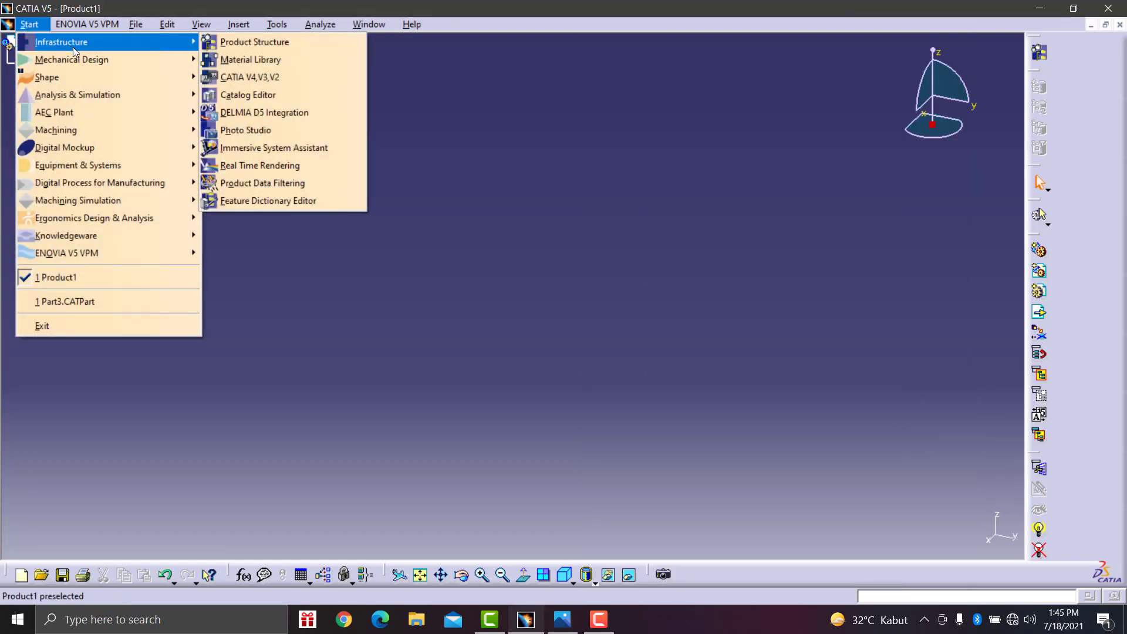
{"action": "mouse_move", "coordinate": [72, 59]}
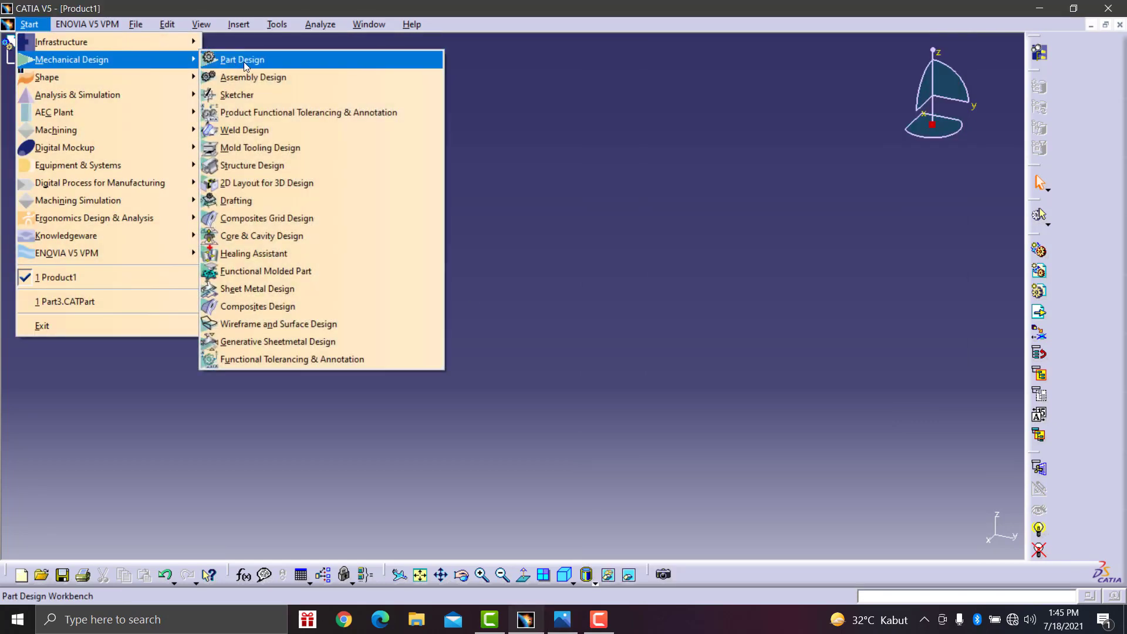
{"action": "left_click", "coordinate": [224, 60]}
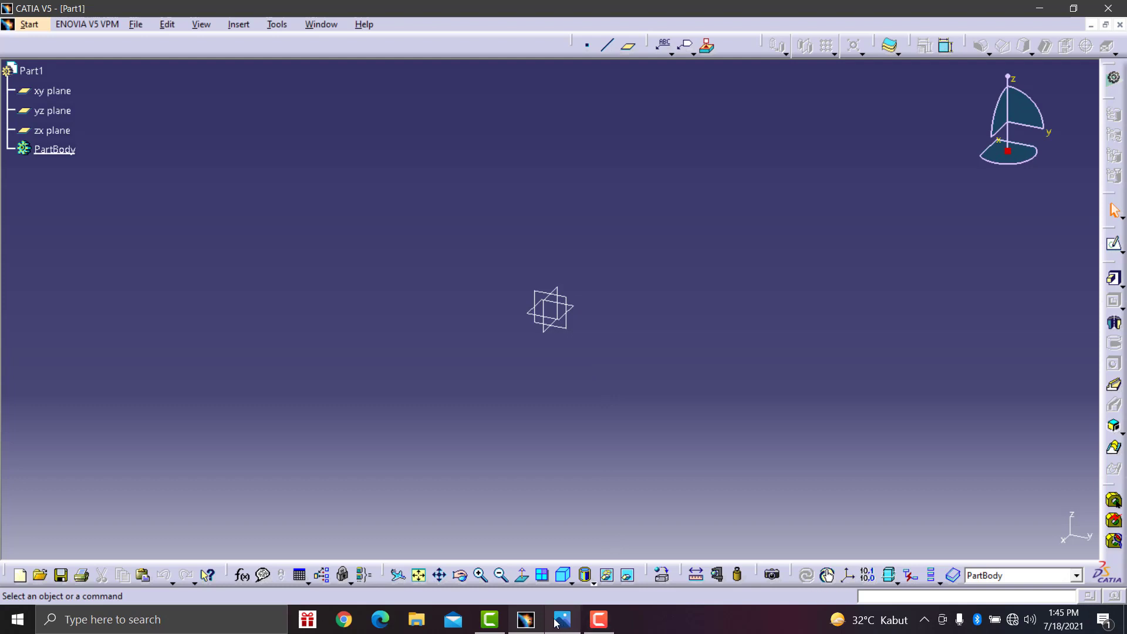
{"action": "left_click_drag", "start_coordinate": [562, 620], "coordinate": [615, 625]}
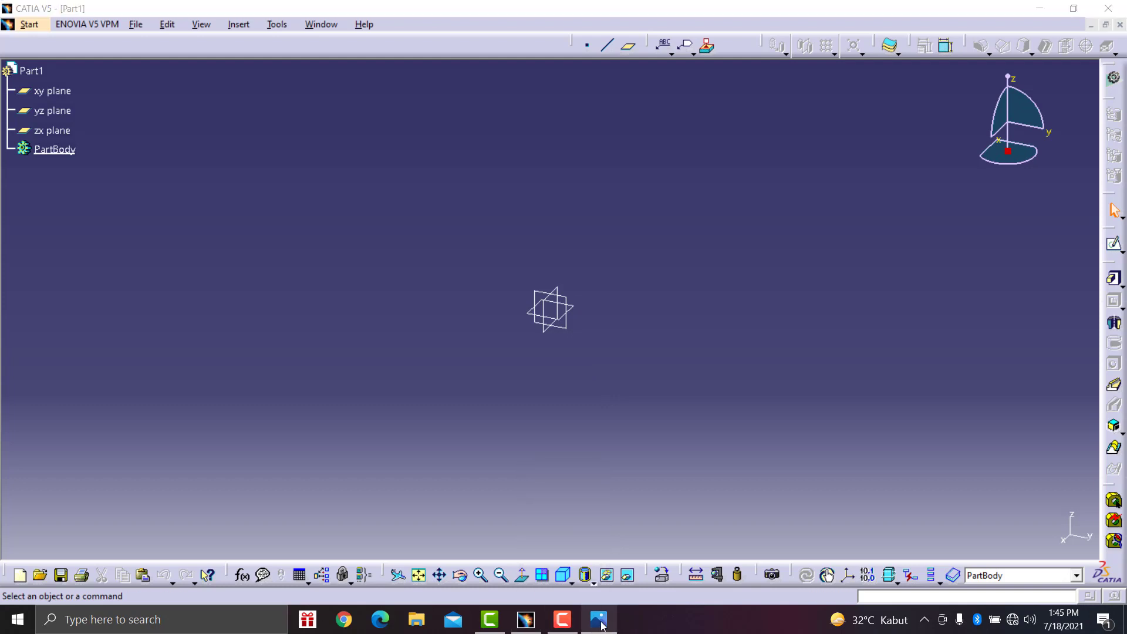
{"action": "left_click", "coordinate": [613, 623]}
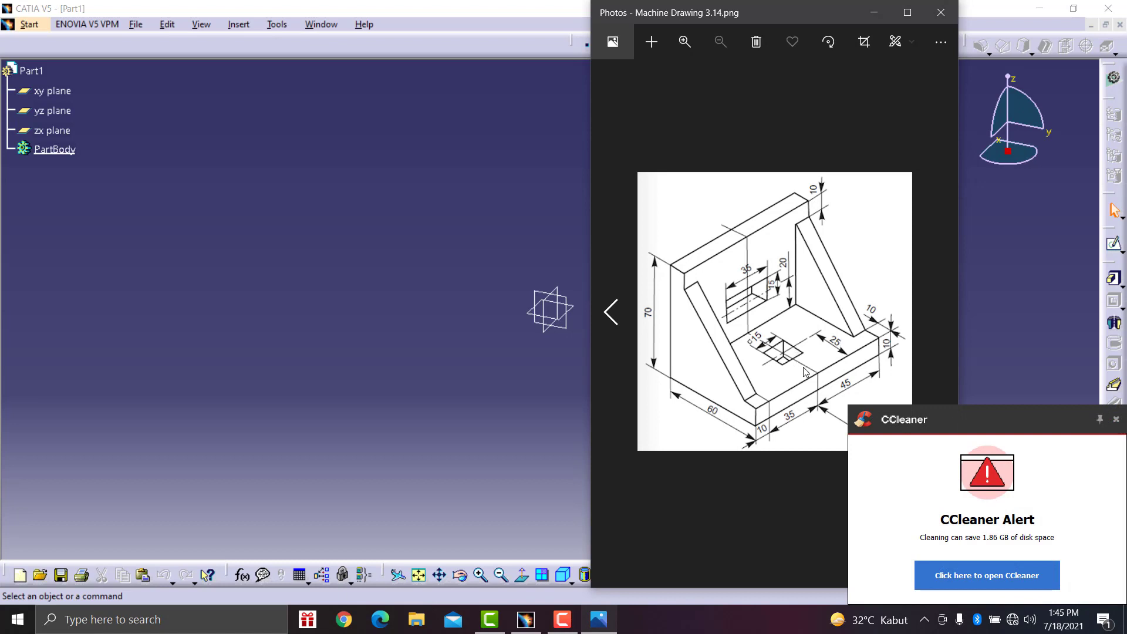
{"action": "left_click", "coordinate": [468, 394]}
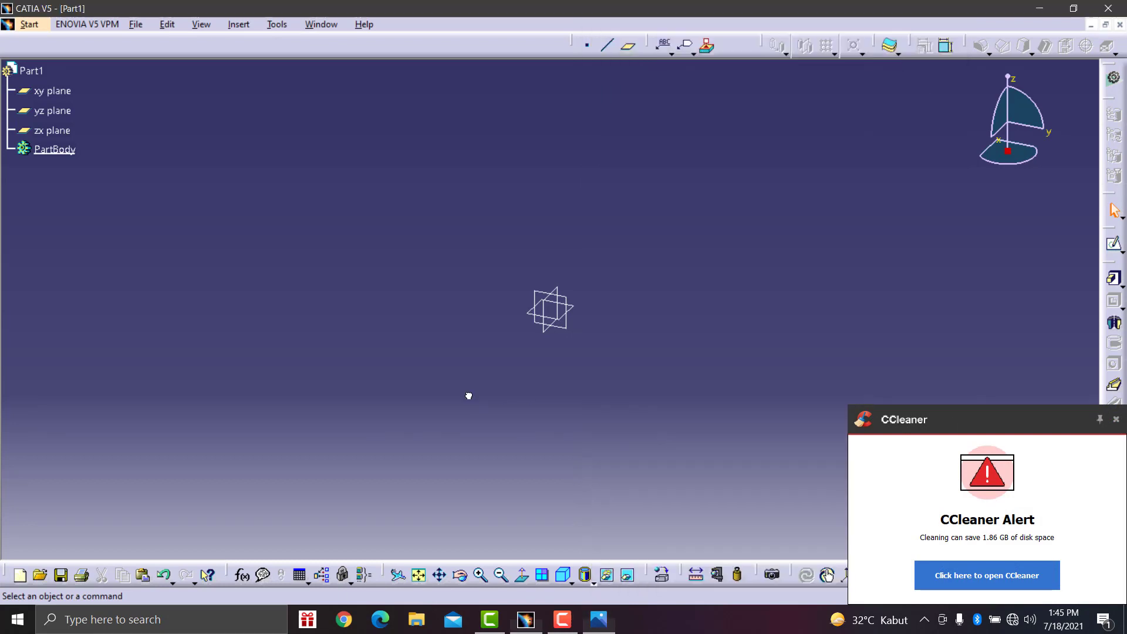
- Open a sketch on the xy plane, dismissing the disk-cleanup alert and checking the drawing
{"action": "left_click", "coordinate": [575, 309]}
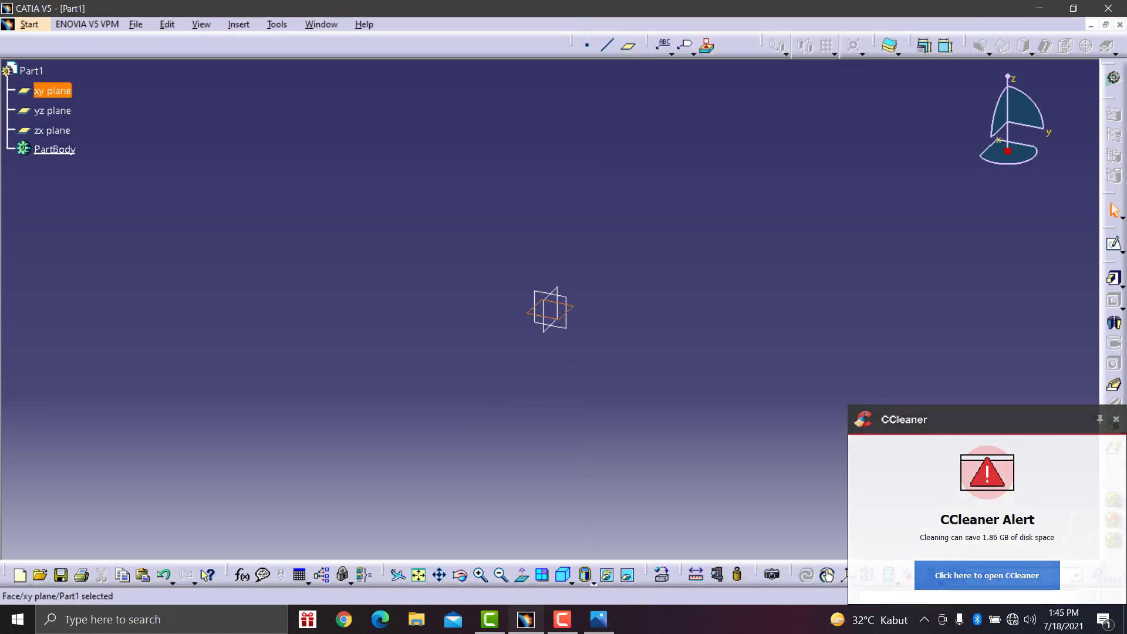
{"action": "left_click", "coordinate": [1115, 418]}
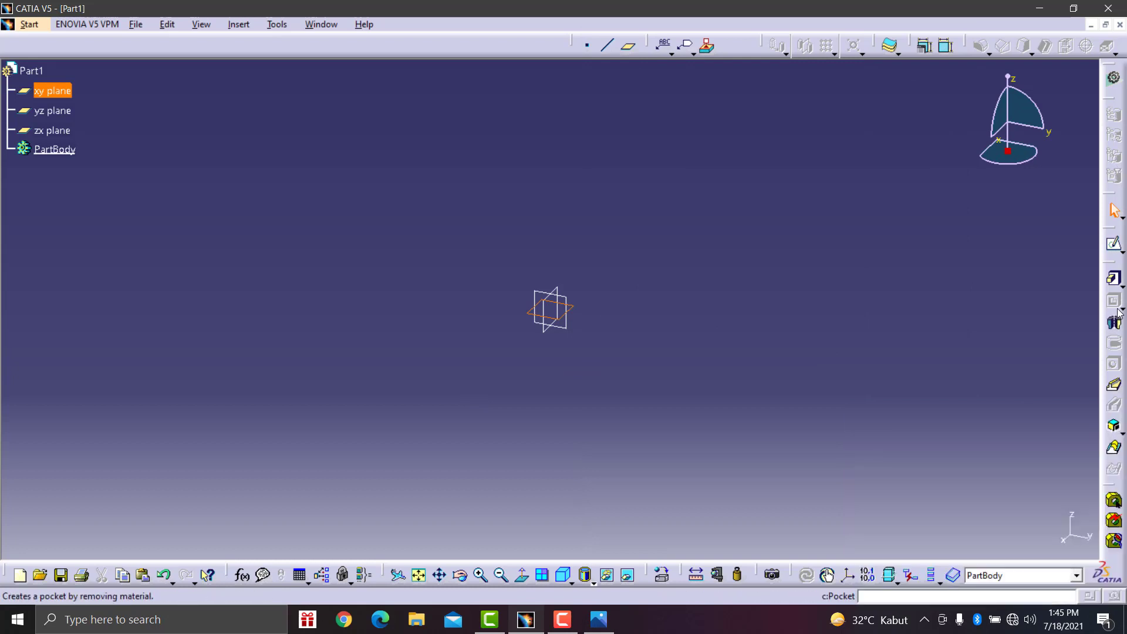
{"action": "left_click", "coordinate": [1113, 245]}
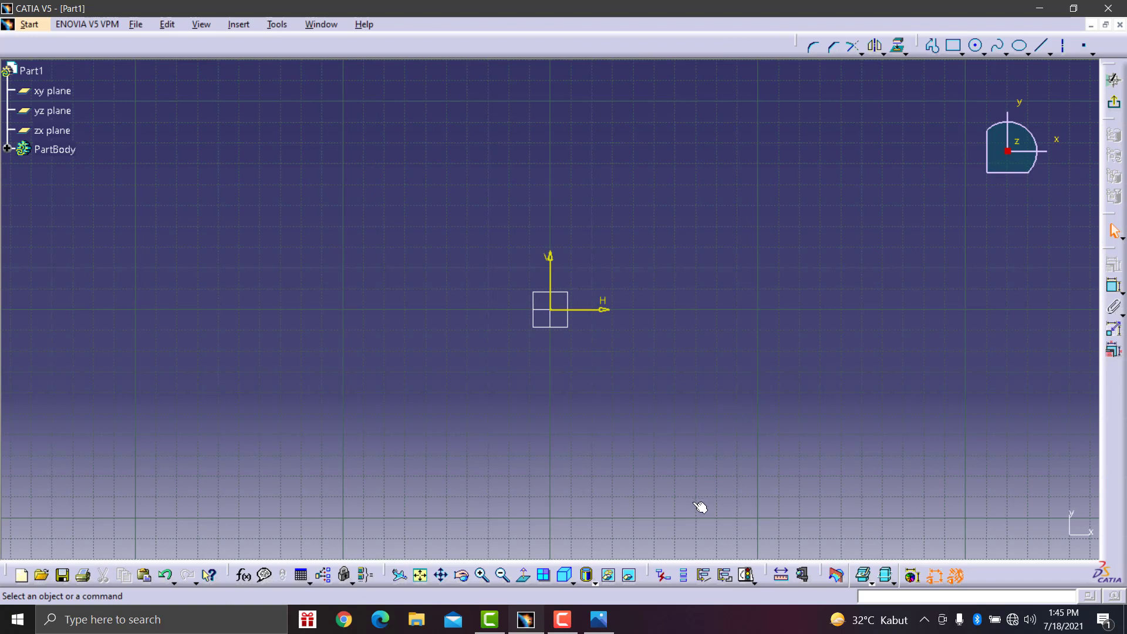
{"action": "left_click", "coordinate": [599, 619]}
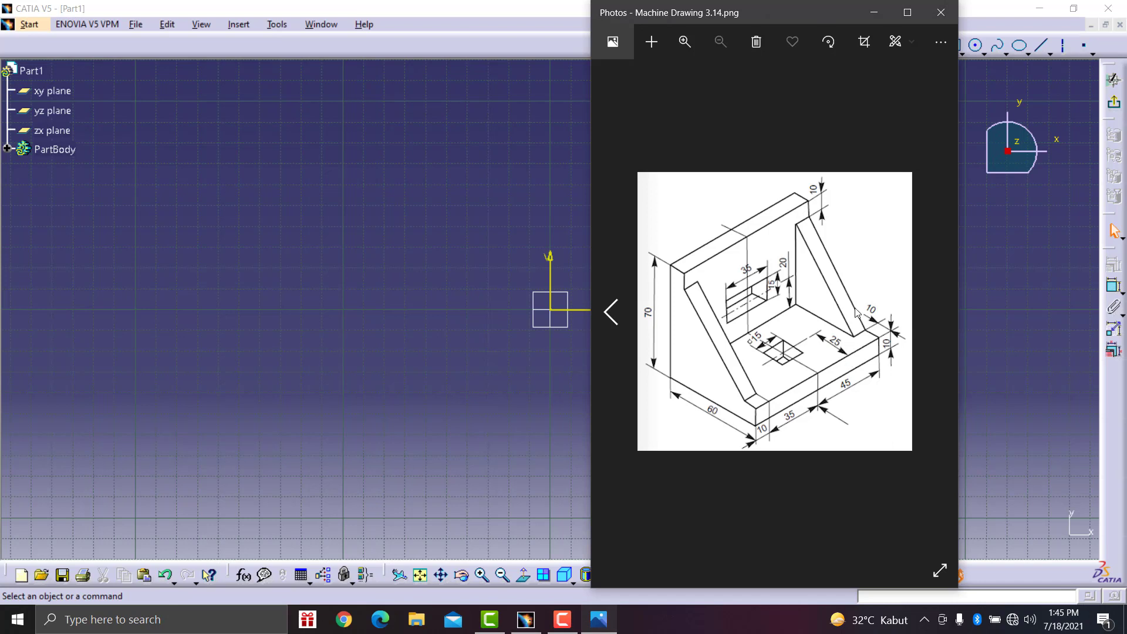
{"action": "left_click", "coordinate": [511, 216]}
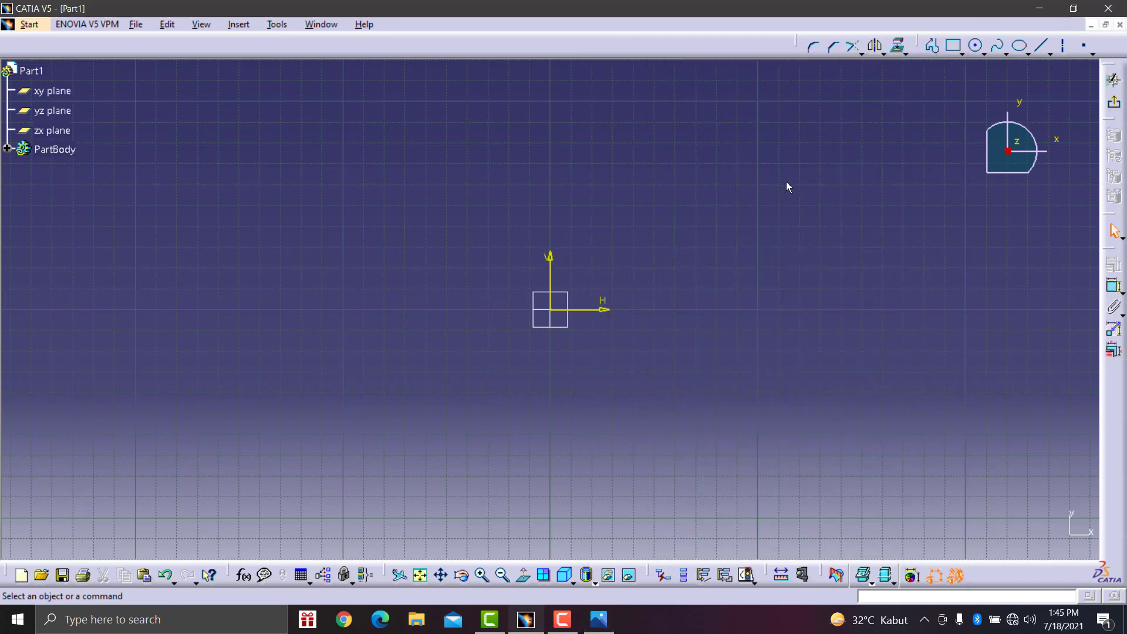
- Draw a centered rectangle about the origin, then reopen the reference drawing
{"action": "left_click", "coordinate": [962, 52]}
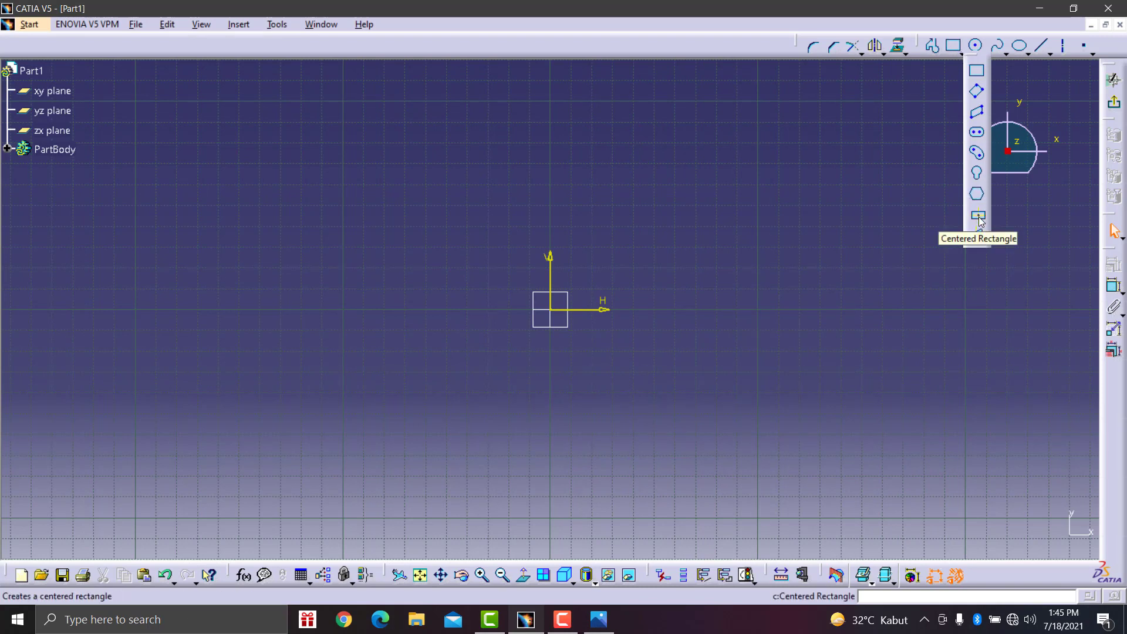
{"action": "left_click", "coordinate": [977, 216]}
{"action": "left_click", "coordinate": [551, 311]}
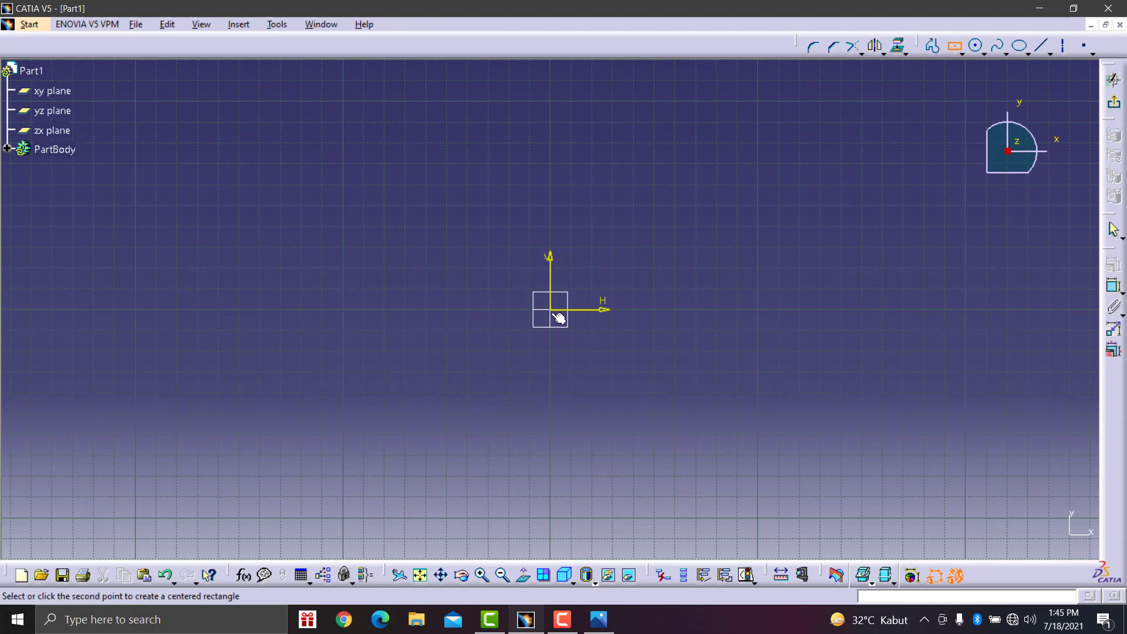
{"action": "left_click", "coordinate": [695, 372]}
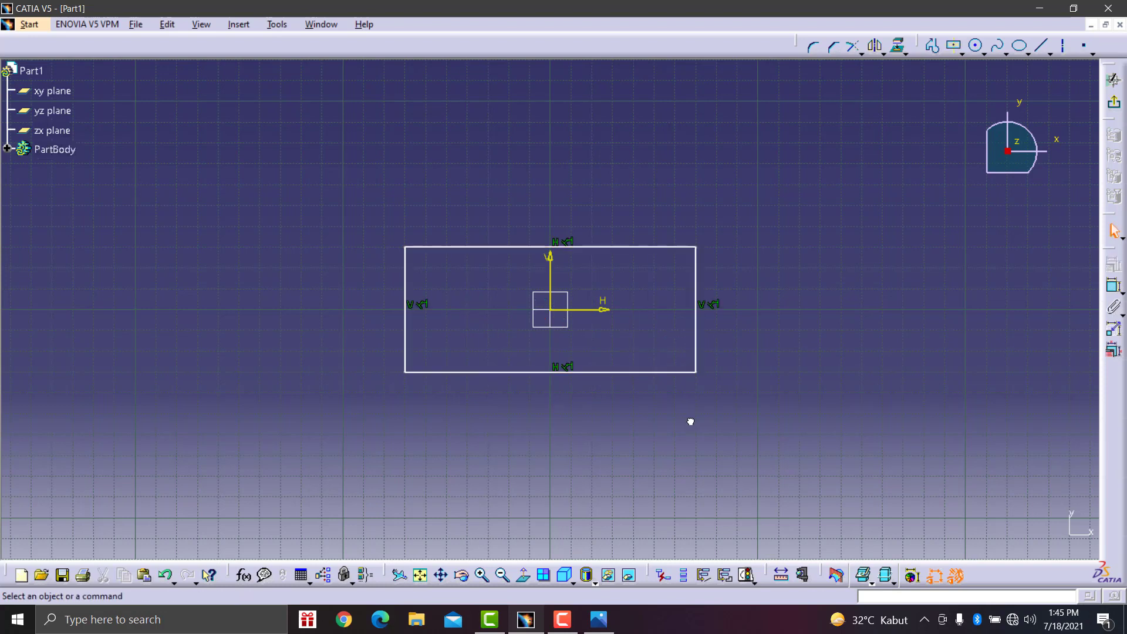
{"action": "left_click", "coordinate": [598, 619]}
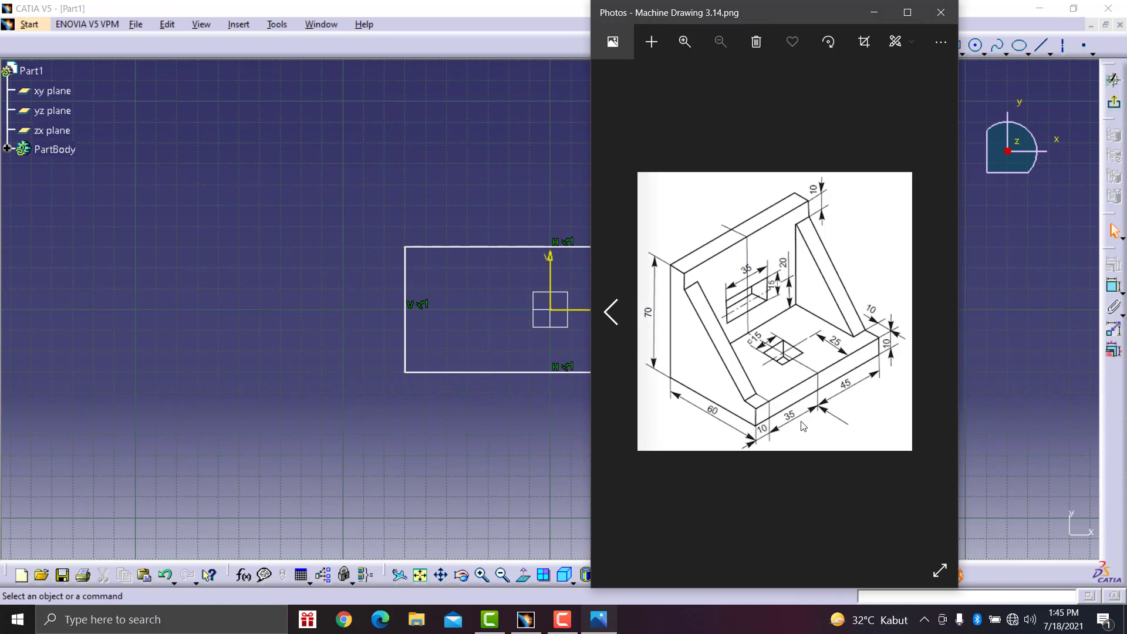
- Launch Windows Calculator via search, closing an accidentally opened Control Panel
{"action": "left_click", "coordinate": [172, 620]}
{"action": "type", "text": "c"}
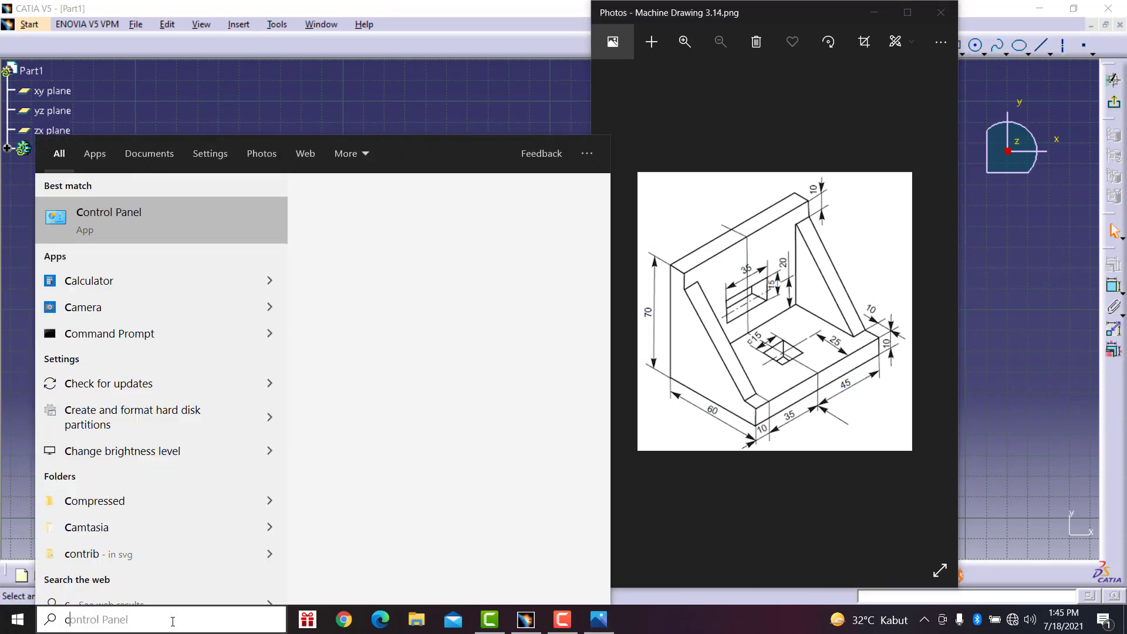
{"action": "left_click", "coordinate": [90, 226]}
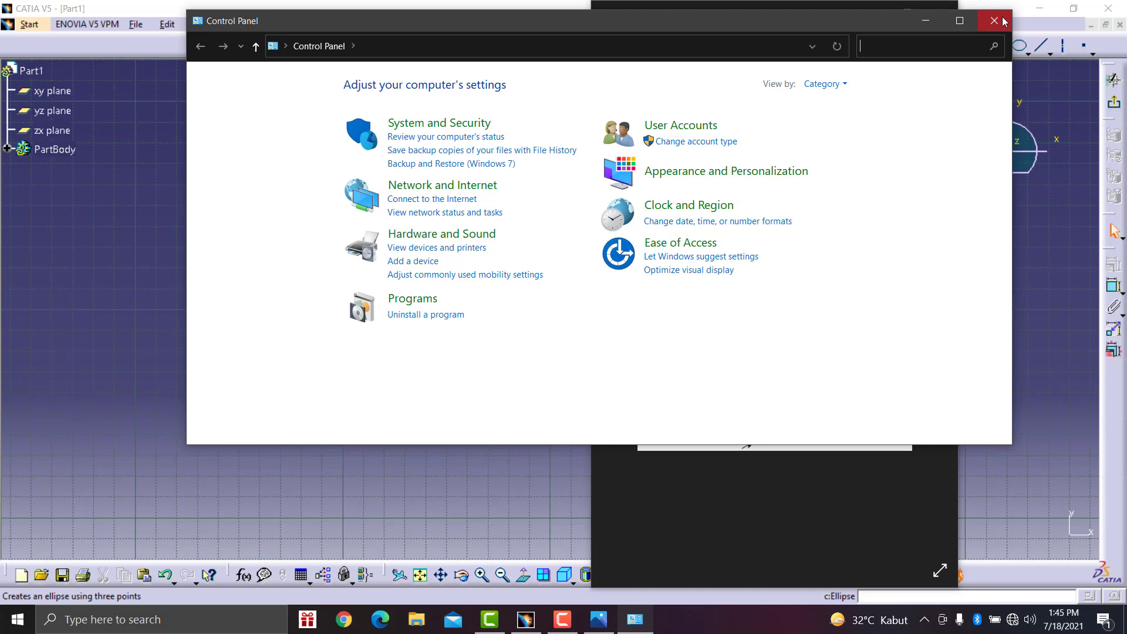
{"action": "left_click", "coordinate": [994, 21]}
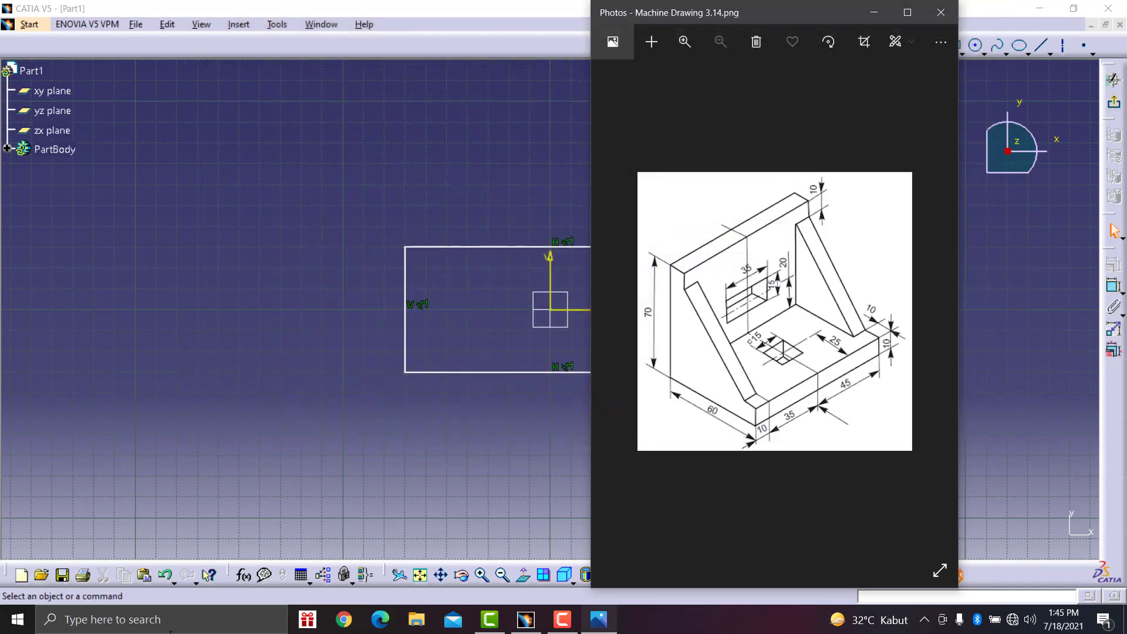
{"action": "left_click", "coordinate": [146, 620]}
{"action": "type", "text": "c"}
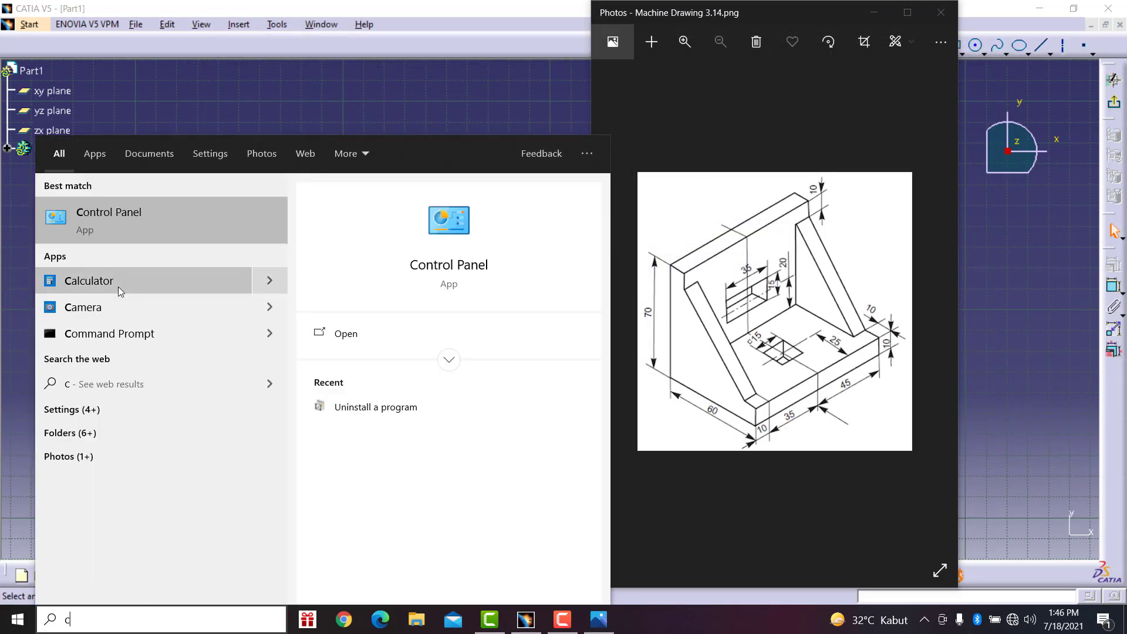
{"action": "left_click", "coordinate": [118, 287]}
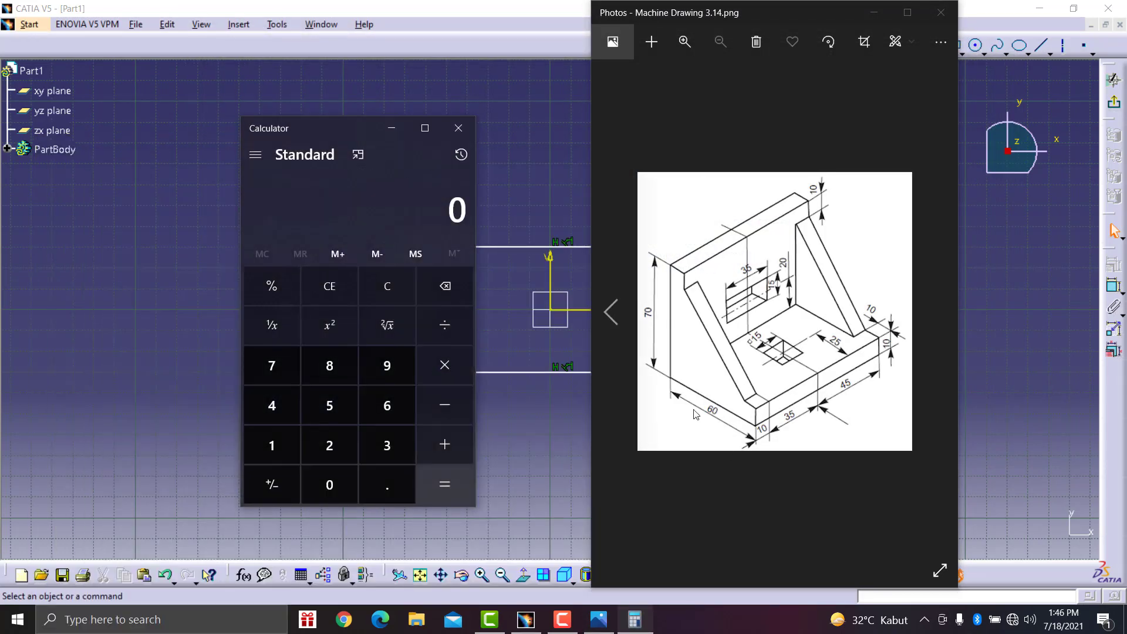
{"action": "scroll", "coordinate": [794, 427], "scroll_direction": "up", "scroll_amount": 2}
{"action": "left_click_drag", "start_coordinate": [819, 451], "coordinate": [802, 452]}
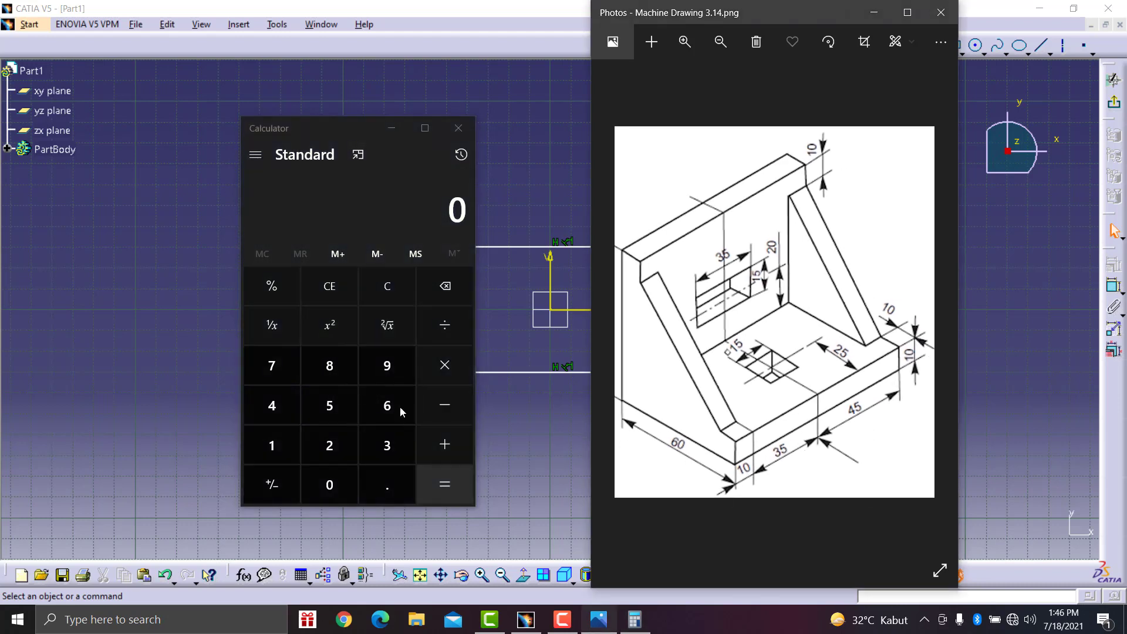
- Compute 35 + 45 + 10 = 90, then minimize Calculator and the drawing
{"action": "left_click", "coordinate": [368, 449]}
{"action": "left_click", "coordinate": [347, 420]}
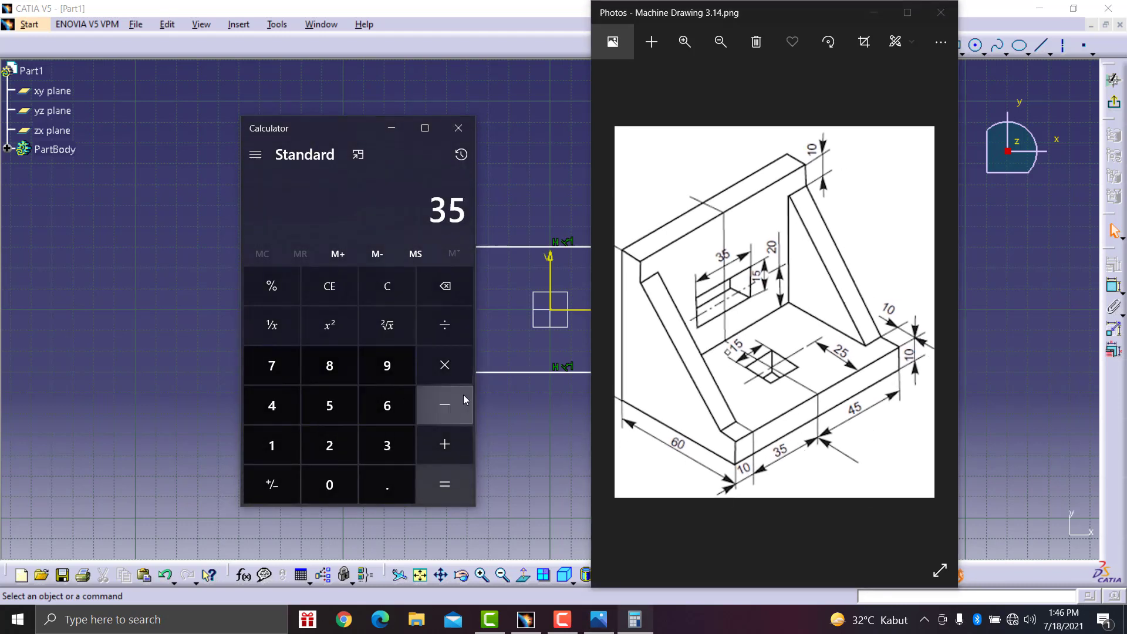
{"action": "left_click", "coordinate": [467, 439]}
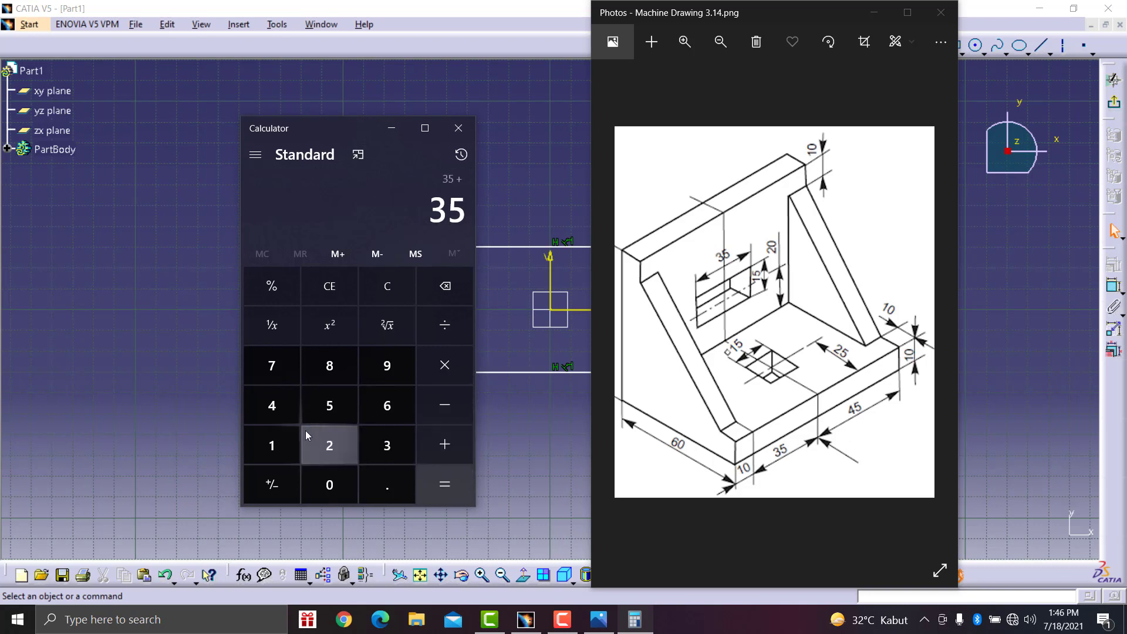
{"action": "left_click", "coordinate": [272, 410]}
{"action": "left_click", "coordinate": [329, 410]}
{"action": "left_click", "coordinate": [440, 485]}
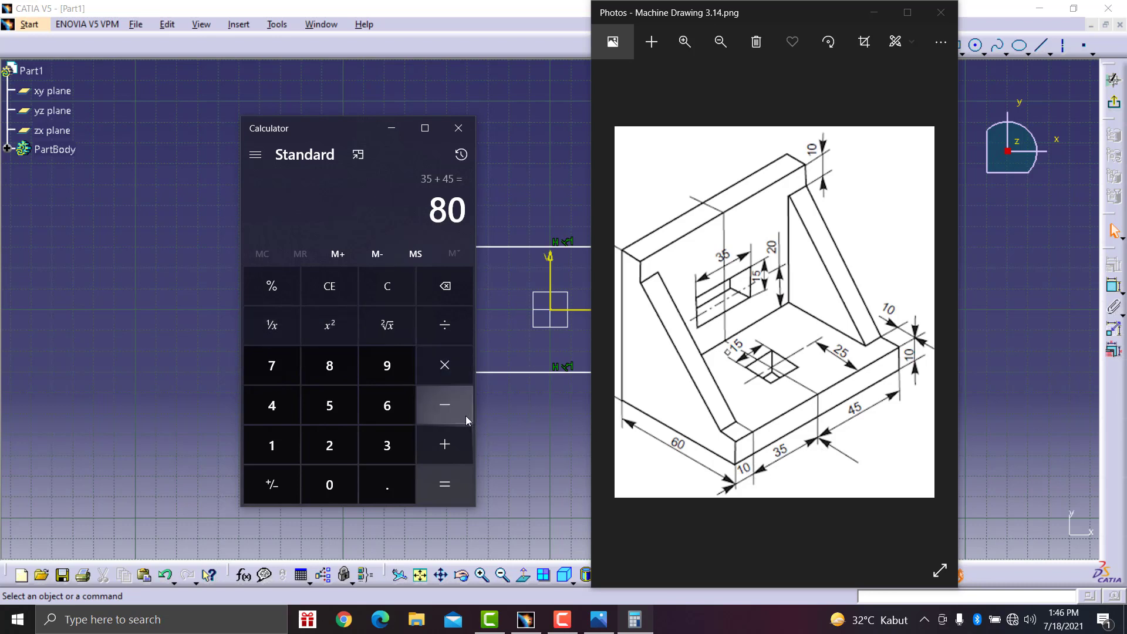
{"action": "left_click", "coordinate": [444, 444]}
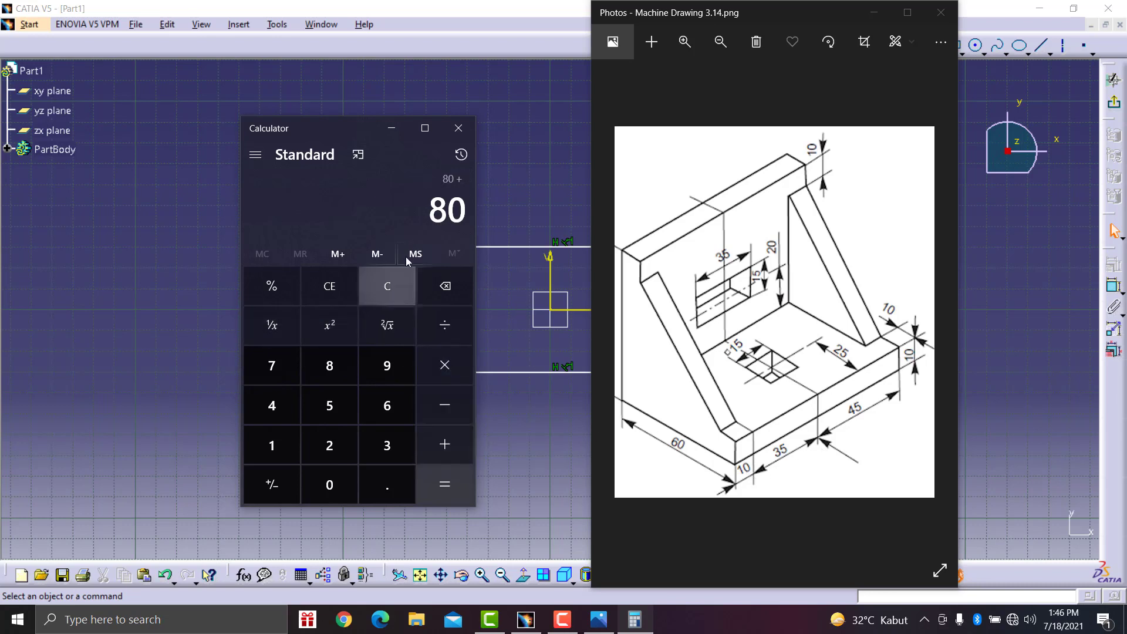
{"action": "left_click", "coordinate": [272, 445]}
{"action": "left_click", "coordinate": [332, 483]}
{"action": "left_click", "coordinate": [444, 484]}
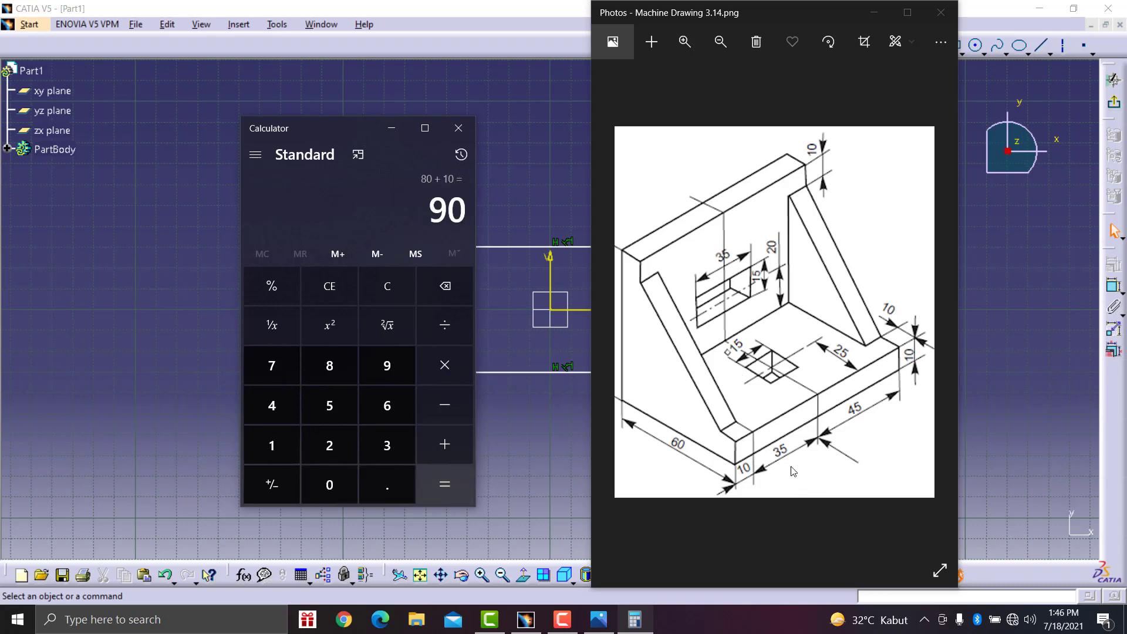
{"action": "left_click", "coordinate": [391, 130]}
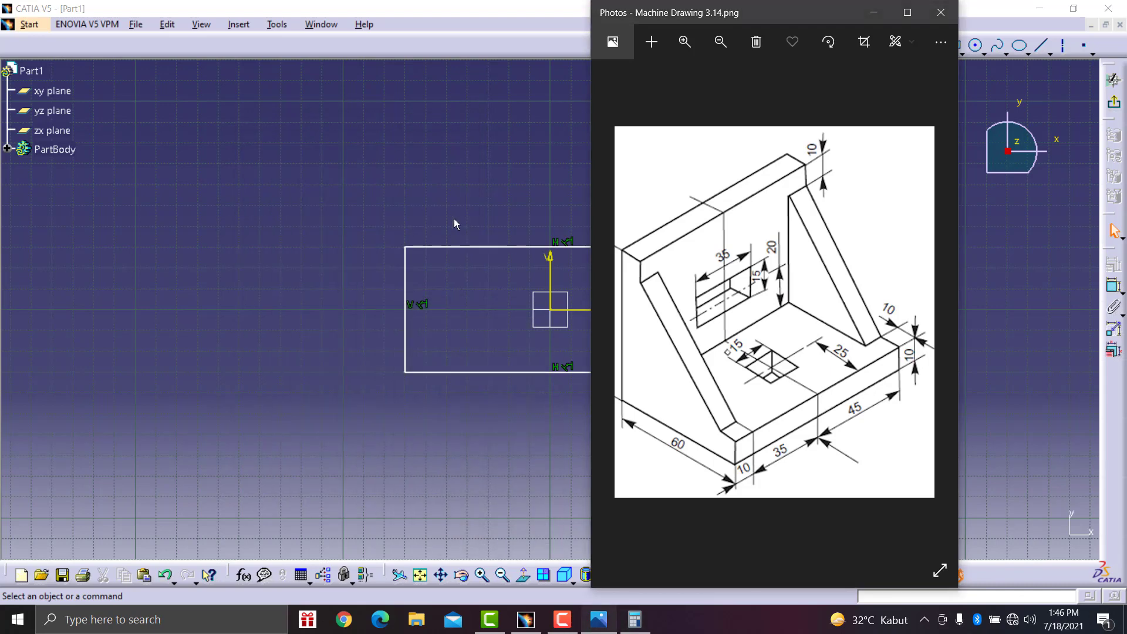
{"action": "left_click", "coordinate": [874, 13]}
- Change the rectangle's 140 width dimension to 90
{"action": "left_click", "coordinate": [1113, 285]}
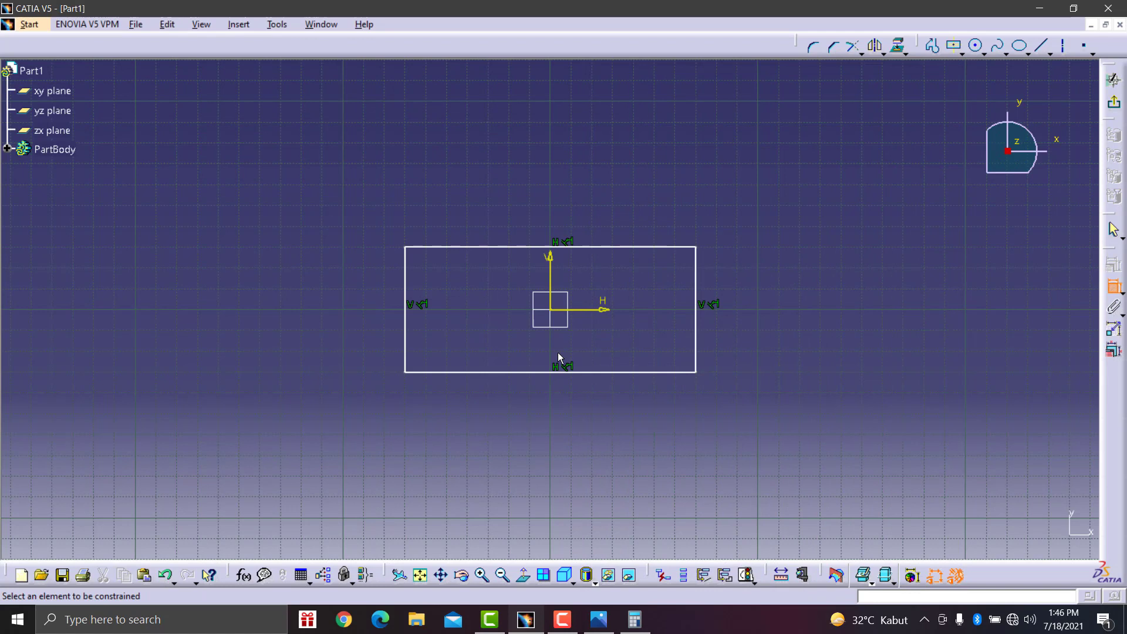
{"action": "left_click", "coordinate": [616, 370]}
{"action": "left_click", "coordinate": [565, 414]}
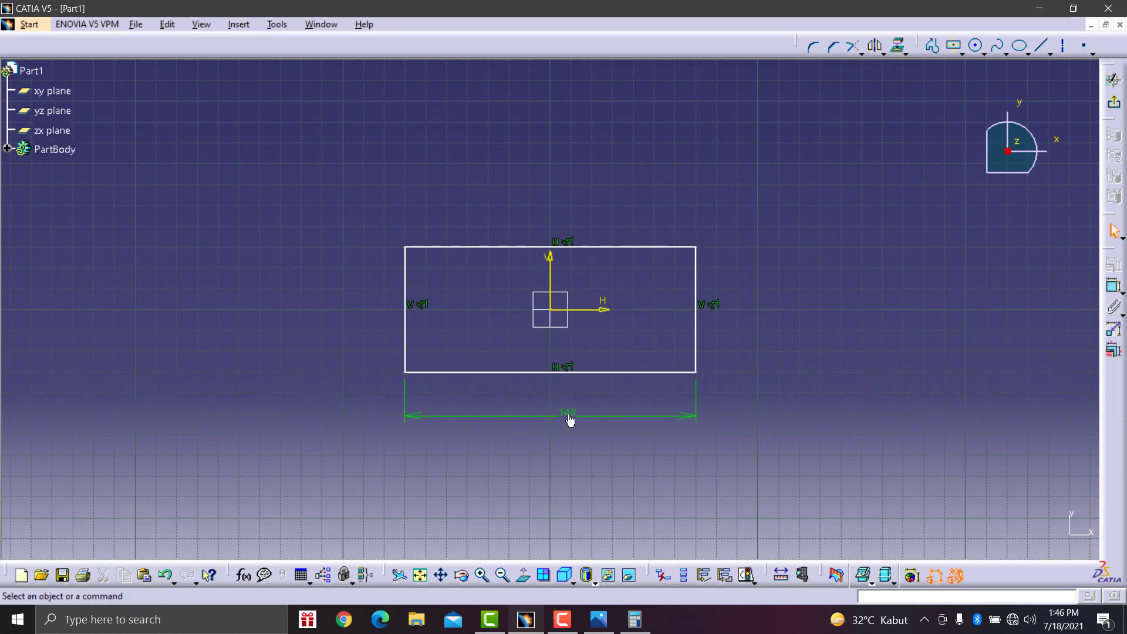
{"action": "double_click", "coordinate": [568, 415]}
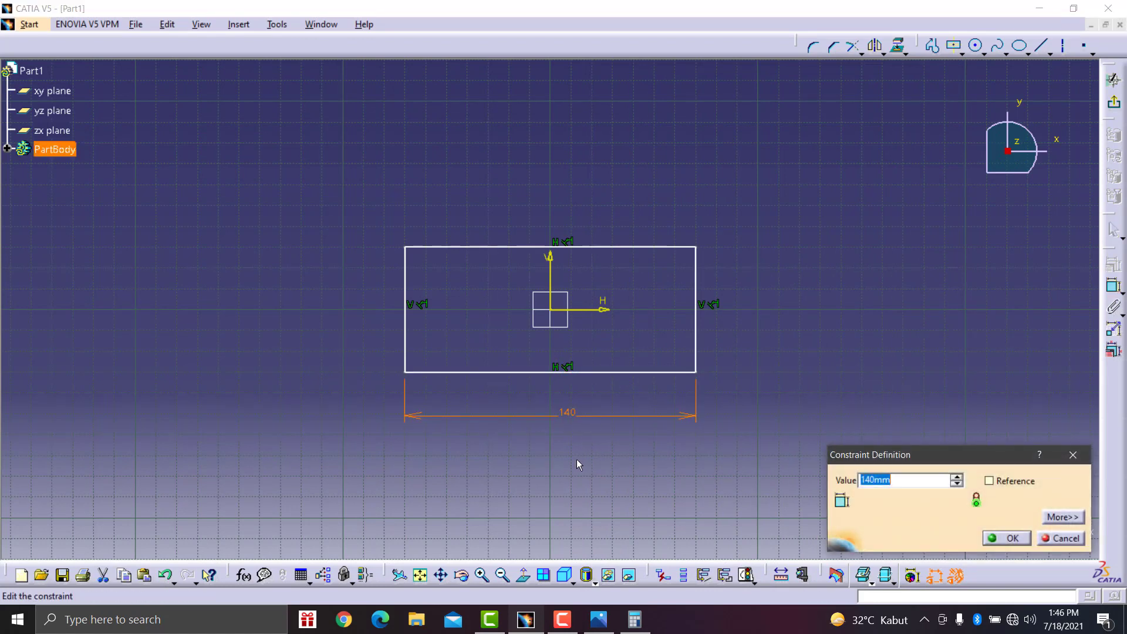
{"action": "type", "text": "90"}
{"action": "key", "text": "Return"}
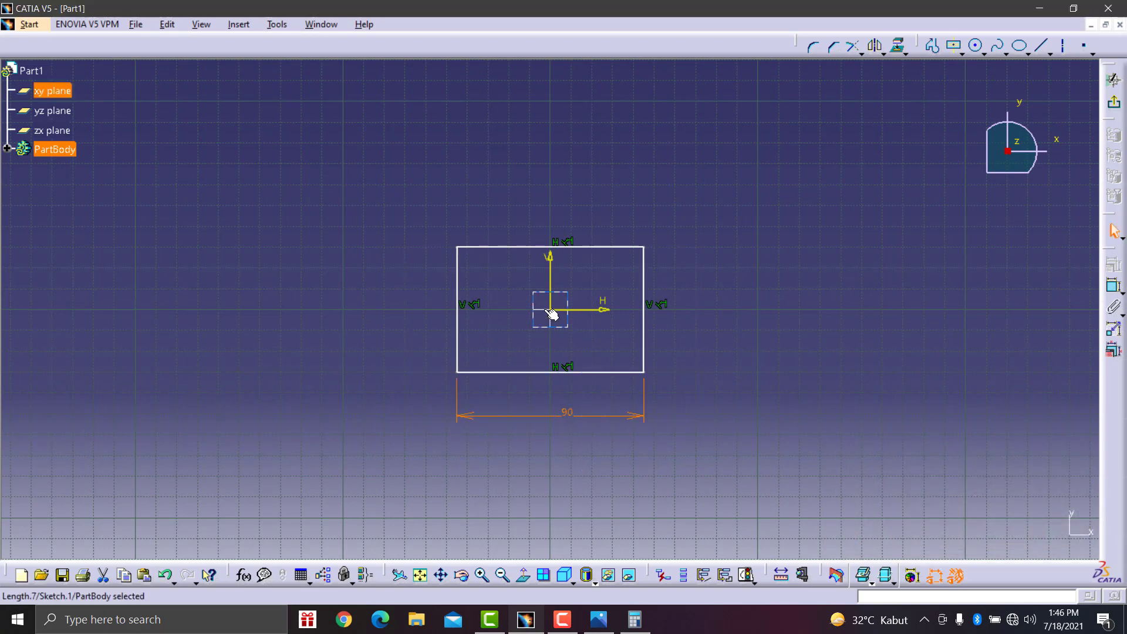
- Add a 60 height dimension to the rectangle's left side and zoom in
{"action": "left_click", "coordinate": [599, 619]}
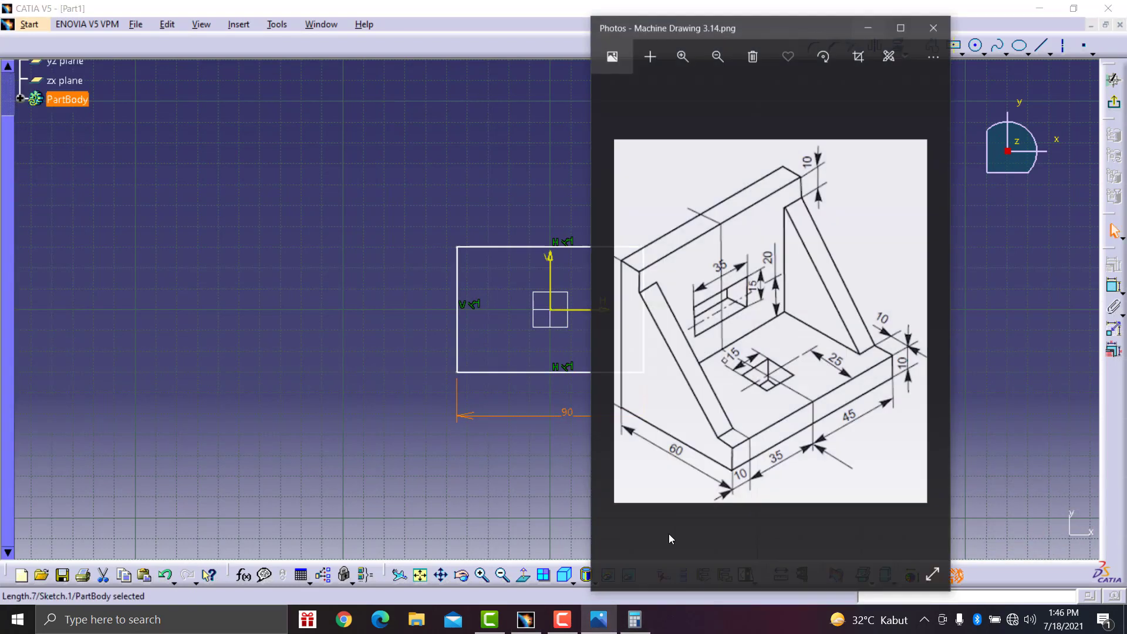
{"action": "left_click", "coordinate": [350, 242]}
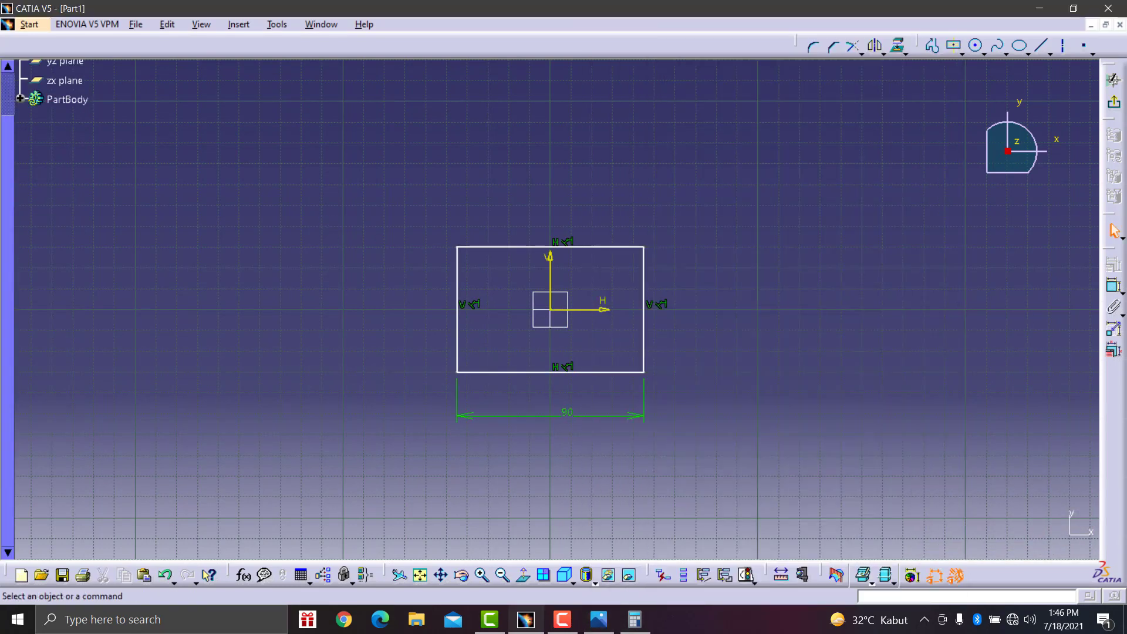
{"action": "left_click", "coordinate": [1111, 290]}
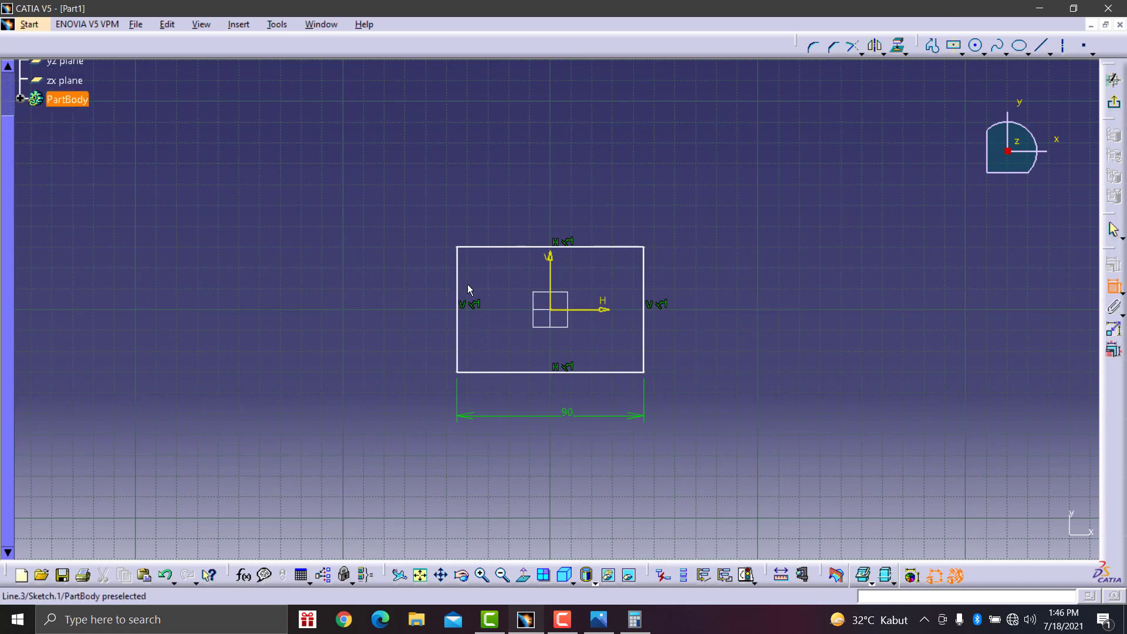
{"action": "left_click", "coordinate": [463, 281]}
{"action": "left_click", "coordinate": [359, 289]}
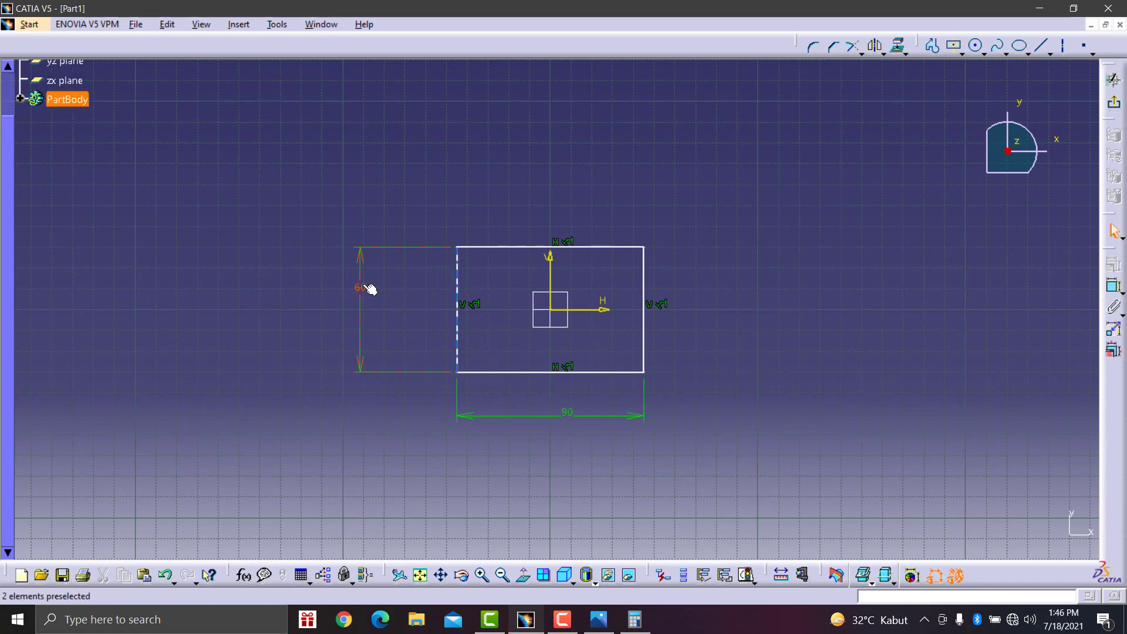
{"action": "left_click", "coordinate": [482, 578]}
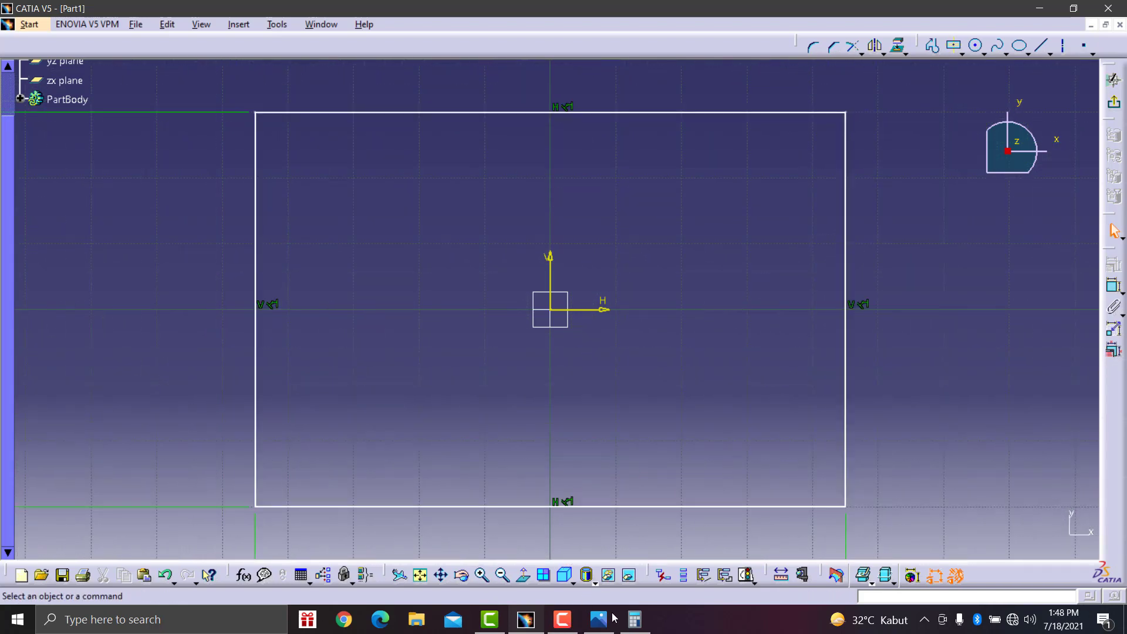
- Draw a centered rectangle below the origin, then undo the wrongly sized attempt
{"action": "left_click", "coordinate": [612, 617]}
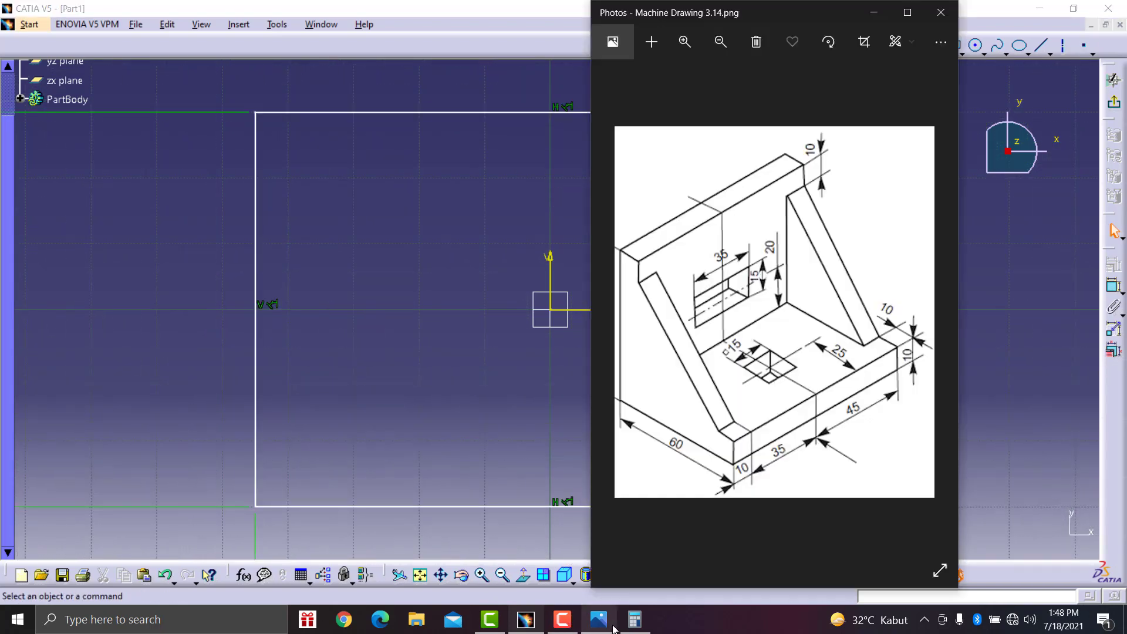
{"action": "left_click", "coordinate": [469, 386]}
{"action": "left_click", "coordinate": [954, 46]}
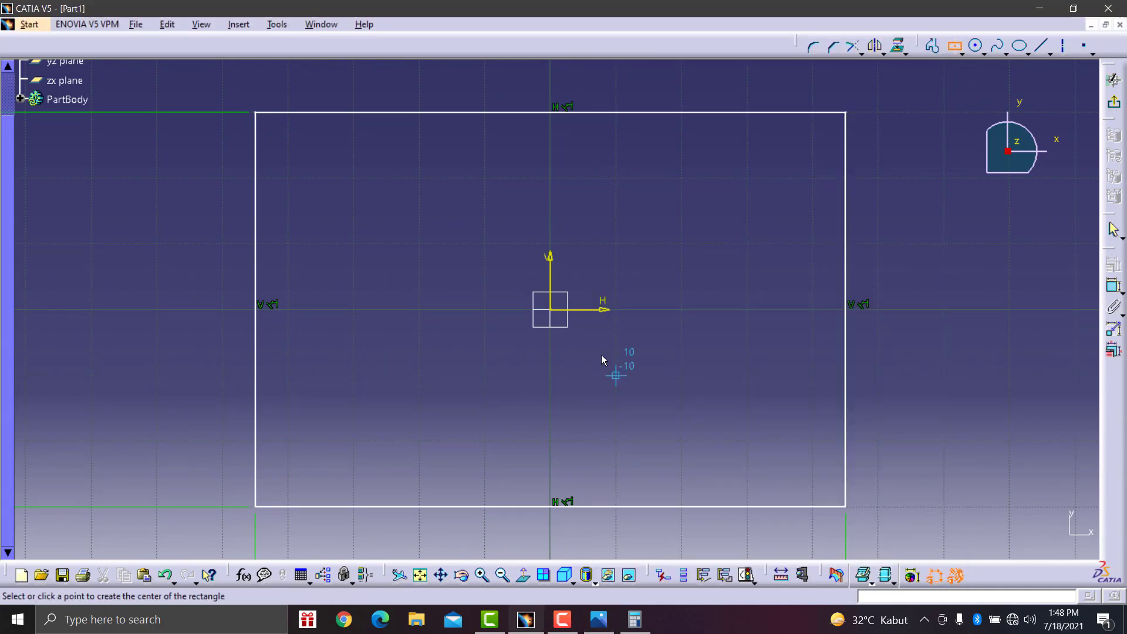
{"action": "left_click", "coordinate": [550, 376]}
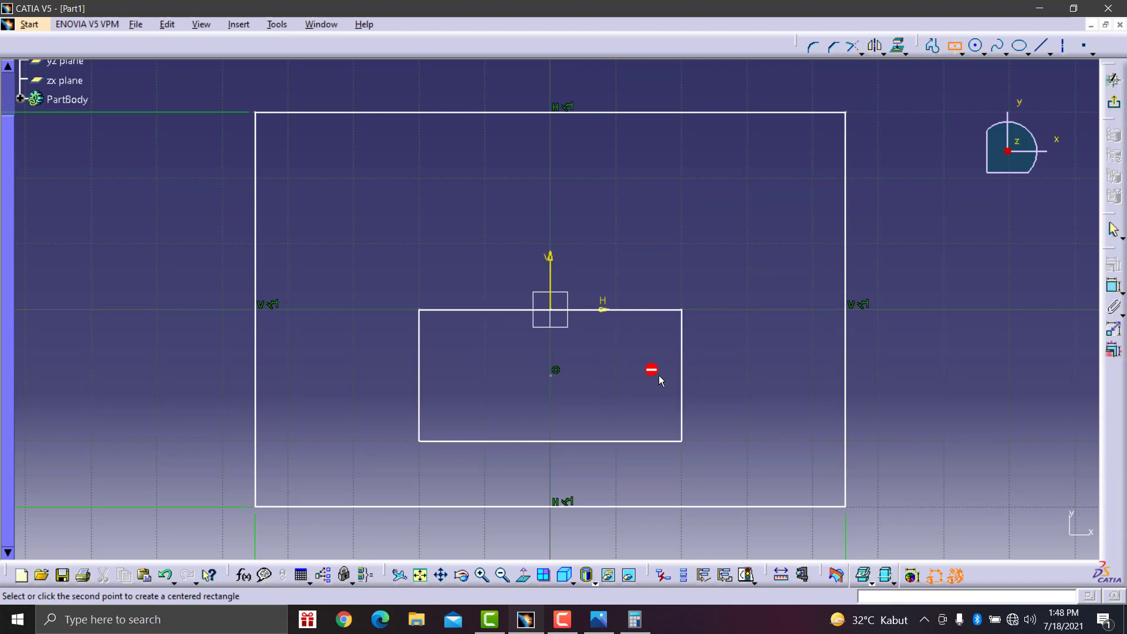
{"action": "left_click", "coordinate": [615, 244]}
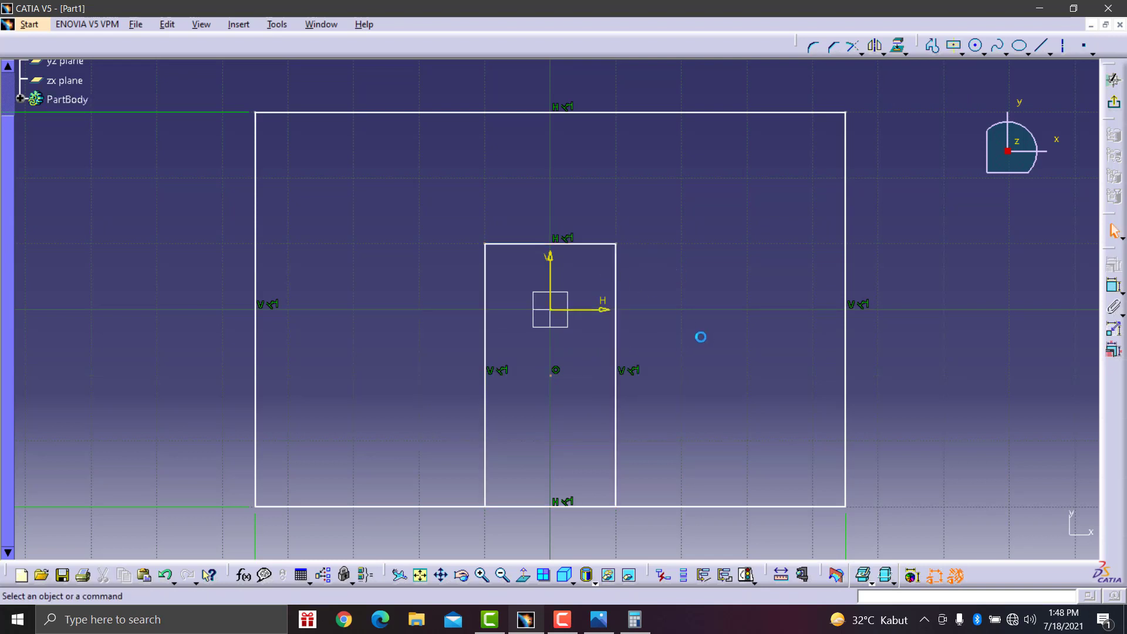
{"action": "key", "text": "ctrl+z"}
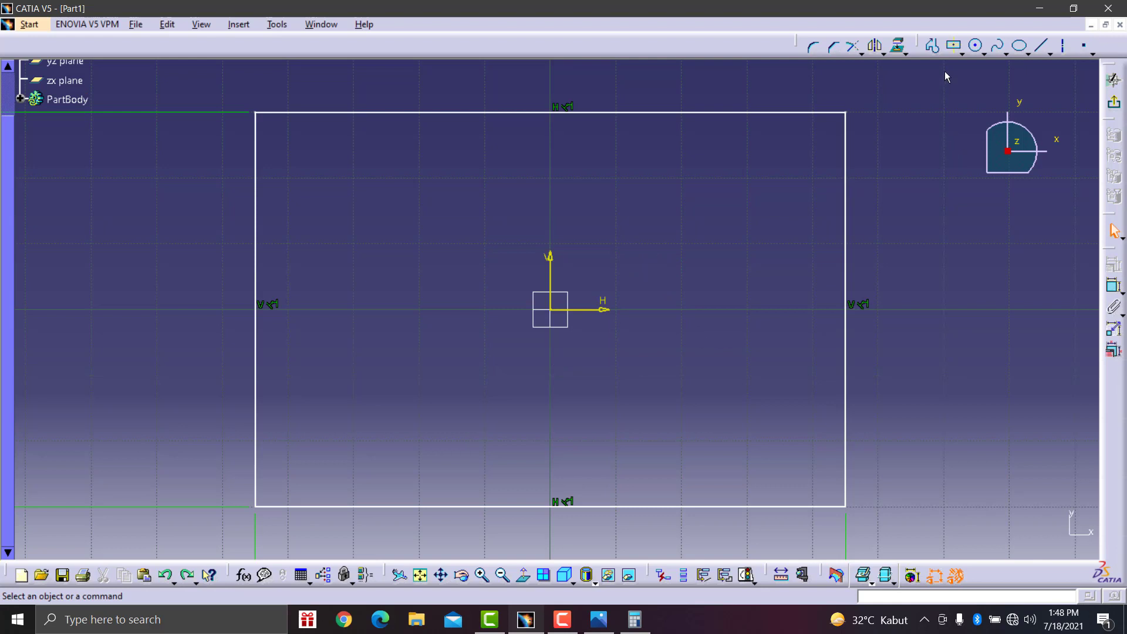
- Redraw a square centred on the vertical axis and start dimensioning its right edge
{"action": "left_click", "coordinate": [953, 45]}
{"action": "left_click", "coordinate": [550, 375]}
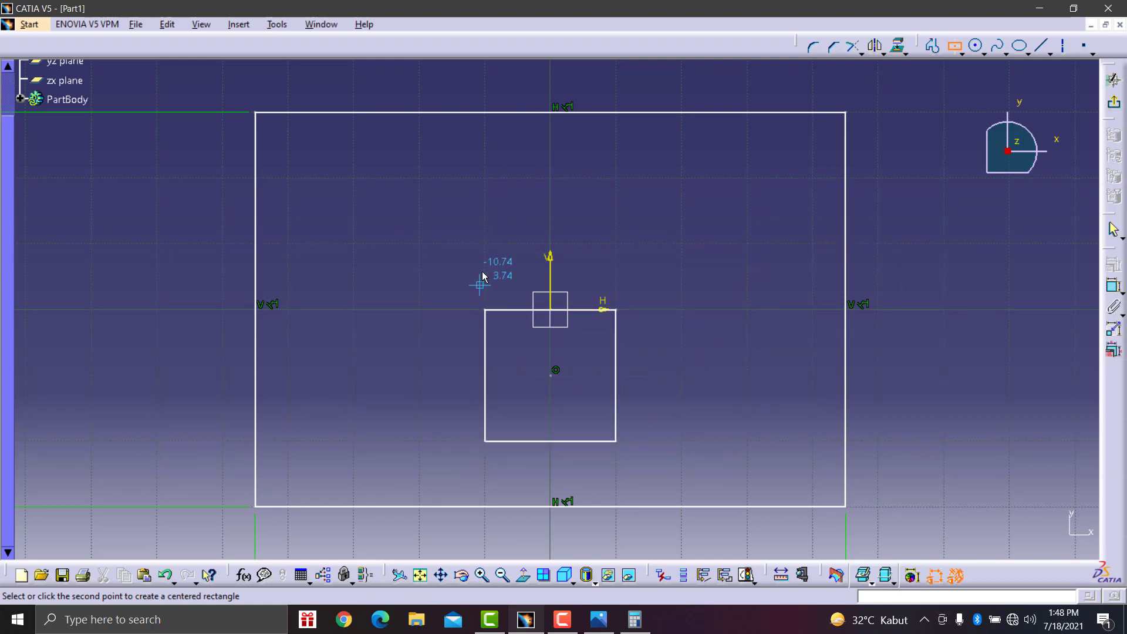
{"action": "left_click", "coordinate": [612, 320]}
{"action": "left_click", "coordinate": [694, 349]}
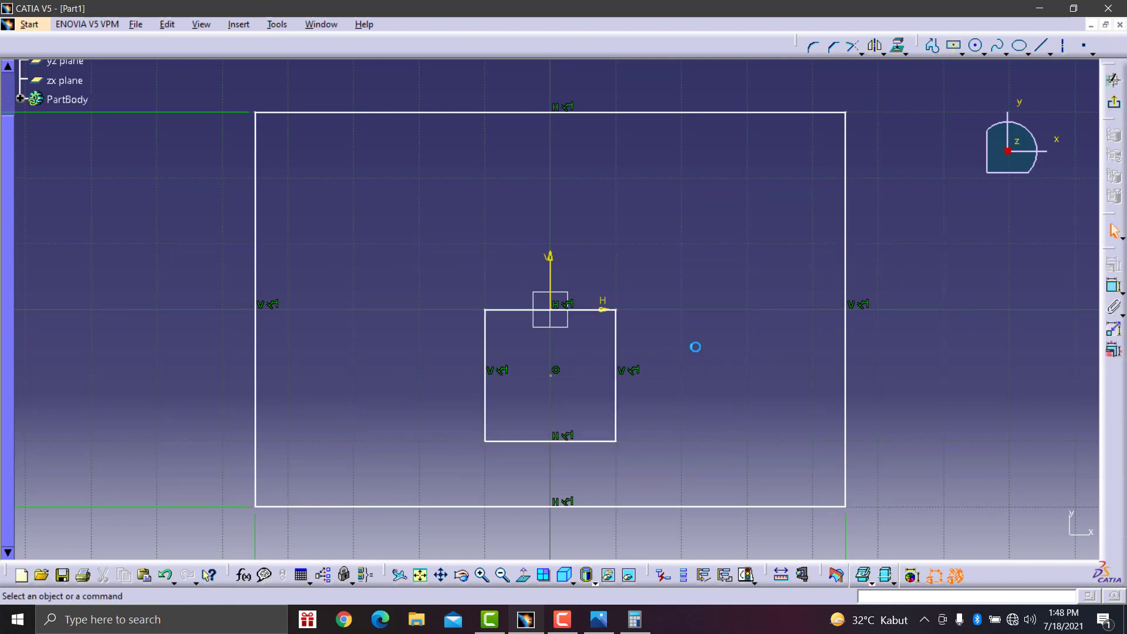
{"action": "left_click", "coordinate": [1113, 286]}
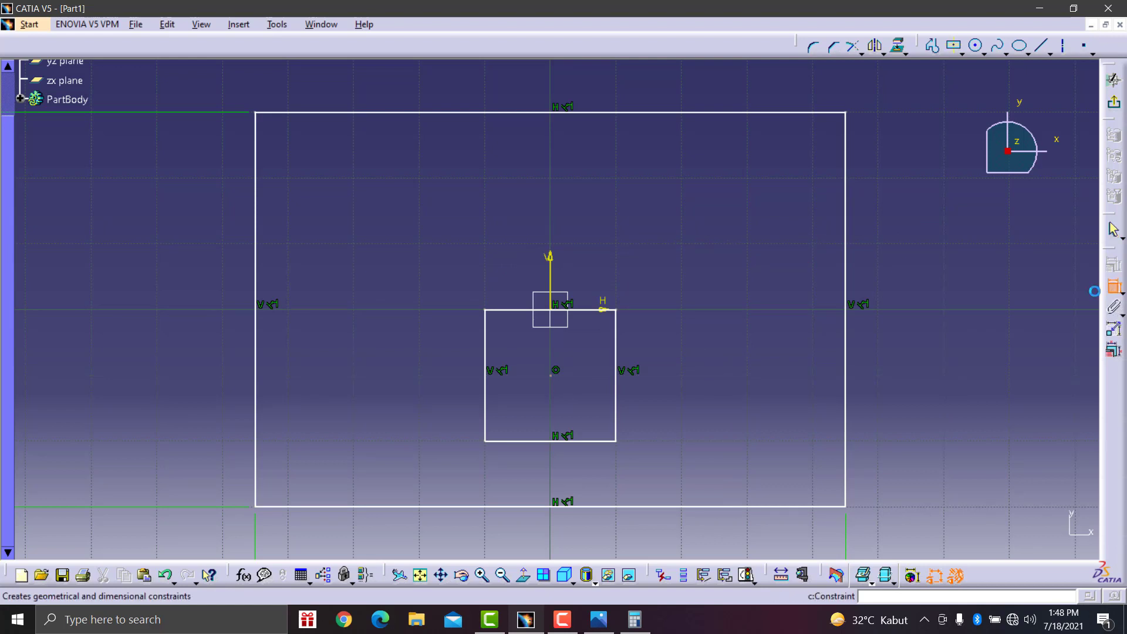
{"action": "left_click", "coordinate": [616, 355]}
- Set the square's height and width dimensions both to 15
{"action": "double_click", "coordinate": [712, 370]}
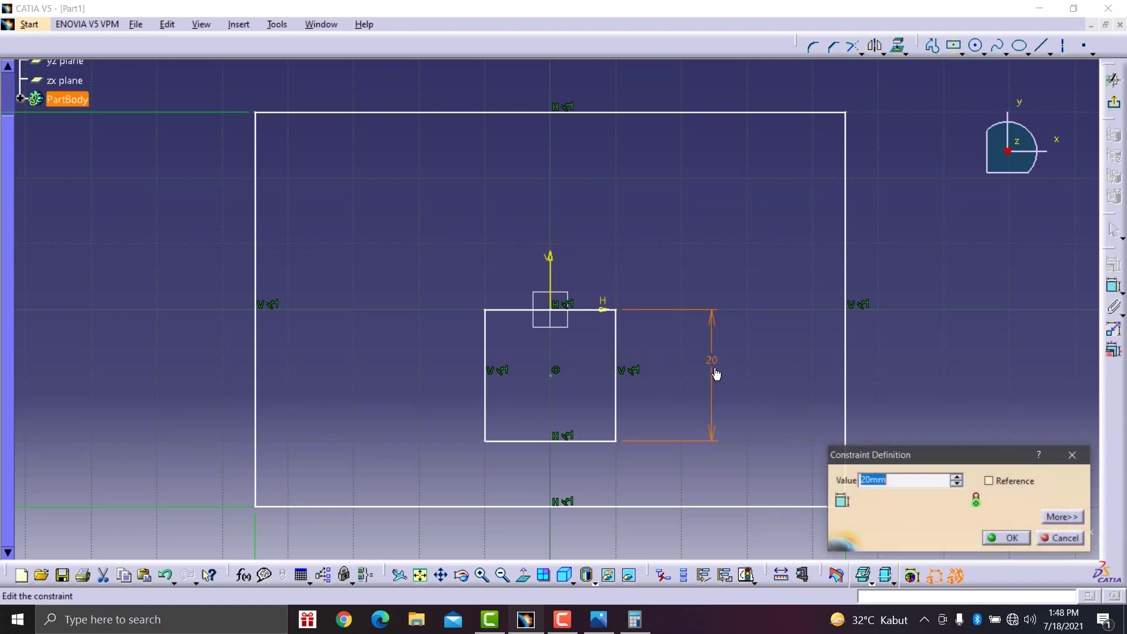
{"action": "type", "text": "15"}
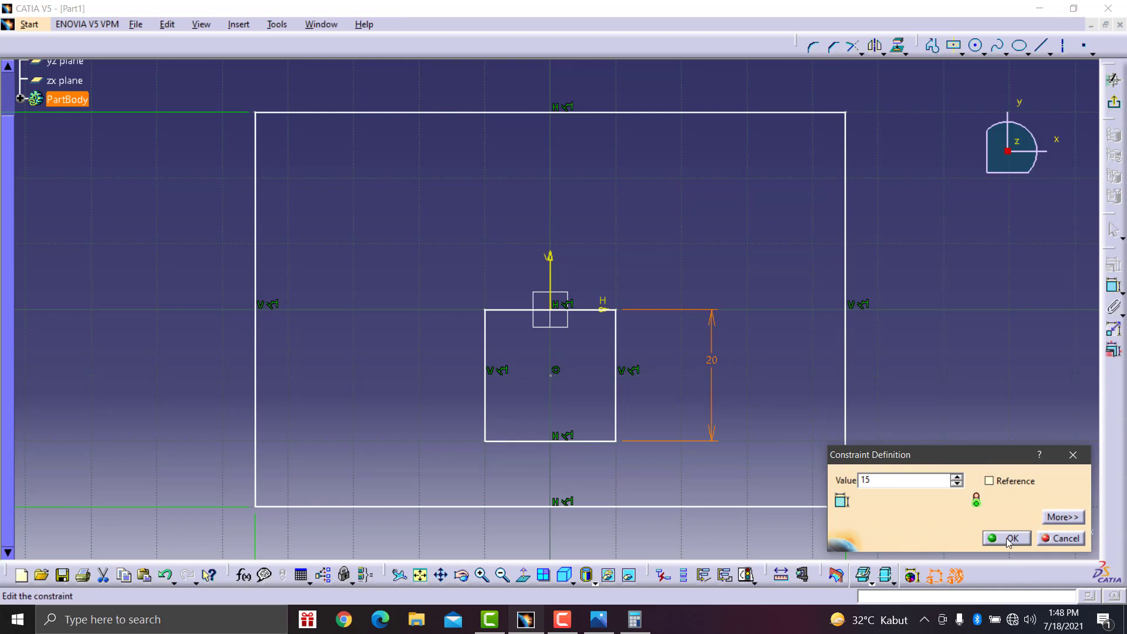
{"action": "key", "text": "Return"}
{"action": "left_click", "coordinate": [1113, 285]}
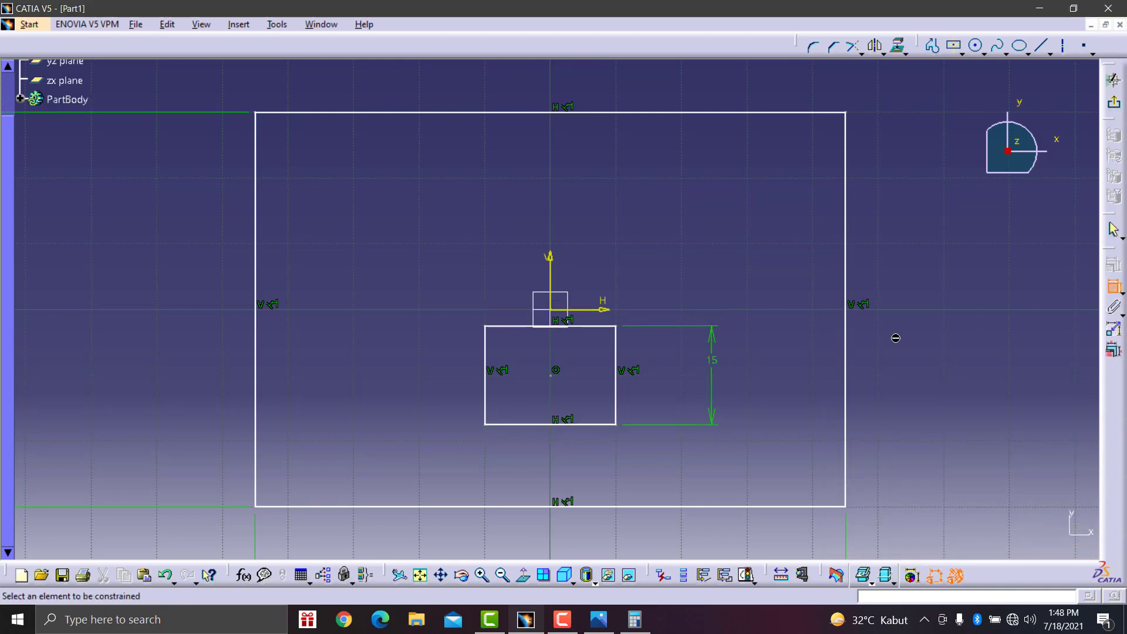
{"action": "left_click", "coordinate": [581, 327]}
{"action": "left_click", "coordinate": [572, 234]}
{"action": "double_click", "coordinate": [573, 226]}
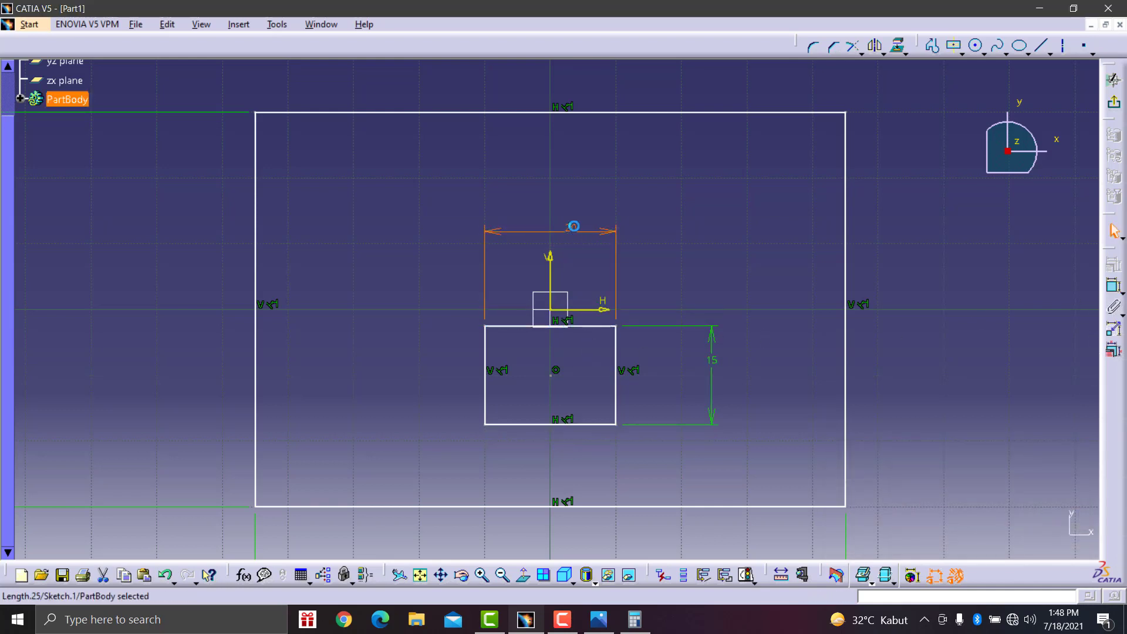
{"action": "type", "text": "15"}
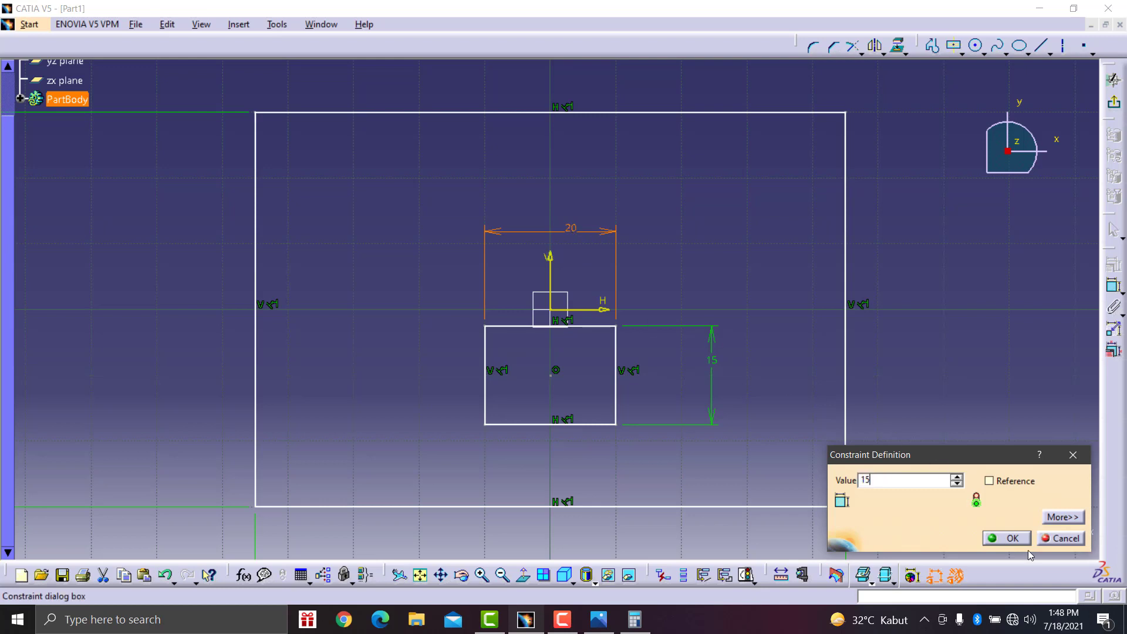
{"action": "left_click", "coordinate": [1006, 539]}
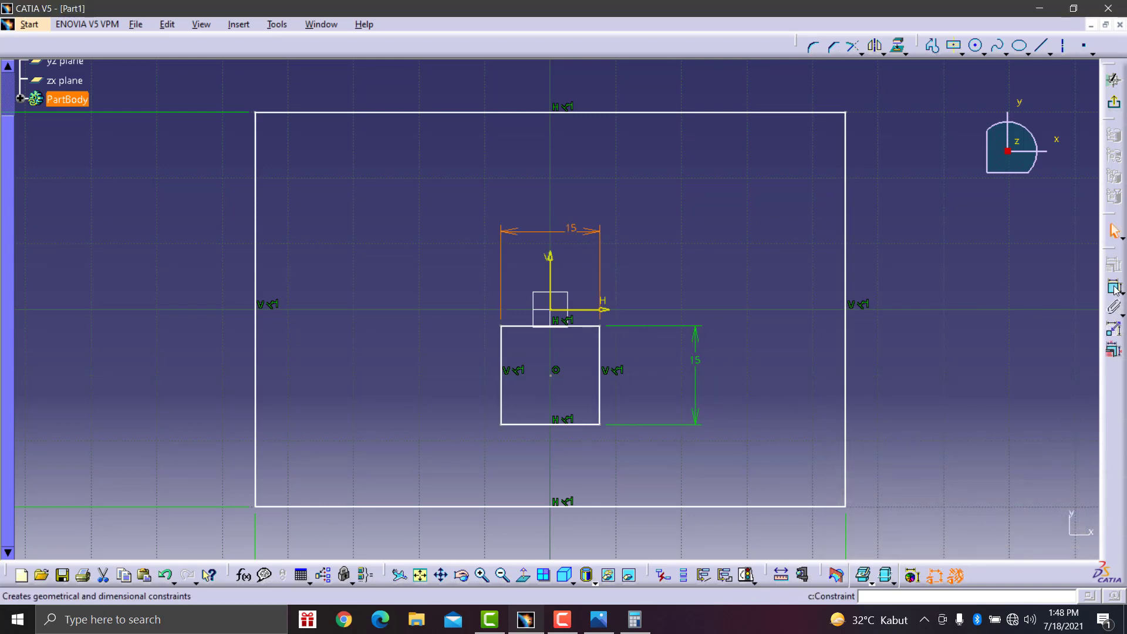
- Dimension the square's centre 25 mm from the base rectangle's bottom edge
{"action": "left_click", "coordinate": [551, 375]}
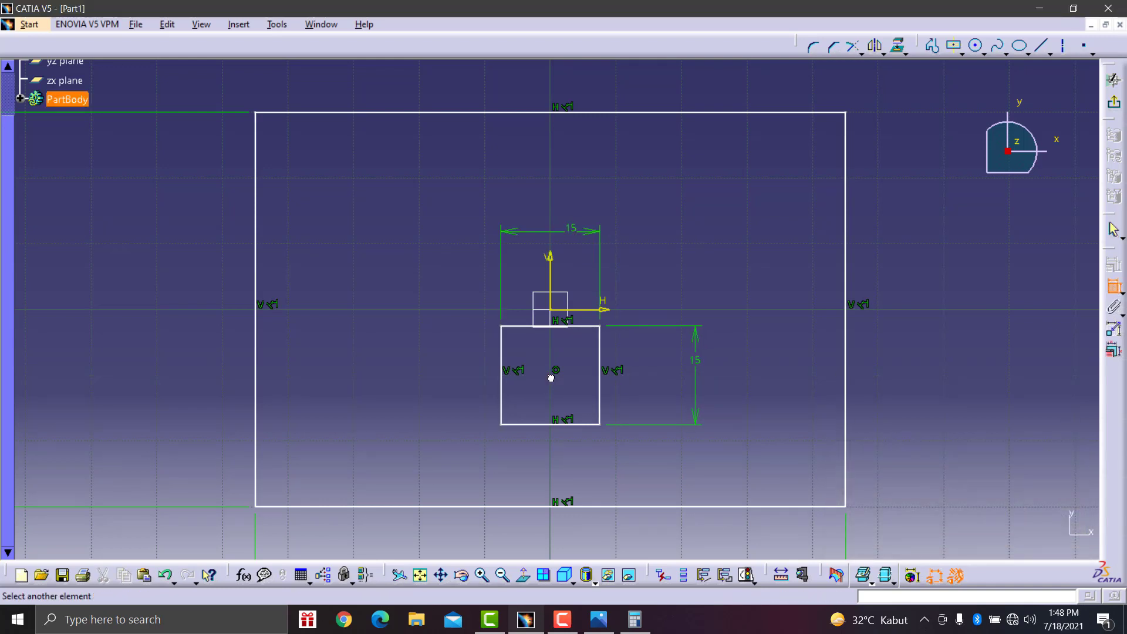
{"action": "left_click", "coordinate": [611, 506]}
{"action": "left_click", "coordinate": [724, 452]}
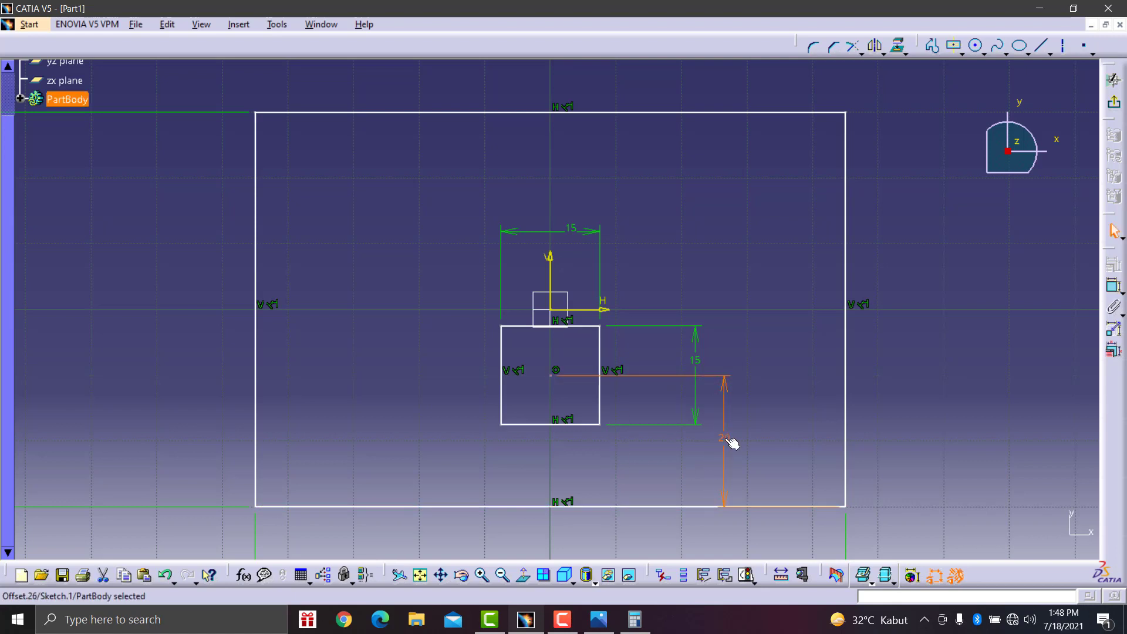
{"action": "left_click", "coordinate": [596, 625]}
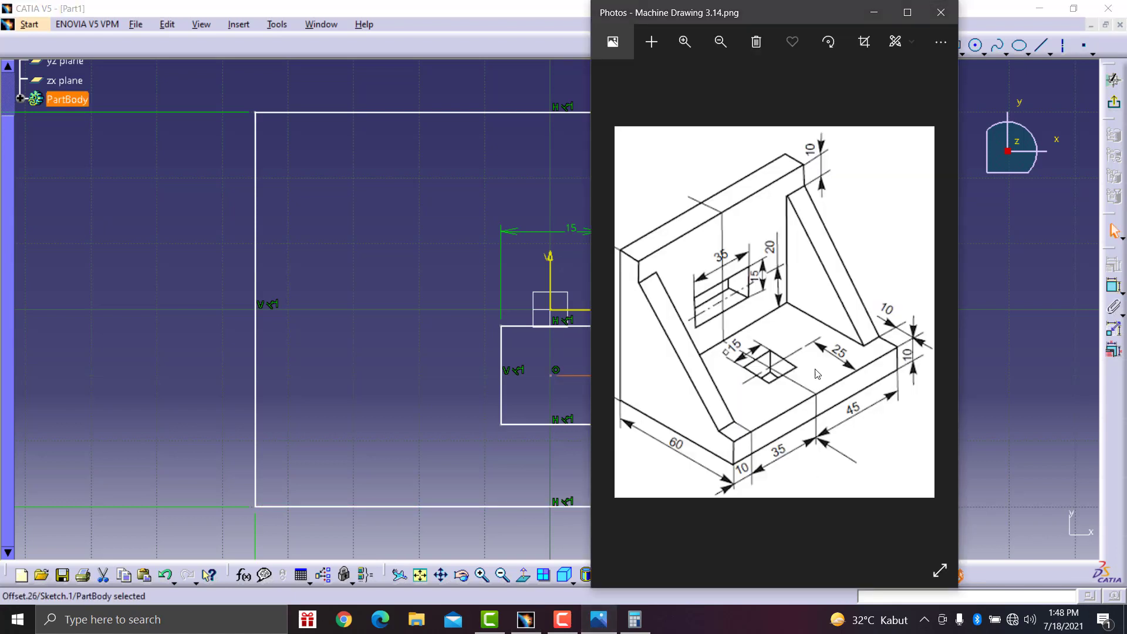
{"action": "left_click", "coordinate": [873, 12]}
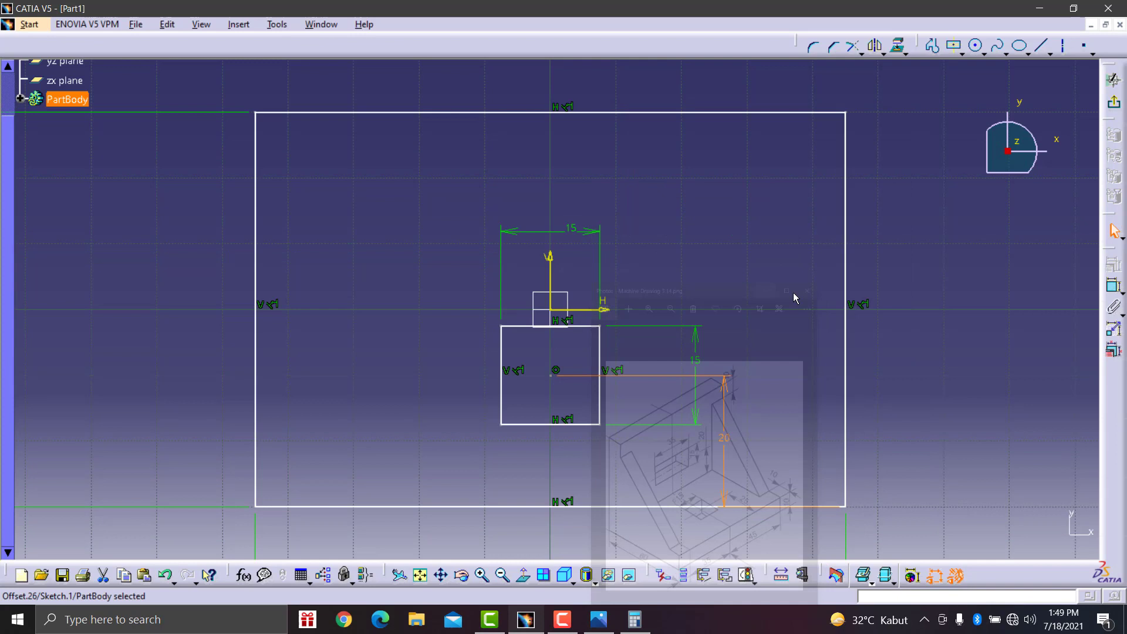
{"action": "double_click", "coordinate": [728, 440]}
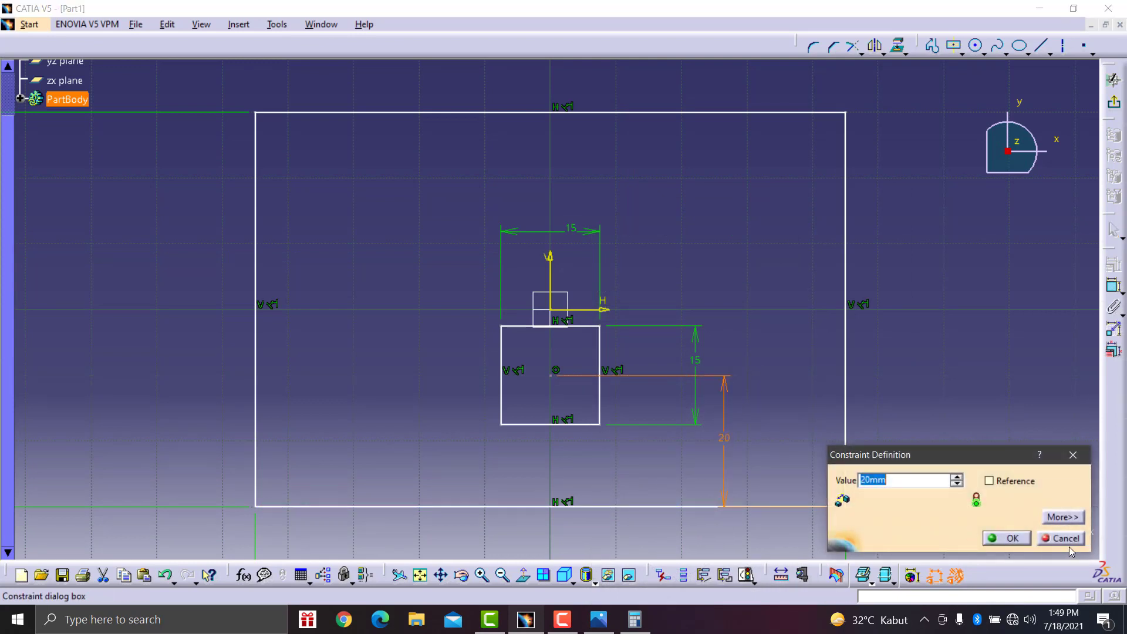
{"action": "type", "text": "25"}
{"action": "left_click", "coordinate": [1015, 539]}
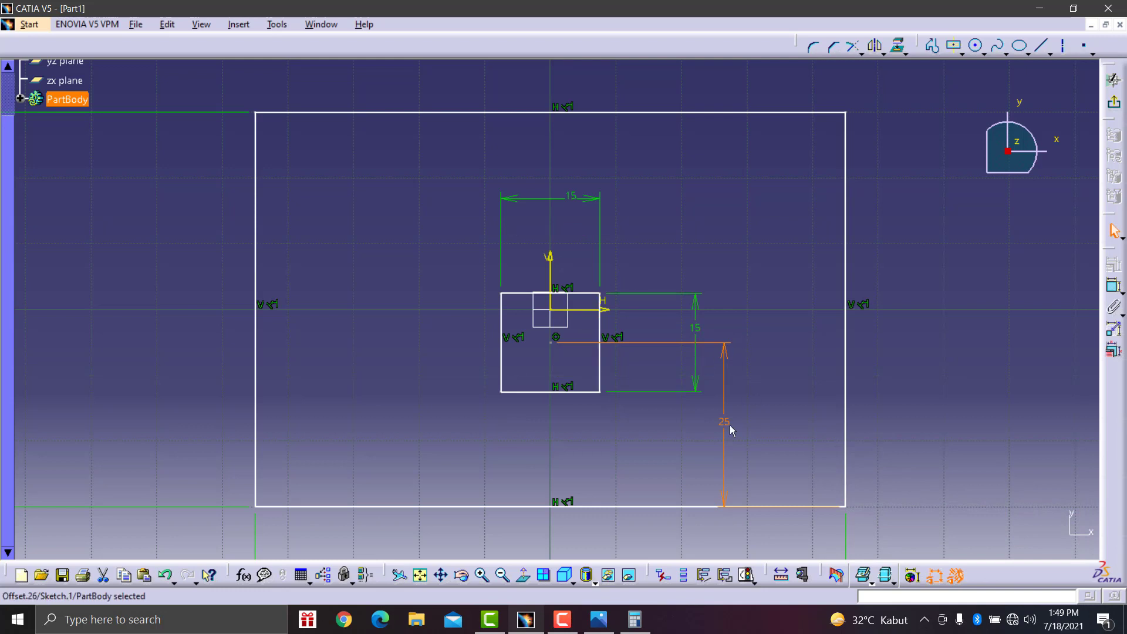
{"action": "left_click", "coordinate": [599, 620]}
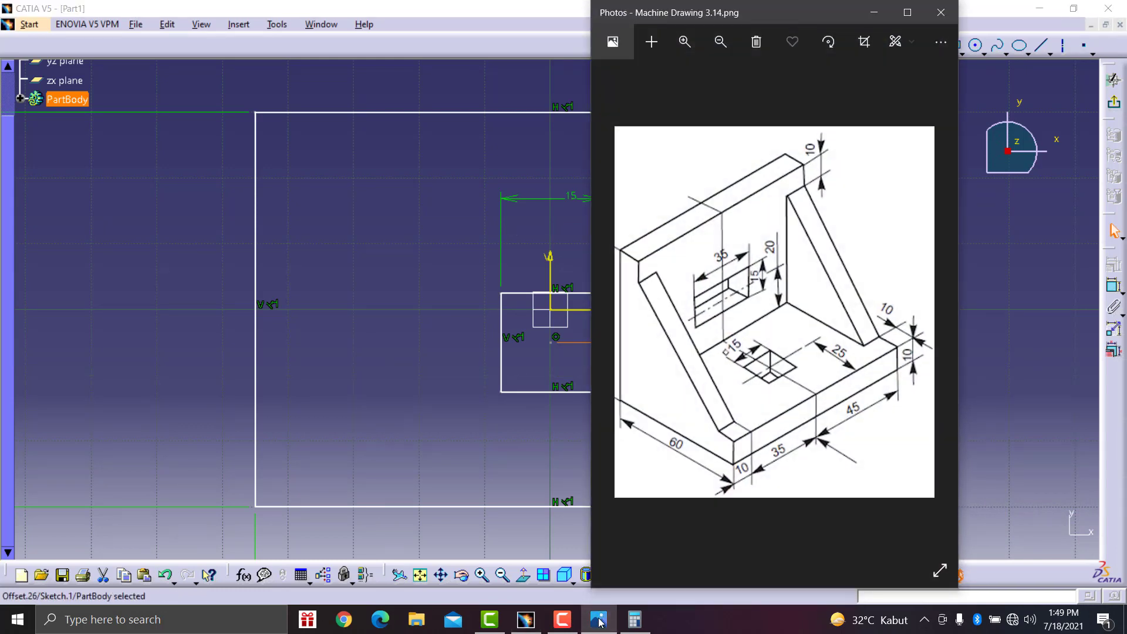
{"action": "left_click", "coordinate": [599, 619]}
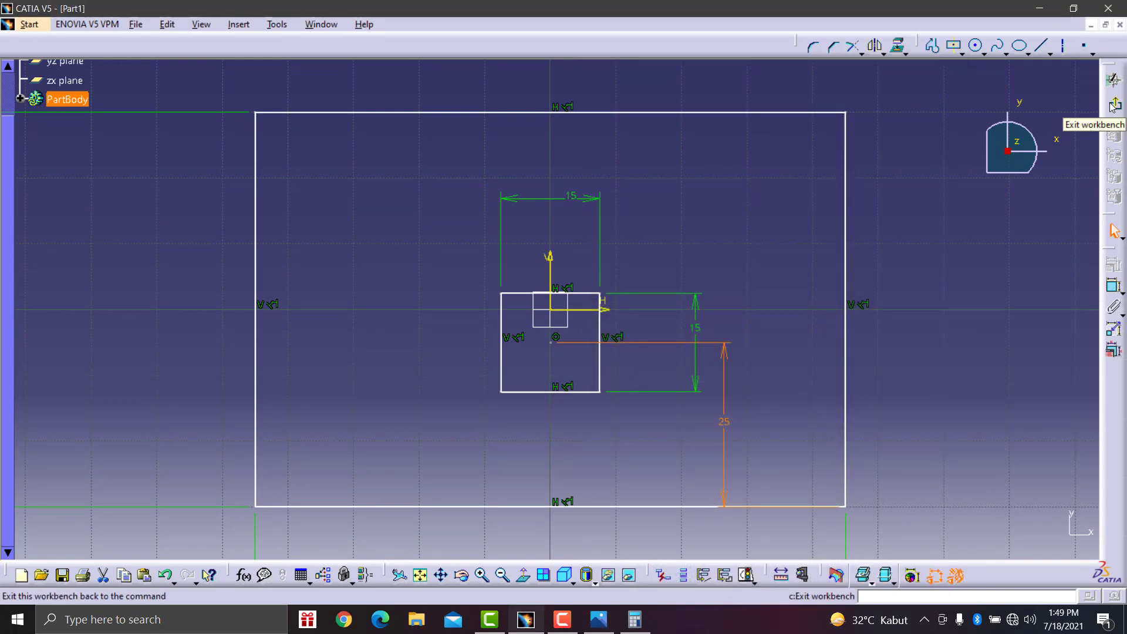
- Pad the base sketch 10 mm into a plate with the square hole, redoing a first attempt
{"action": "left_click", "coordinate": [1113, 106]}
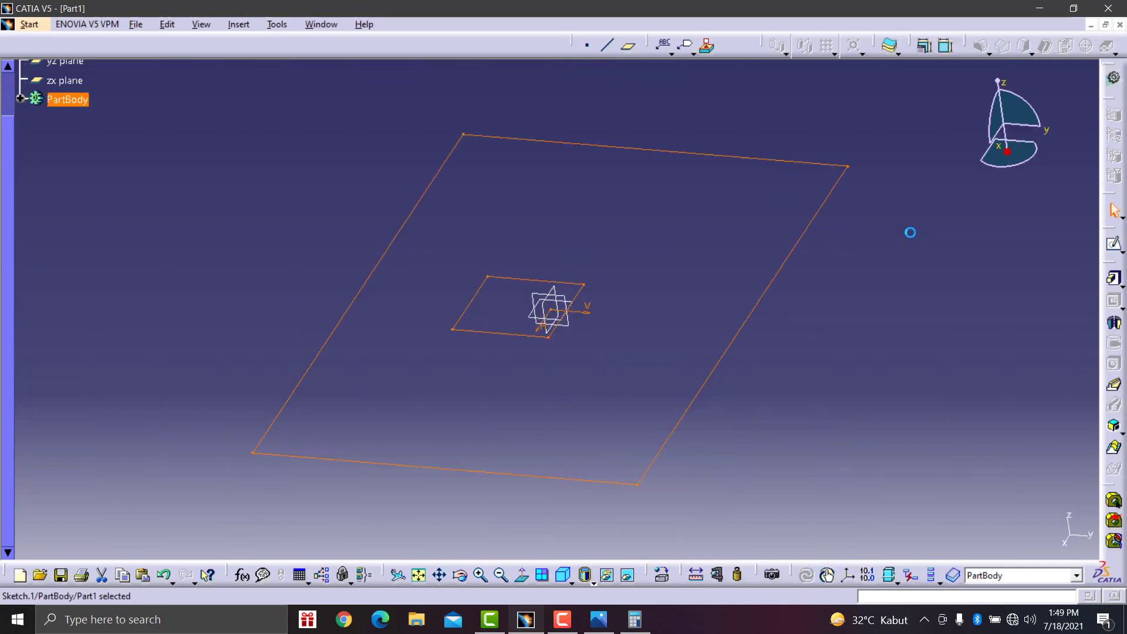
{"action": "left_click", "coordinate": [1113, 278]}
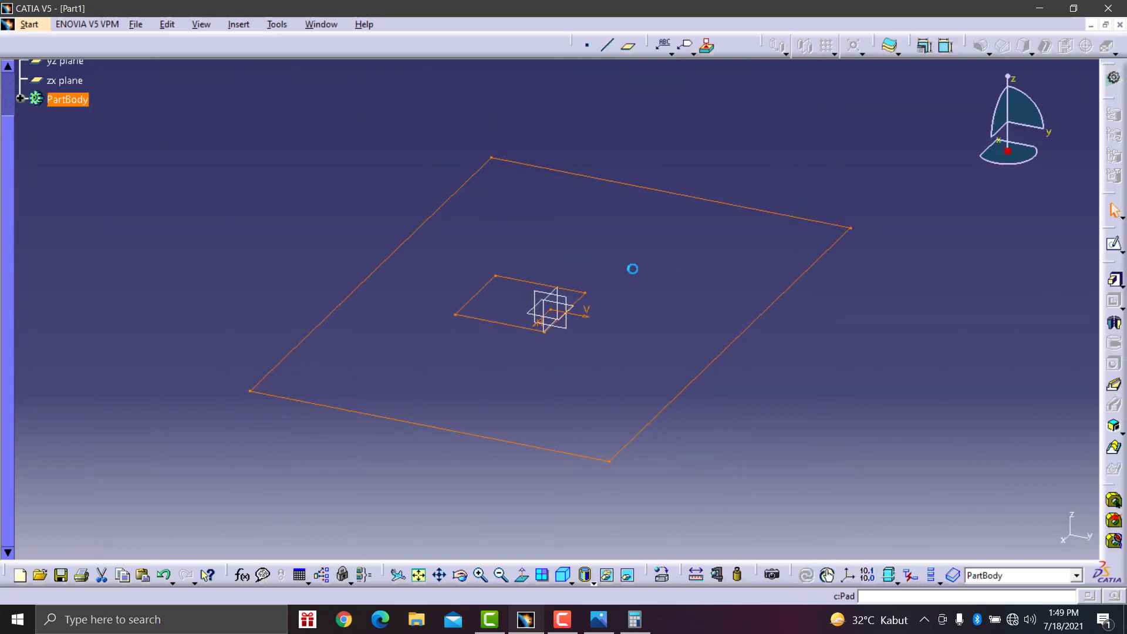
{"action": "left_click", "coordinate": [598, 620]}
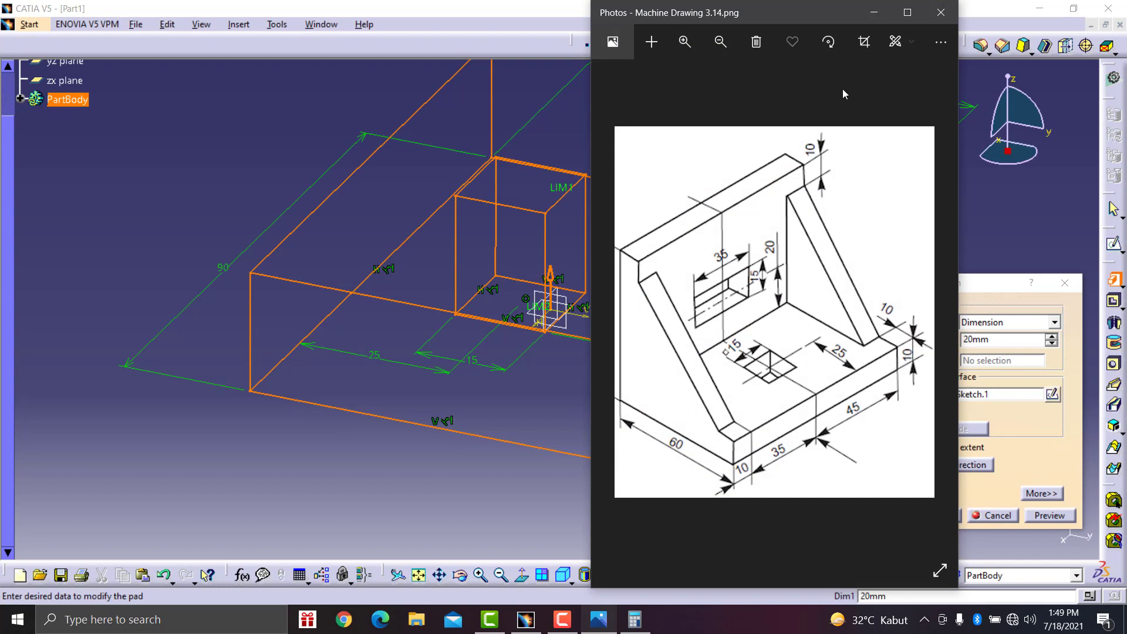
{"action": "left_click", "coordinate": [873, 12]}
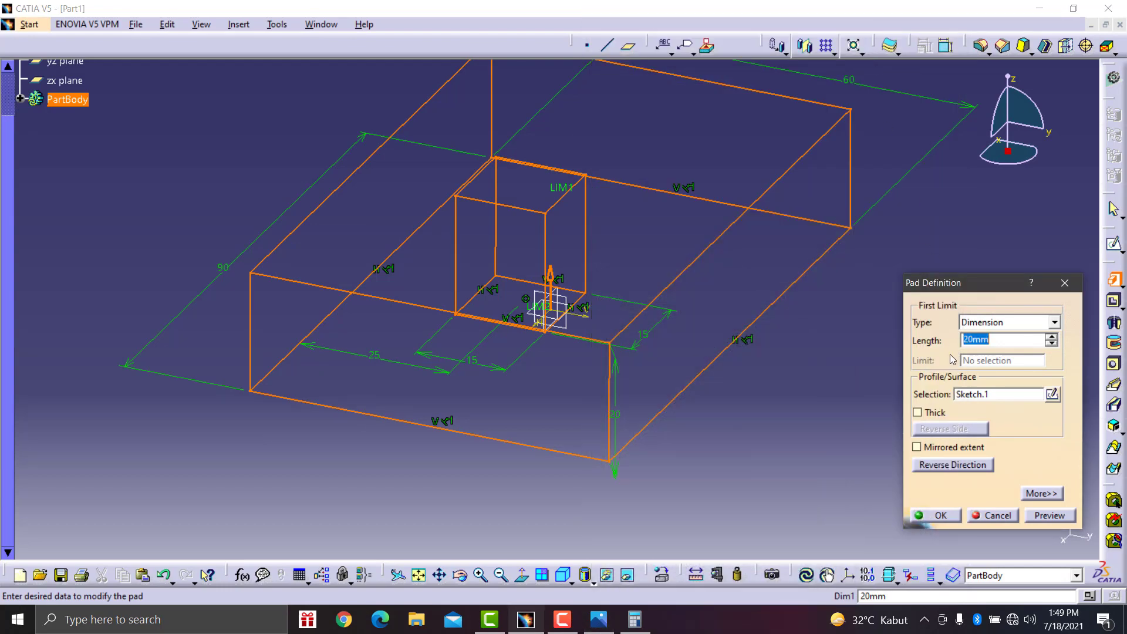
{"action": "type", "text": "19"}
{"action": "left_click", "coordinate": [936, 514]}
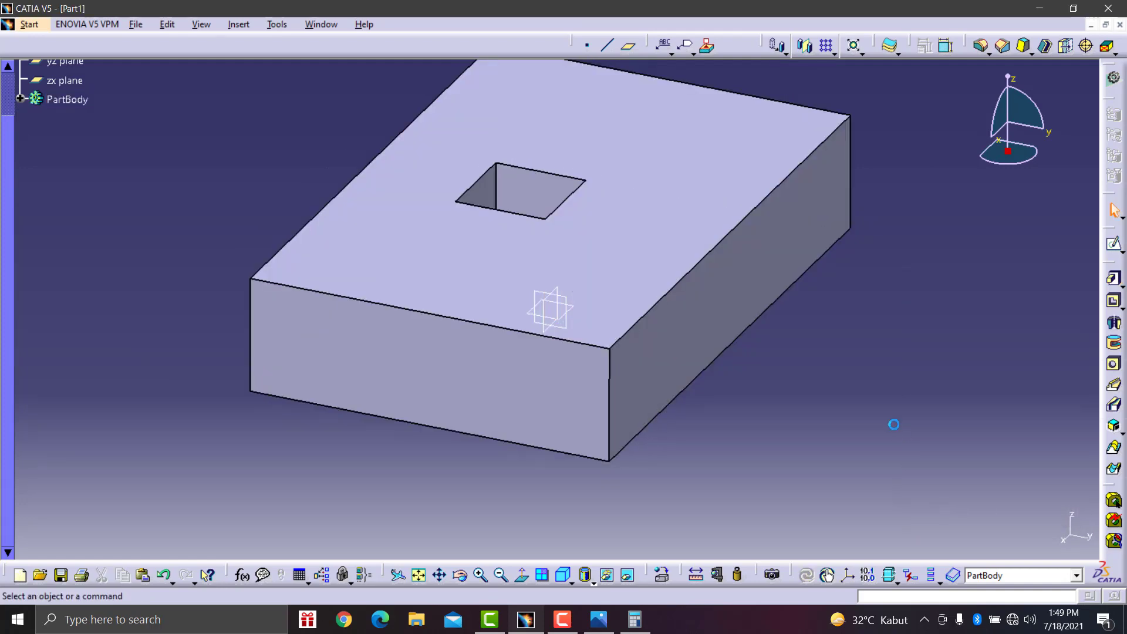
{"action": "key", "text": "ctrl+z"}
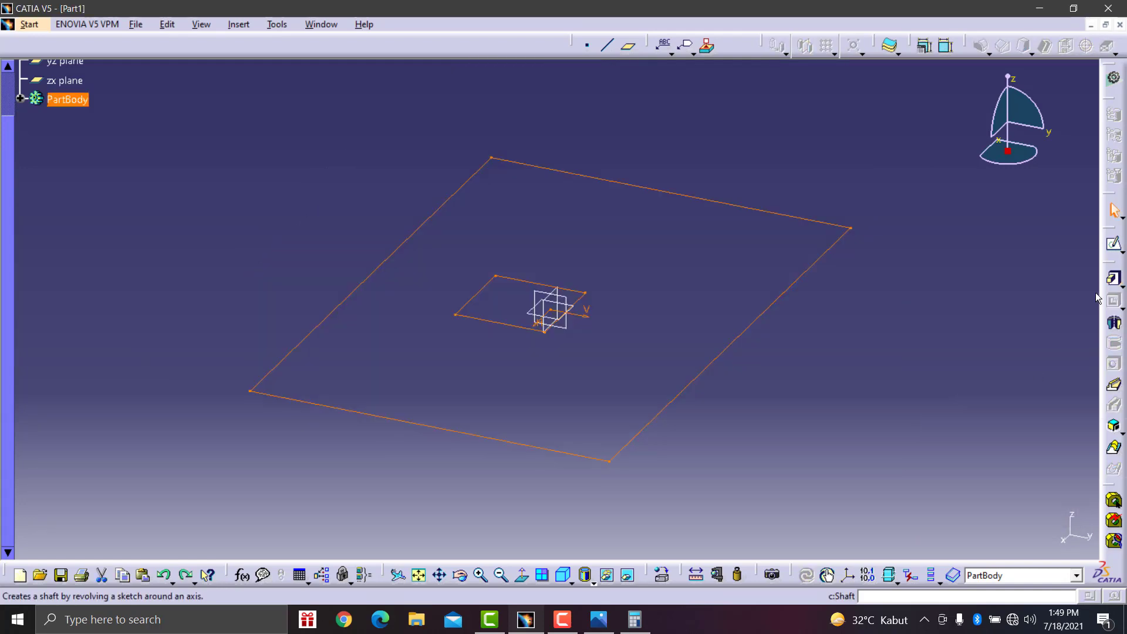
{"action": "left_click", "coordinate": [1108, 286]}
{"action": "type", "text": "10"}
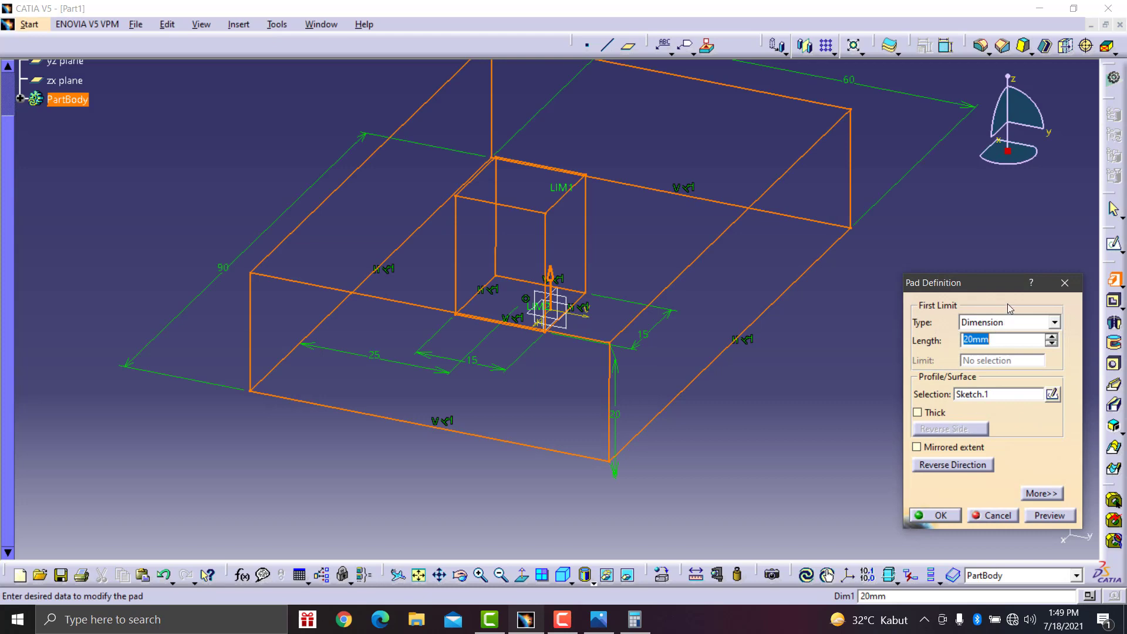
{"action": "left_click", "coordinate": [945, 514]}
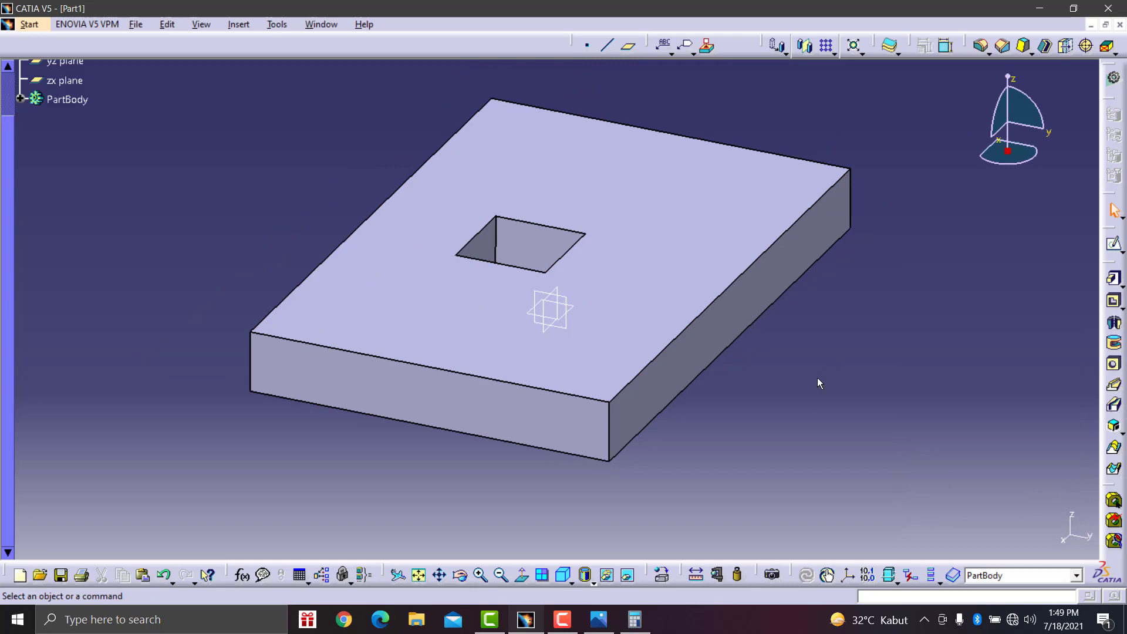
{"action": "left_click", "coordinate": [610, 620]}
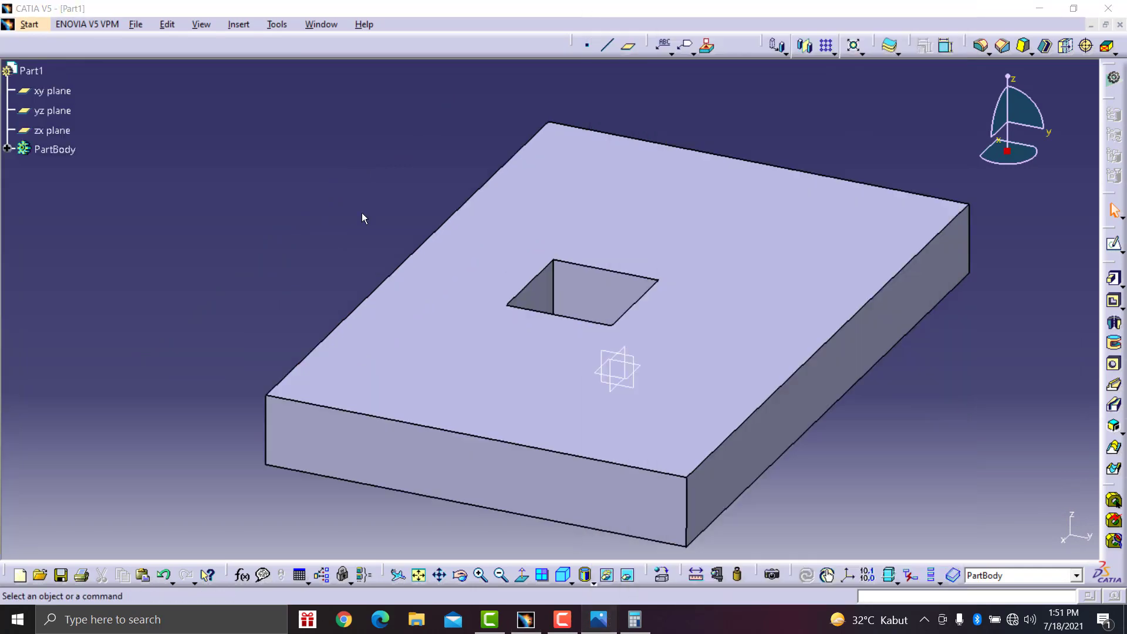
- Start a sketch on the plate's top face and project its far top edge
{"action": "left_click", "coordinate": [1113, 243]}
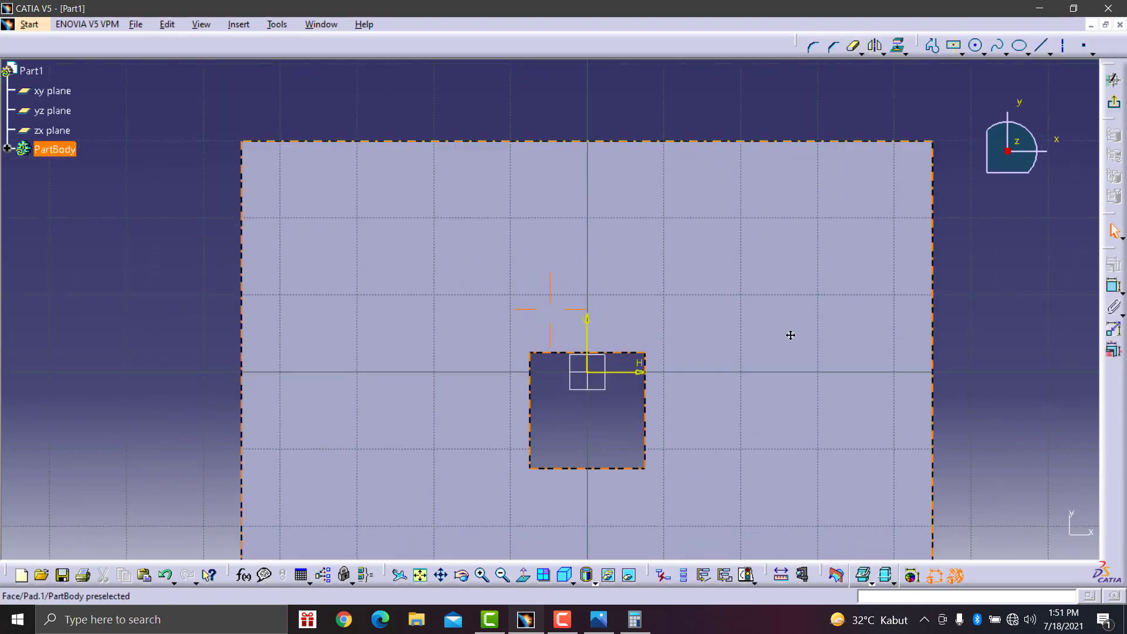
{"action": "left_click", "coordinate": [962, 53]}
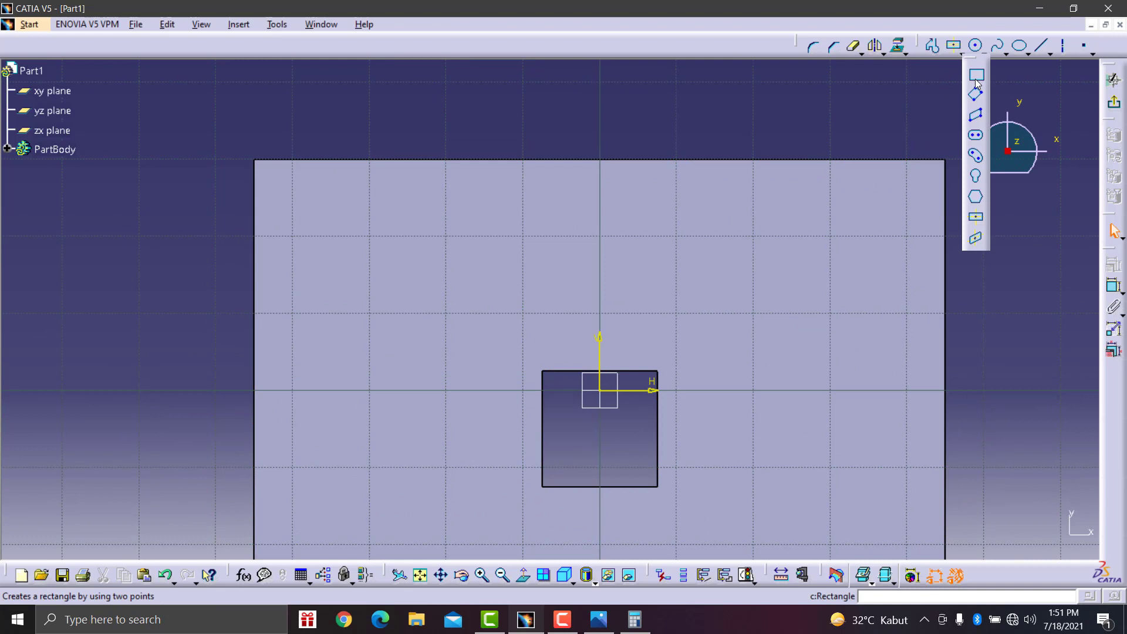
{"action": "left_click", "coordinate": [975, 77]}
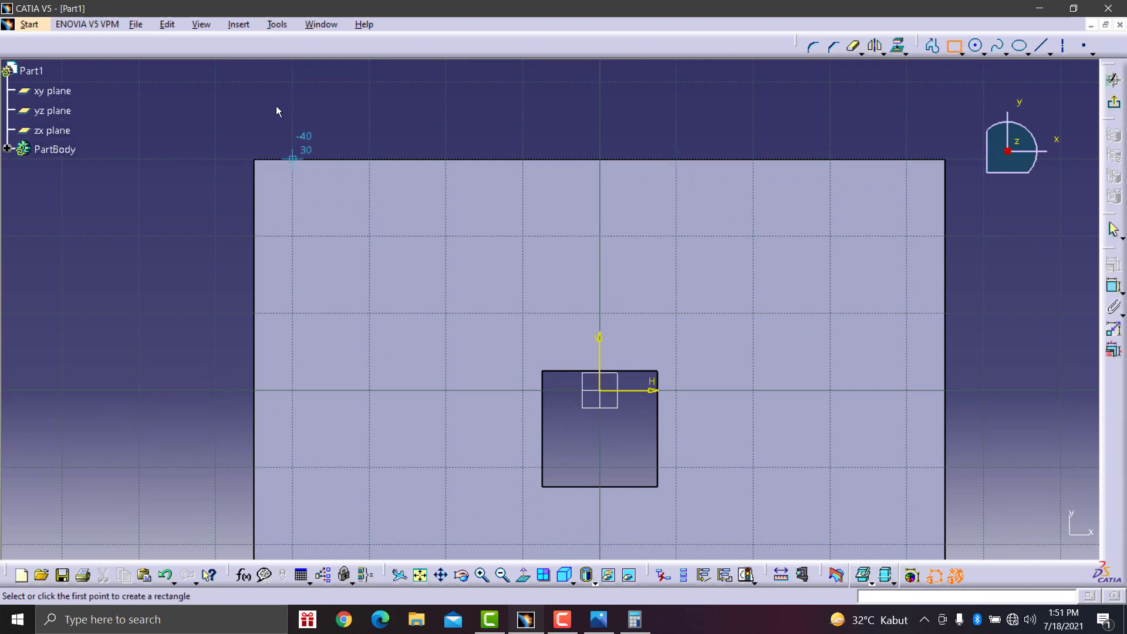
{"action": "key", "text": "Escape"}
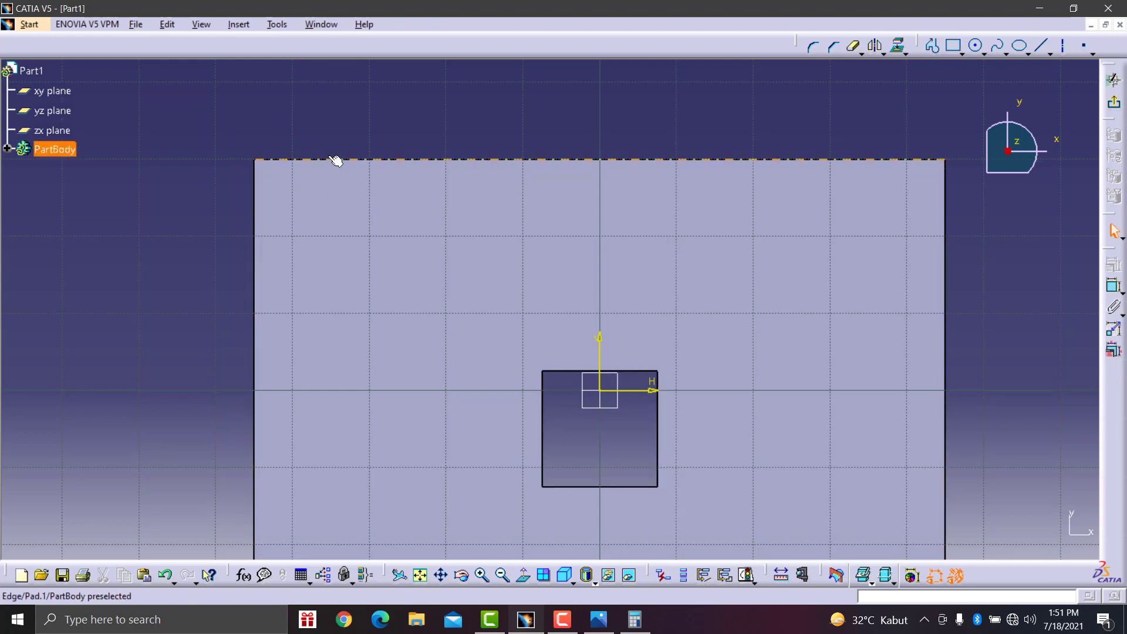
{"action": "left_click", "coordinate": [336, 161]}
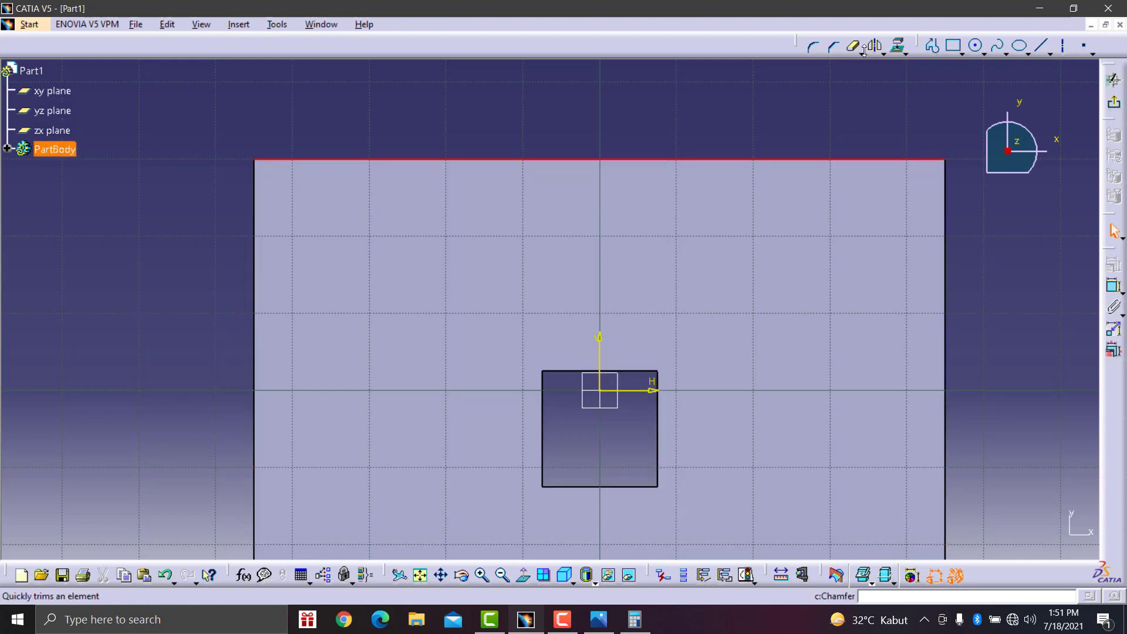
{"action": "left_click", "coordinate": [900, 47]}
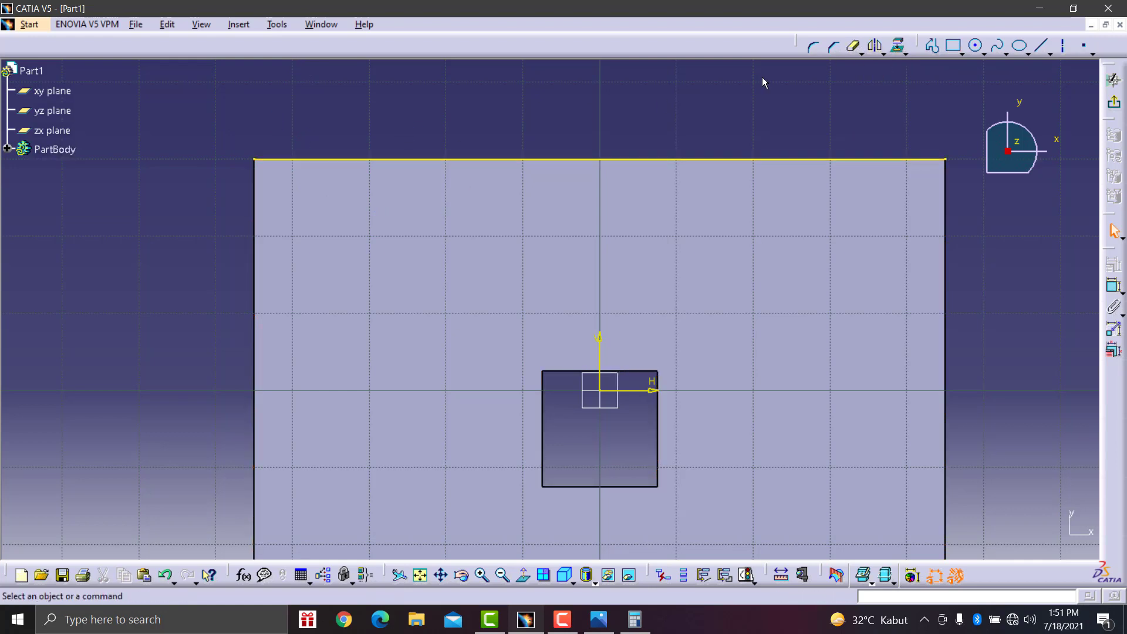
- Draw a rectangle along the projected edge spanning the plate's full width
{"action": "left_click", "coordinate": [953, 46]}
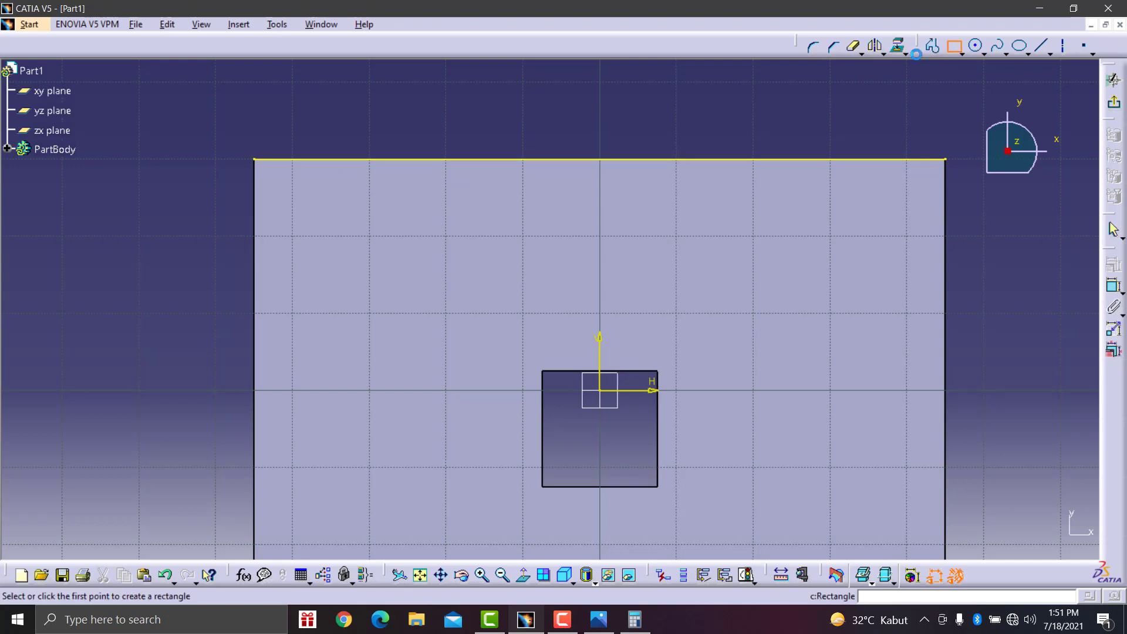
{"action": "left_click", "coordinate": [261, 154]}
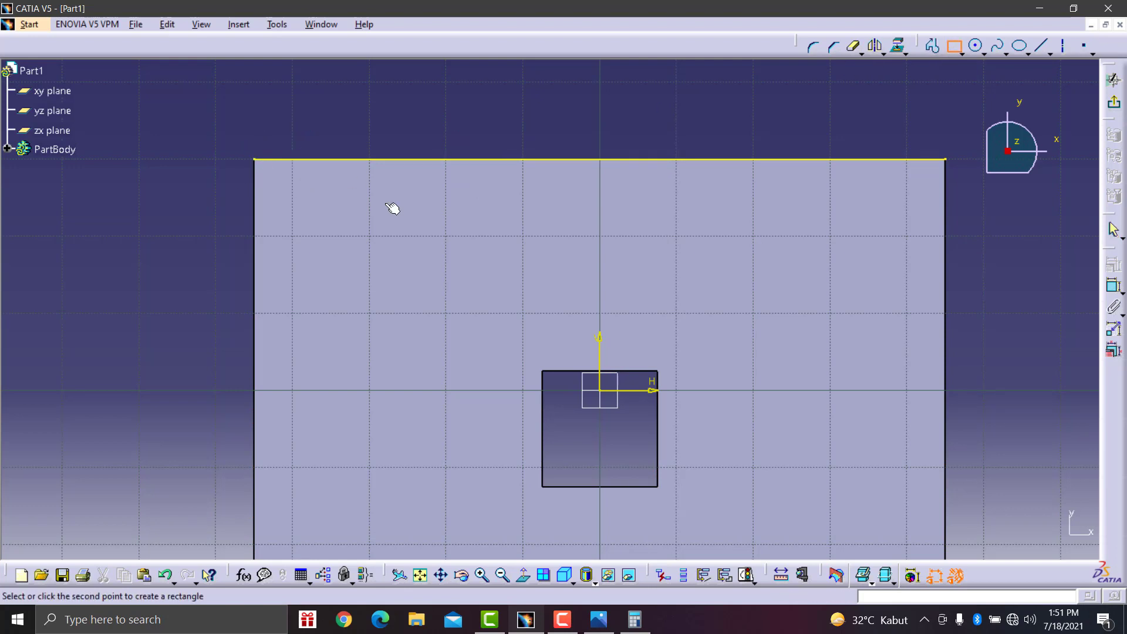
{"action": "left_click", "coordinate": [945, 235]}
{"action": "left_click", "coordinate": [984, 307]}
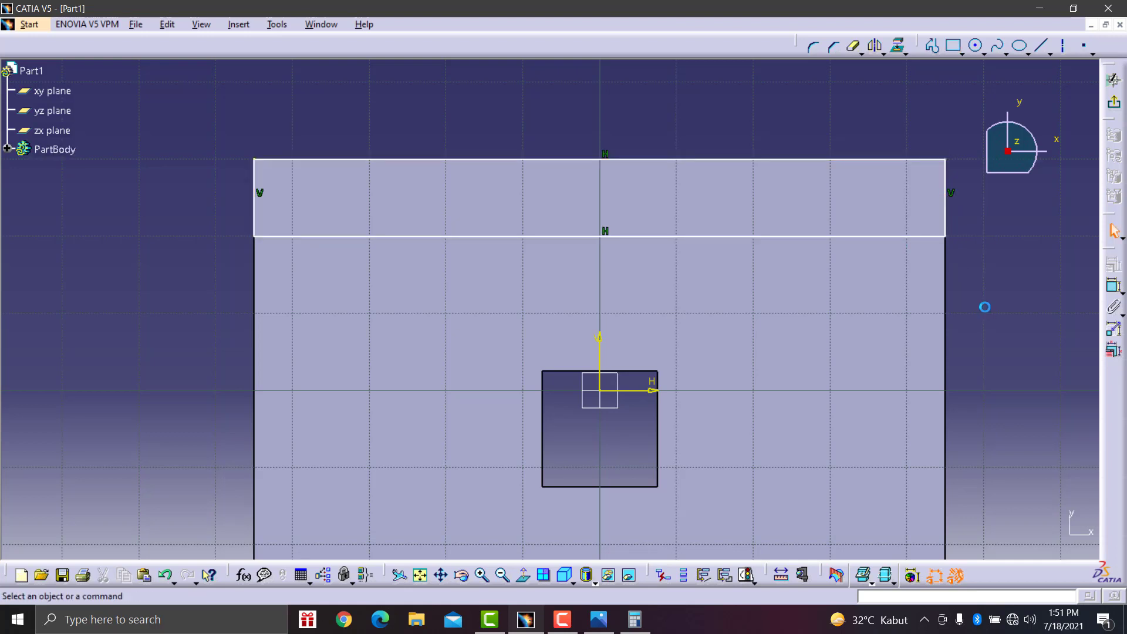
- Dimension the strip's width between its top and bottom lines as 10
{"action": "left_click", "coordinate": [1114, 286]}
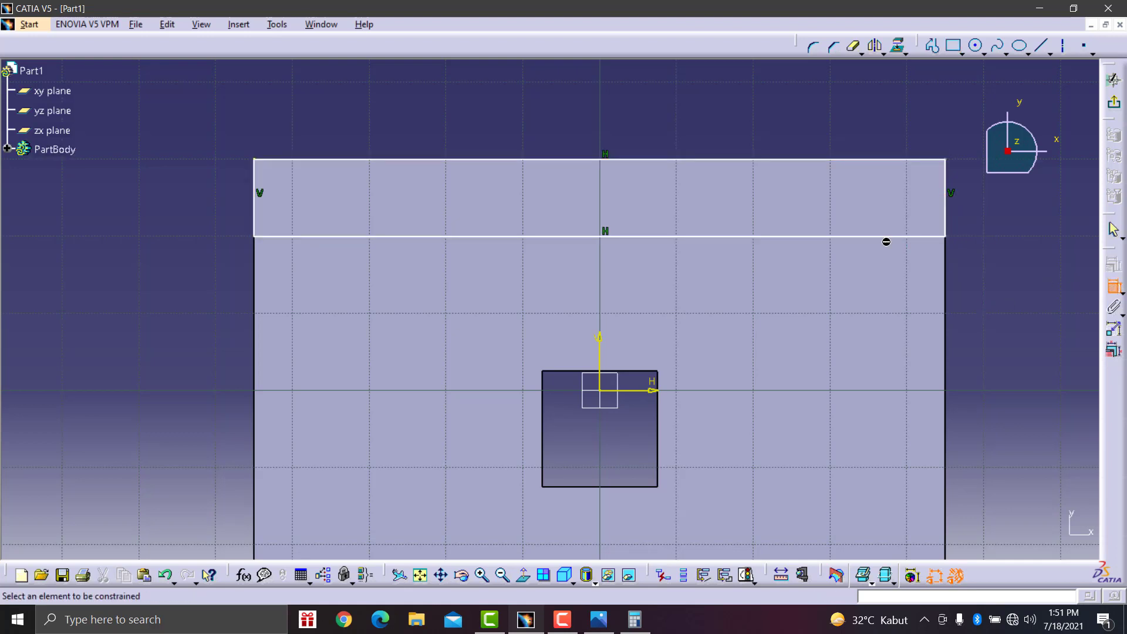
{"action": "left_click", "coordinate": [829, 236]}
{"action": "left_click", "coordinate": [804, 161]}
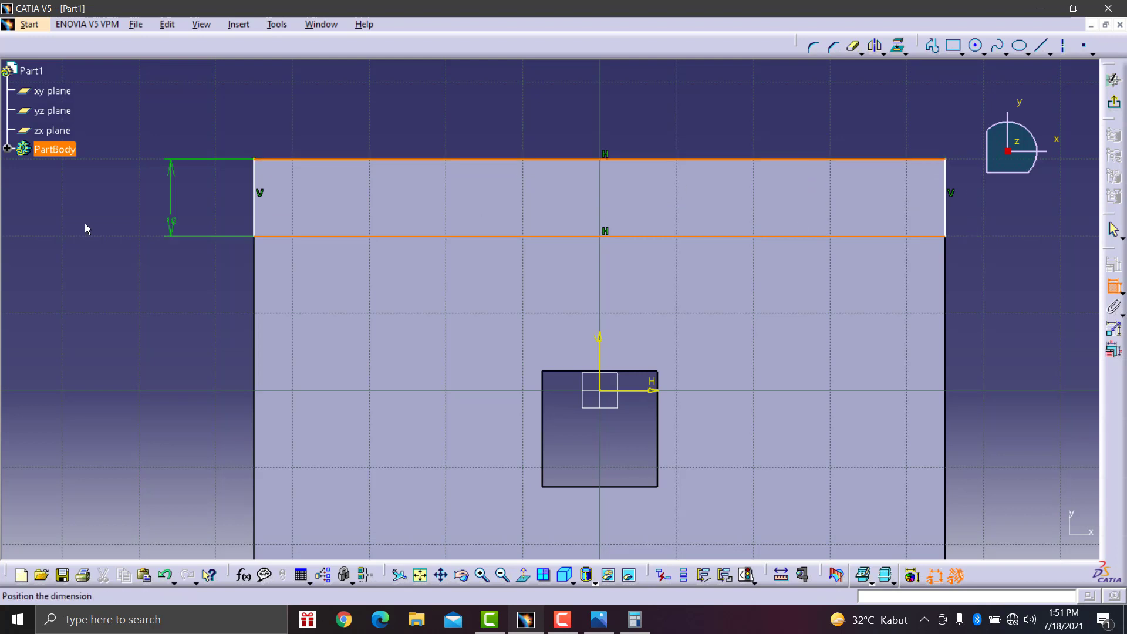
{"action": "left_click", "coordinate": [148, 199]}
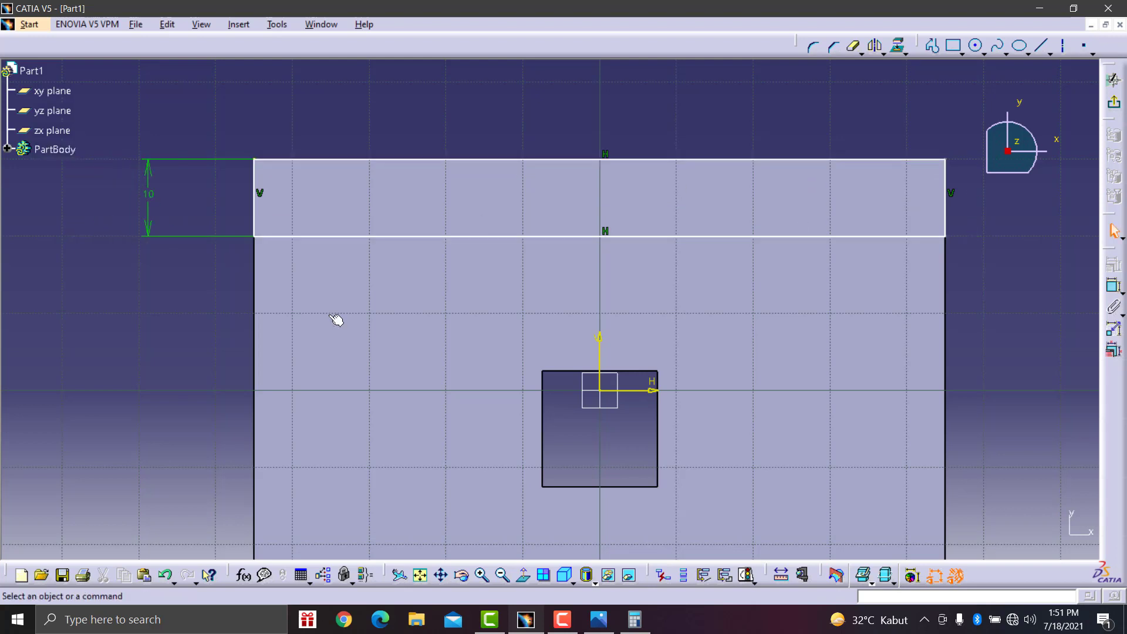
{"action": "left_click", "coordinate": [599, 619]}
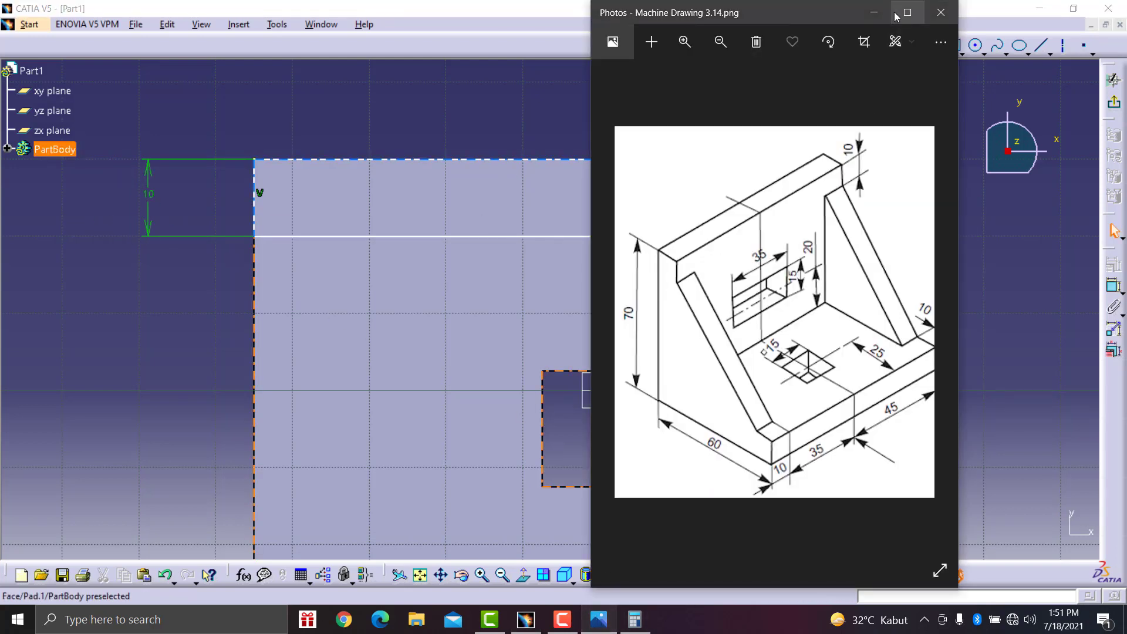
{"action": "left_click", "coordinate": [874, 13]}
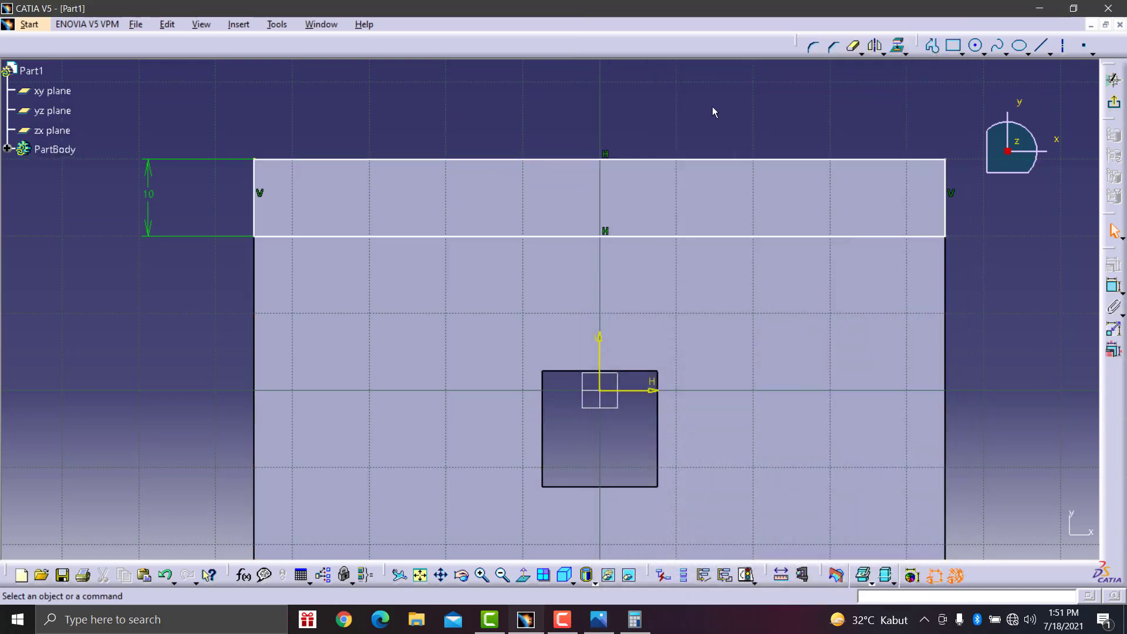
- Quick-trim the rectangle's duplicate top line over the projected edge
{"action": "right_click", "coordinate": [710, 159]}
{"action": "left_click", "coordinate": [854, 47]}
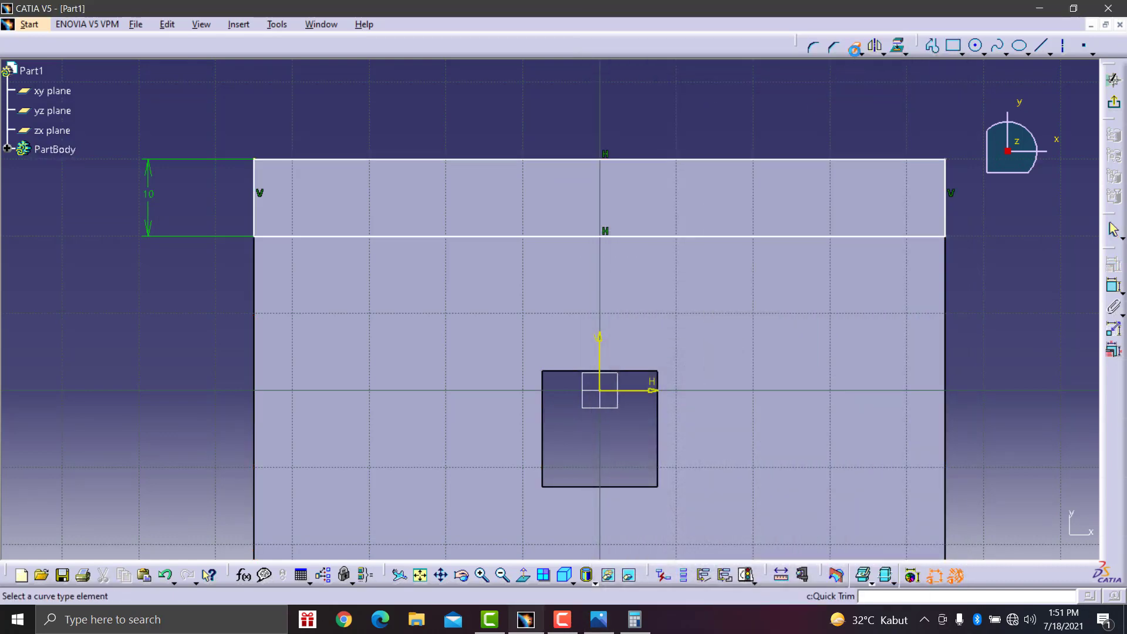
{"action": "left_click", "coordinate": [811, 161]}
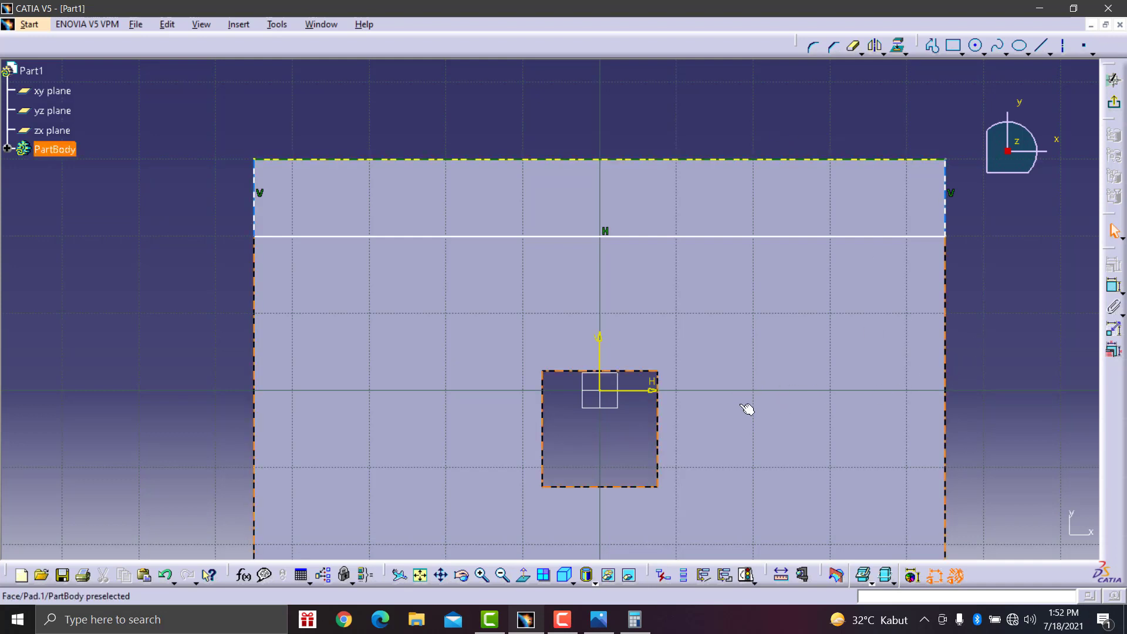
{"action": "middle_click_drag", "start_coordinate": [906, 445], "coordinate": [885, 274]}
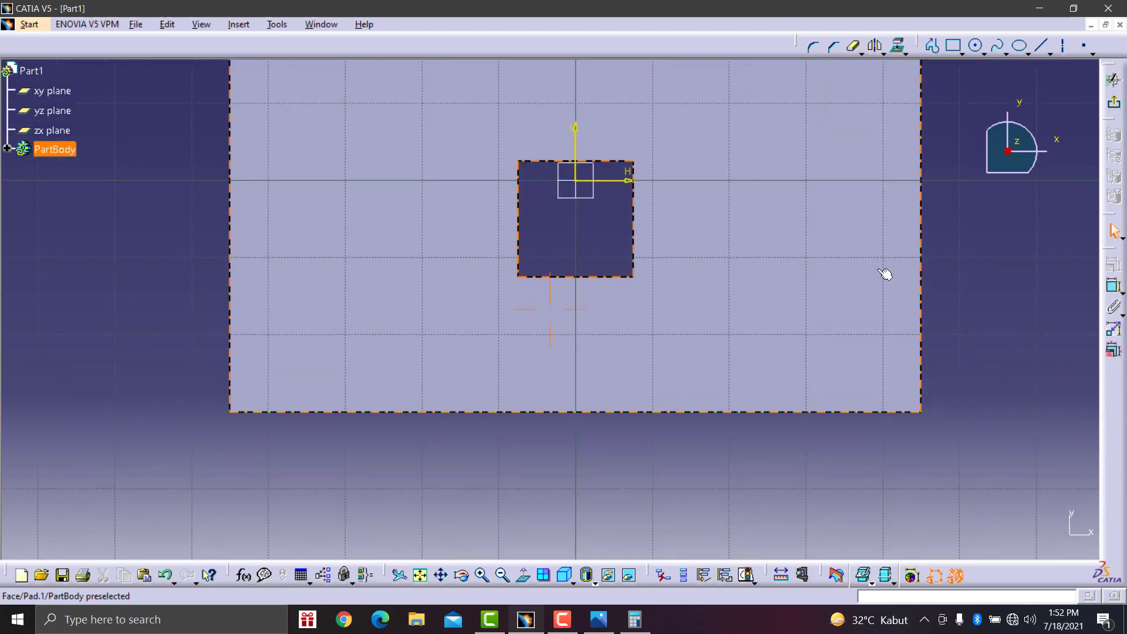
{"action": "middle_click_drag", "start_coordinate": [969, 297], "coordinate": [984, 469]}
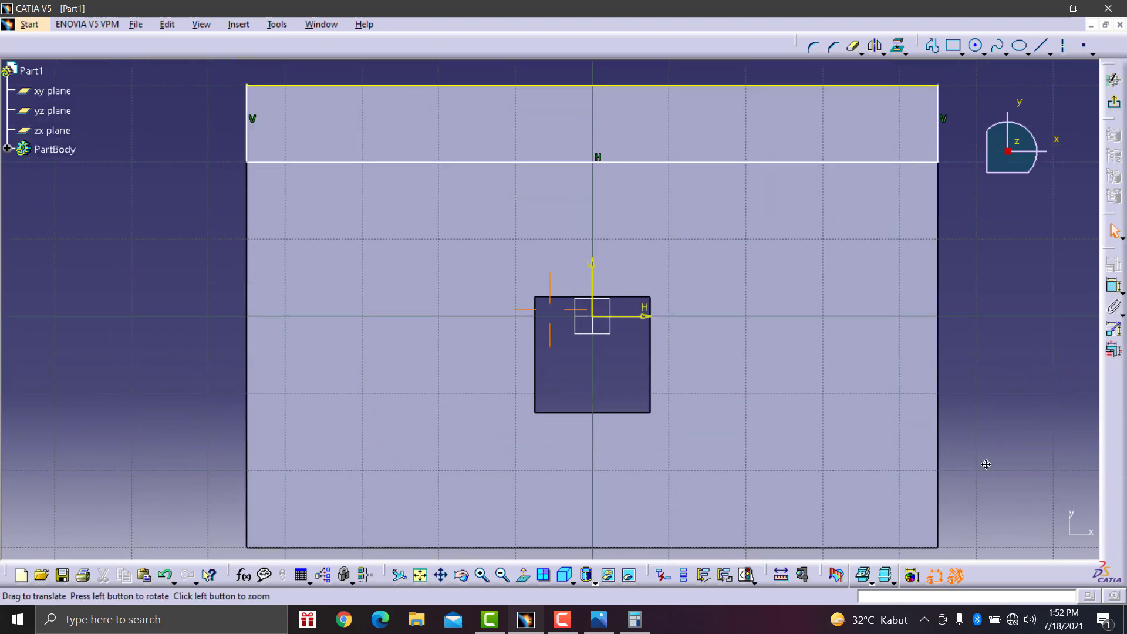
- Pad the 10 mm back strip 60 mm upward into the bracket's upright wall
{"action": "left_click", "coordinate": [1114, 103]}
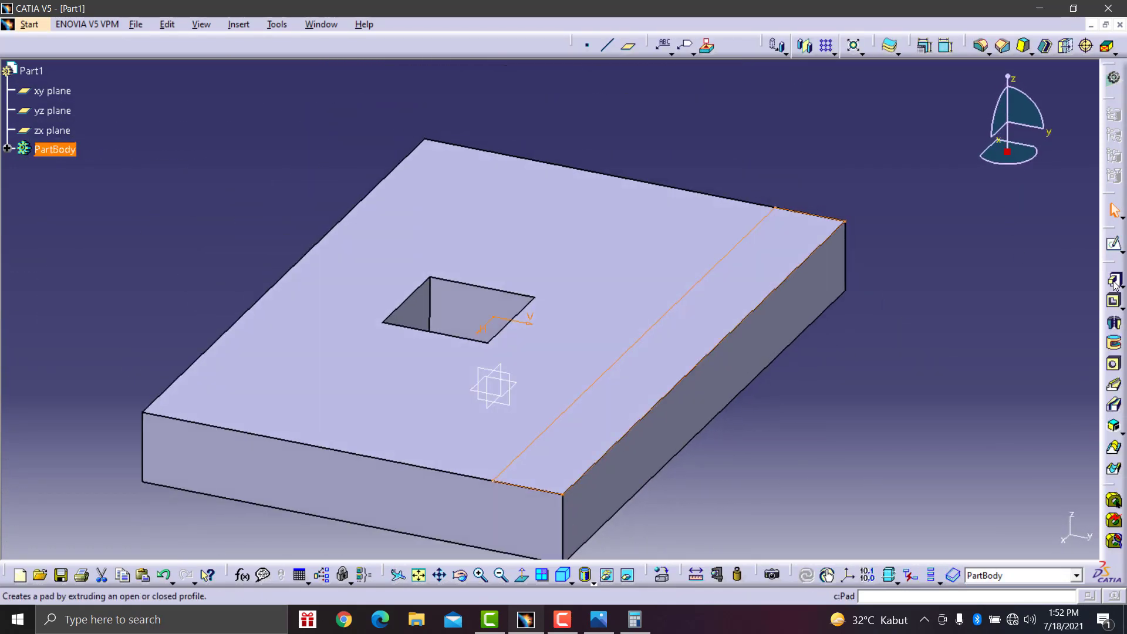
{"action": "left_click", "coordinate": [1114, 282]}
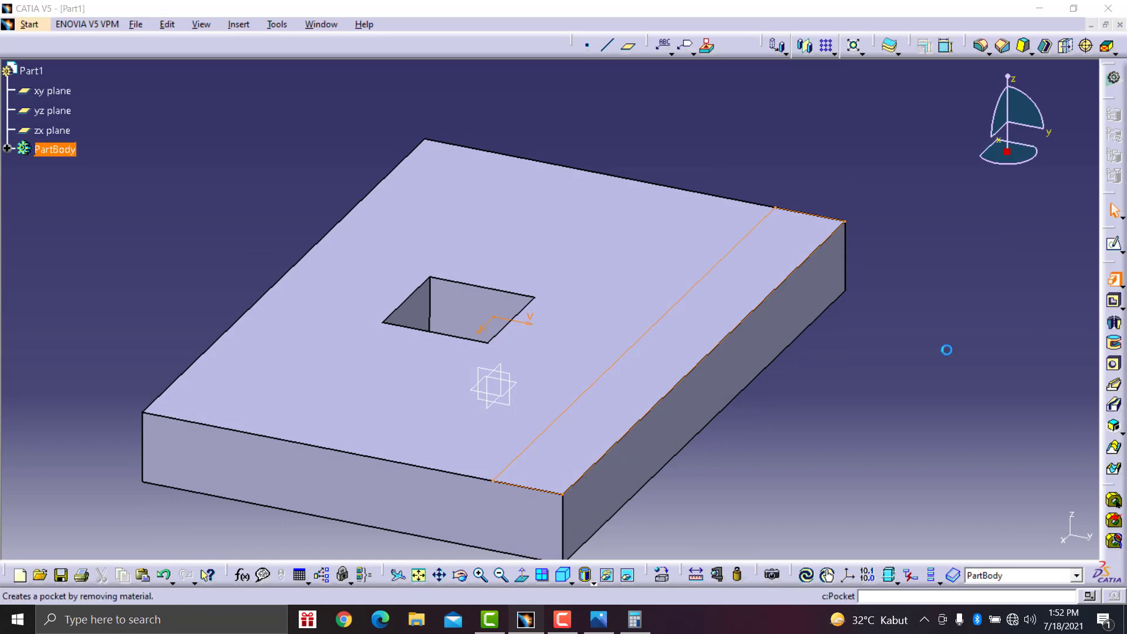
{"action": "left_click", "coordinate": [589, 629]}
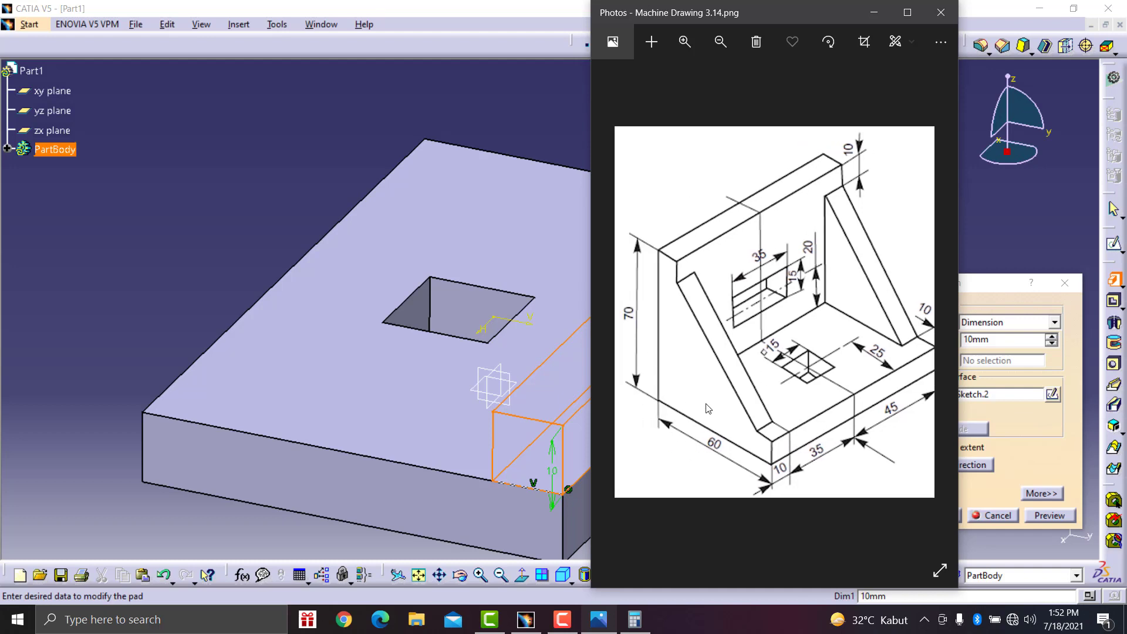
{"action": "scroll", "coordinate": [707, 408], "scroll_direction": "right", "scroll_amount": 2}
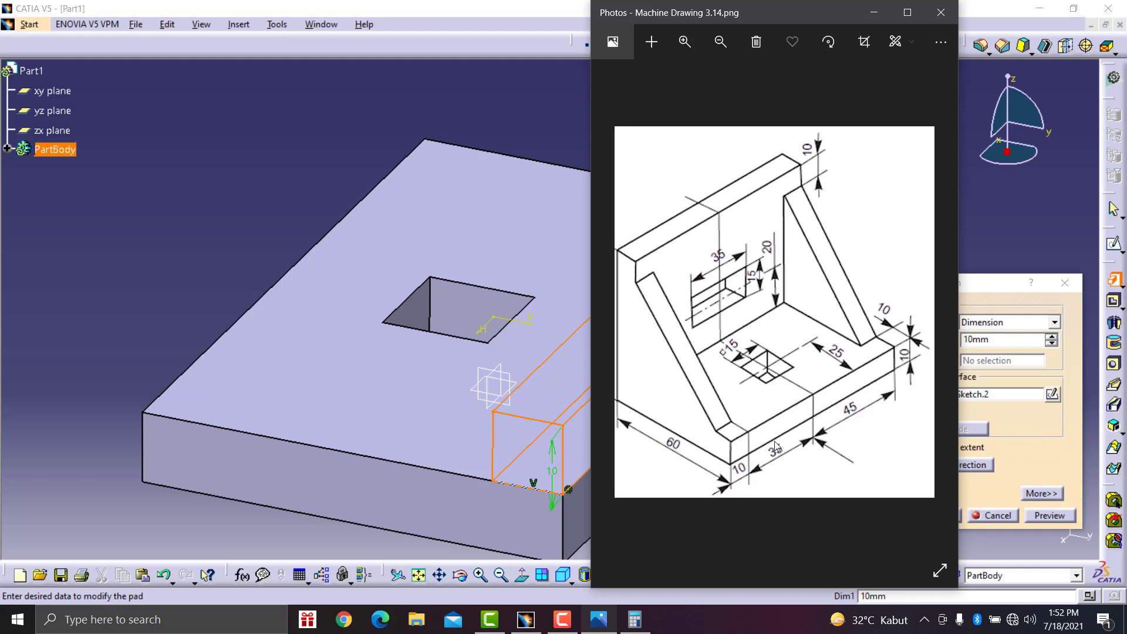
{"action": "scroll", "coordinate": [775, 446], "scroll_direction": "left", "scroll_amount": 2}
{"action": "left_click", "coordinate": [876, 13]}
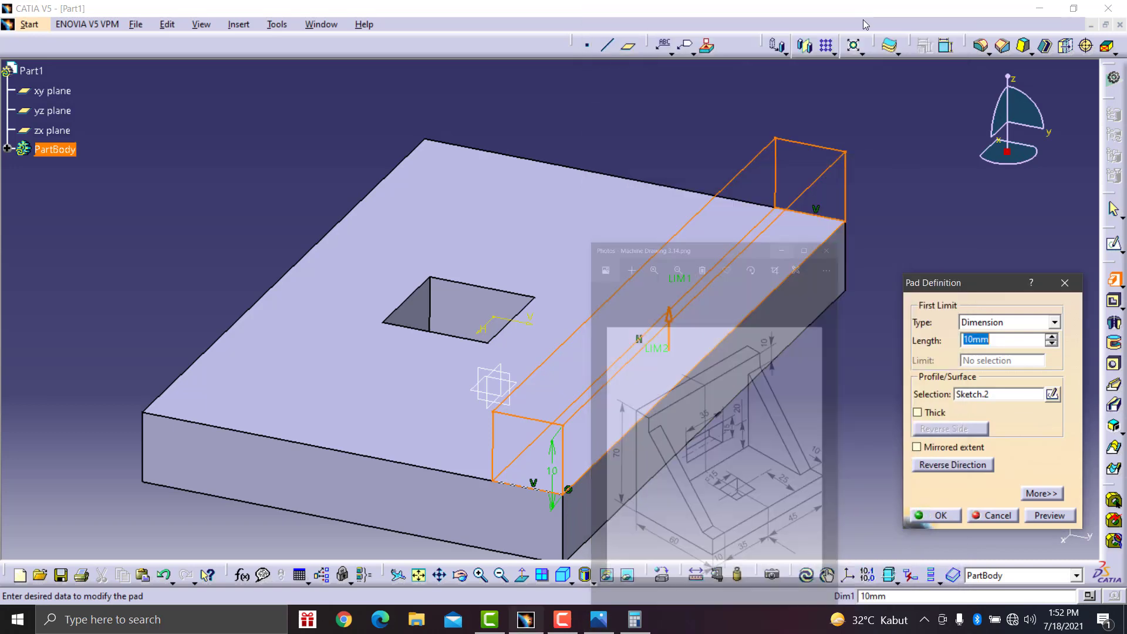
{"action": "type", "text": "60"}
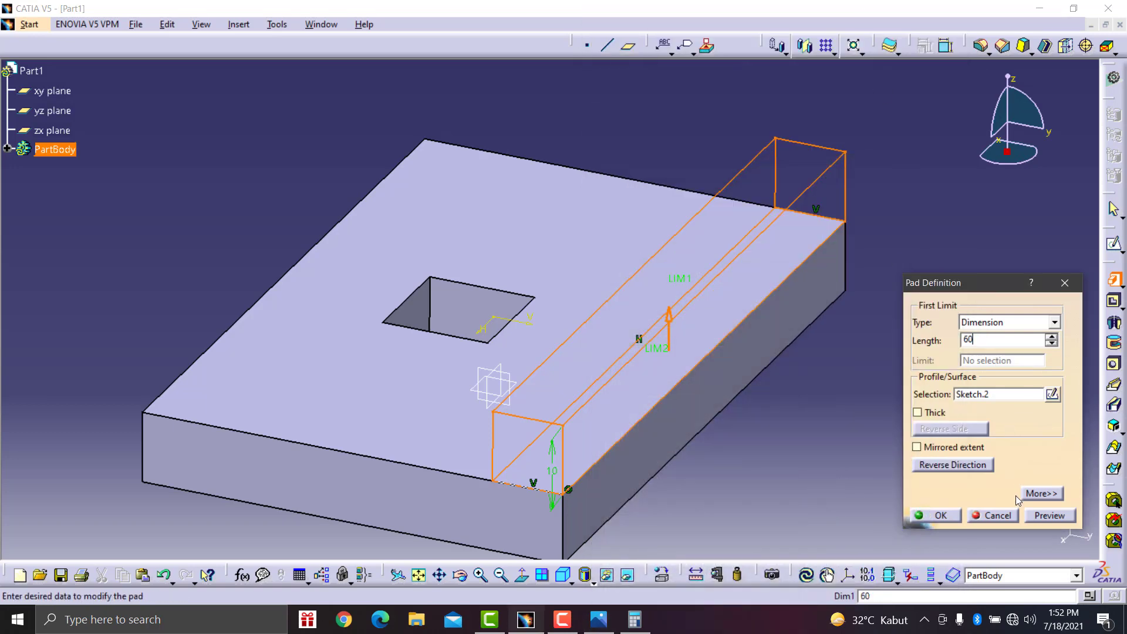
{"action": "left_click", "coordinate": [926, 517]}
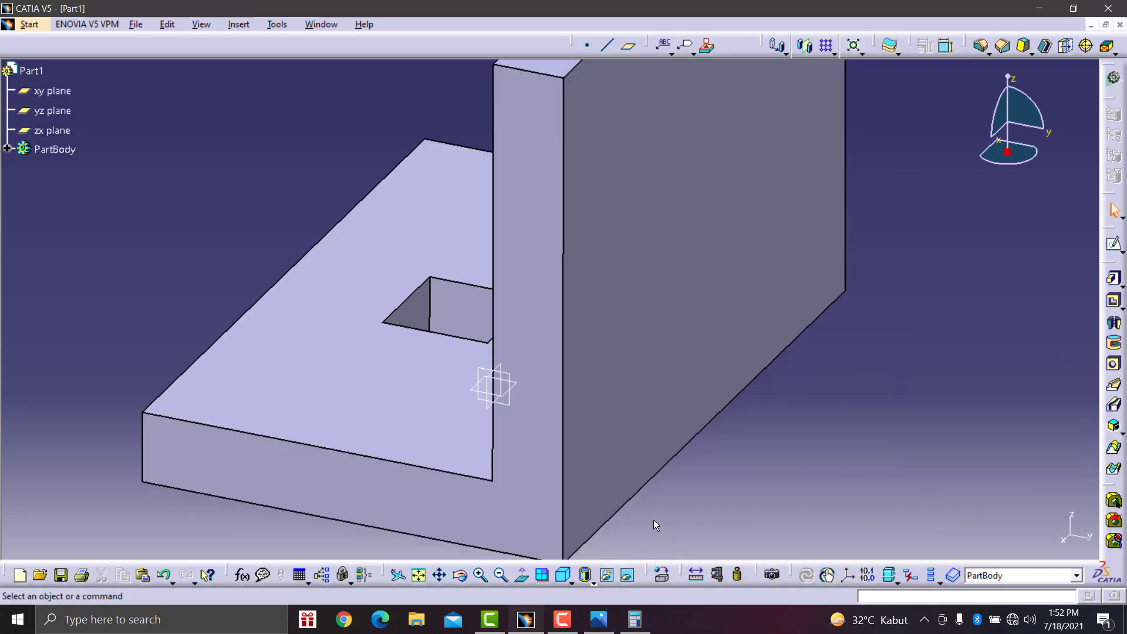
{"action": "left_click", "coordinate": [463, 581]}
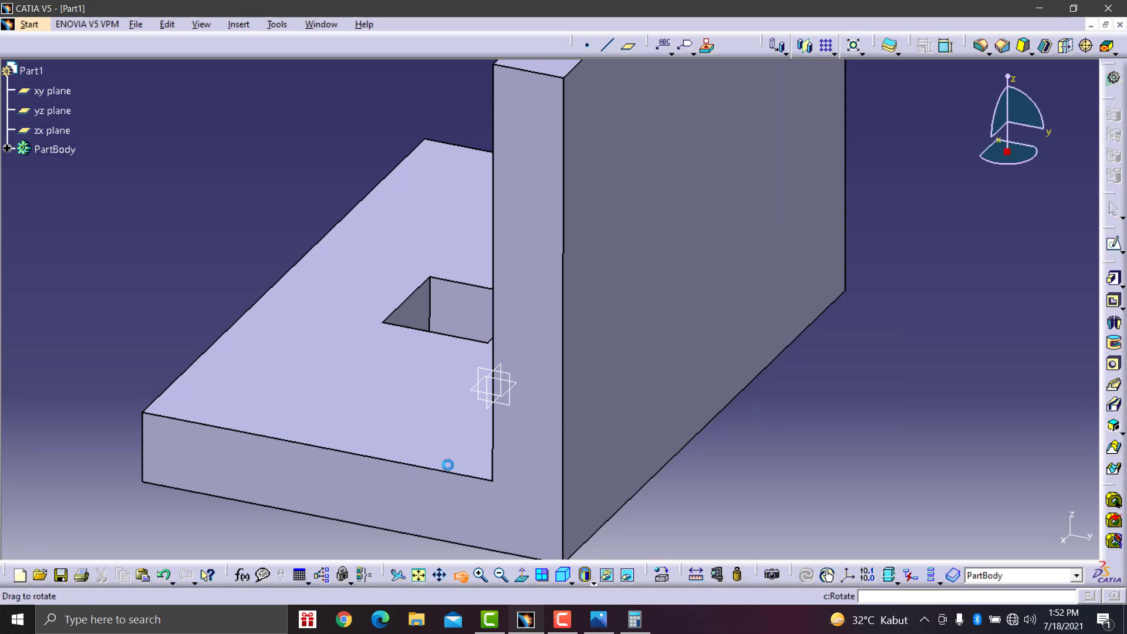
{"action": "left_click_drag", "start_coordinate": [447, 465], "coordinate": [810, 367]}
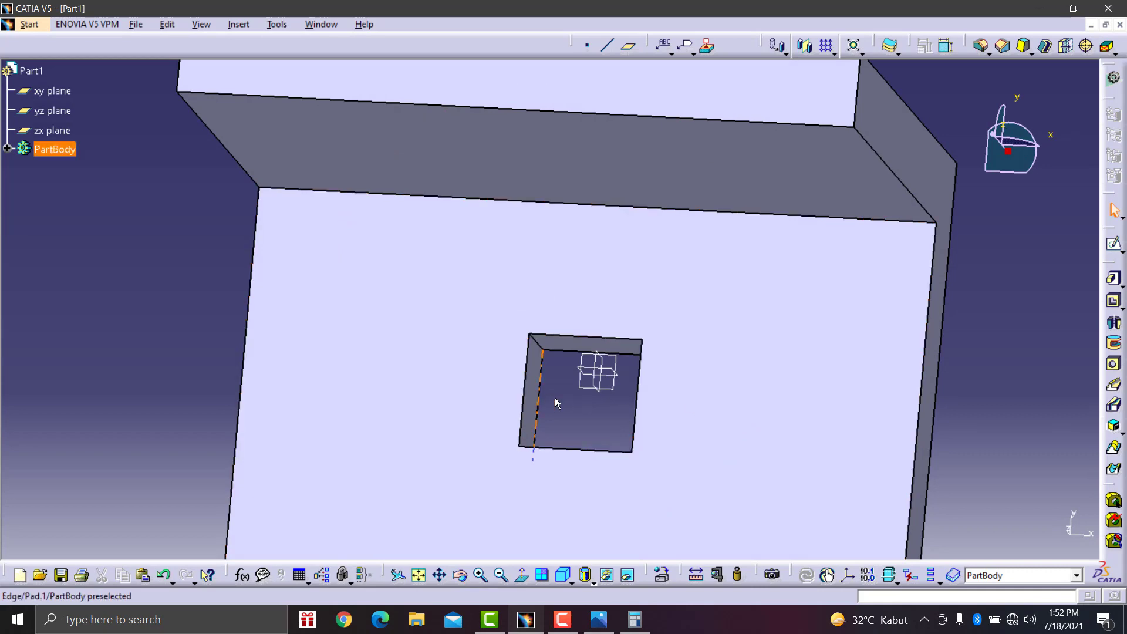
{"action": "mouse_move", "coordinate": [487, 496]}
{"action": "left_mouse_down"}
{"action": "mouse_move", "coordinate": [543, 228]}
{"action": "mouse_move", "coordinate": [558, 419]}
{"action": "left_mouse_up"}
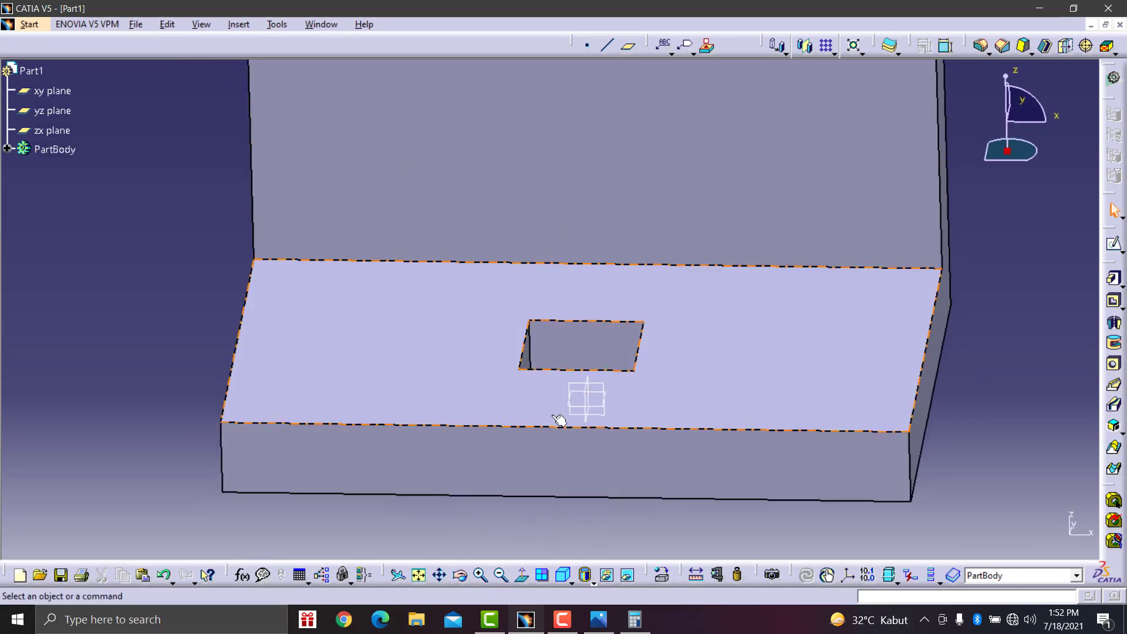
{"action": "left_click", "coordinate": [500, 578]}
{"action": "left_click", "coordinate": [501, 578]}
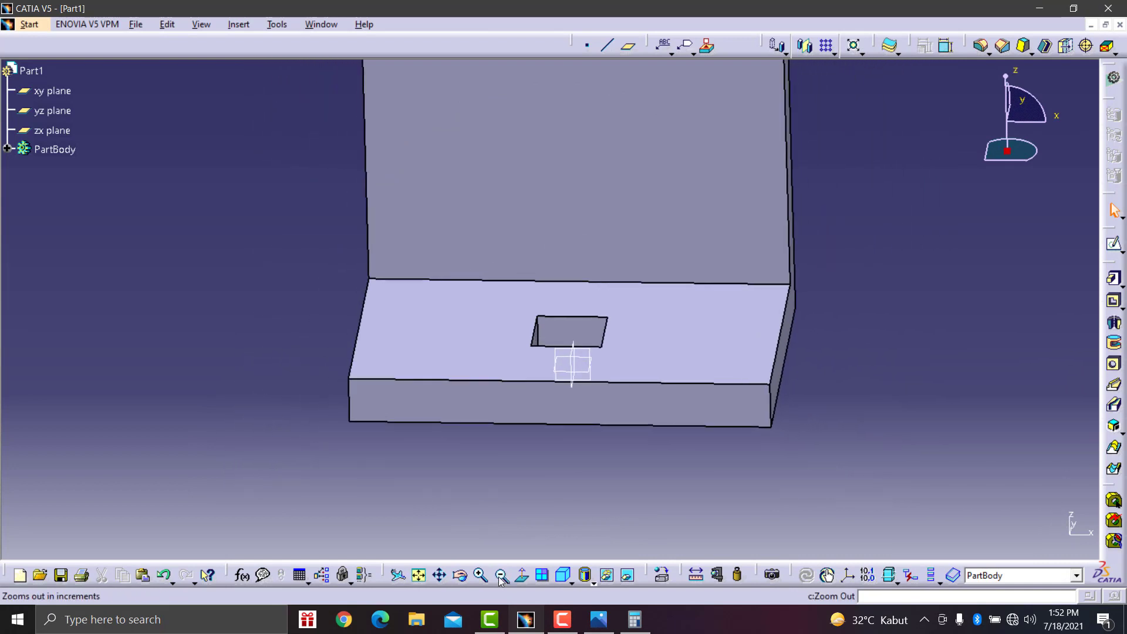
{"action": "left_click", "coordinate": [460, 575]}
{"action": "mouse_move", "coordinate": [561, 473]}
{"action": "left_mouse_down"}
{"action": "mouse_move", "coordinate": [446, 390]}
{"action": "mouse_move", "coordinate": [522, 424]}
{"action": "left_mouse_up"}
{"action": "left_click", "coordinate": [599, 619]}
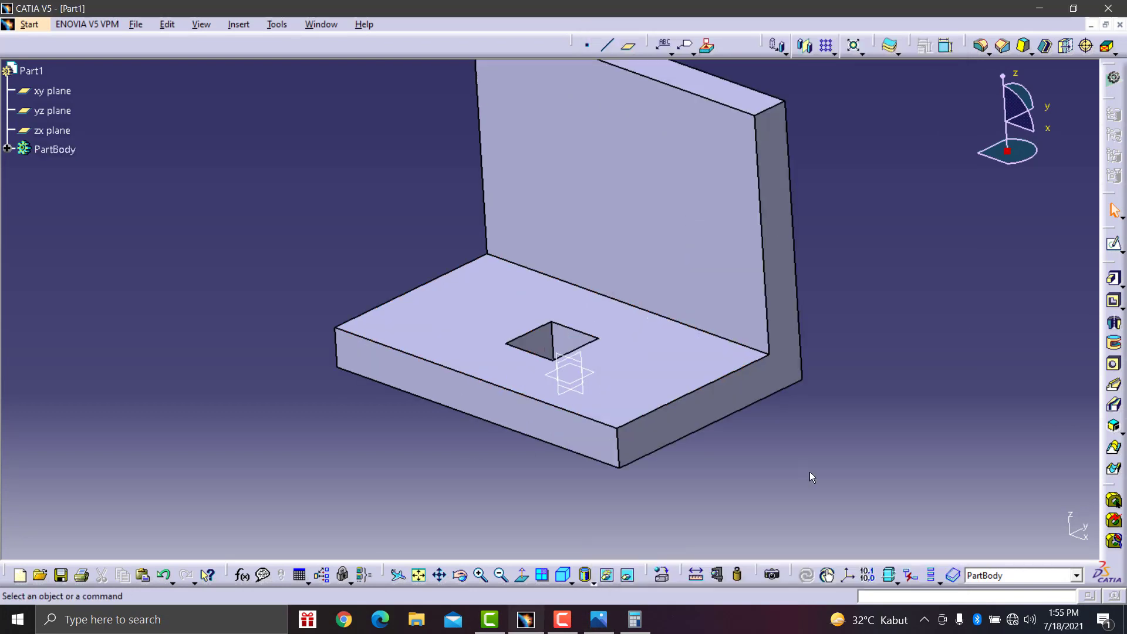
{"action": "left_click", "coordinate": [667, 378]}
- On the base plate's top face, project the bottom edge and draw a rectangle along the left edge
{"action": "left_click", "coordinate": [1113, 243]}
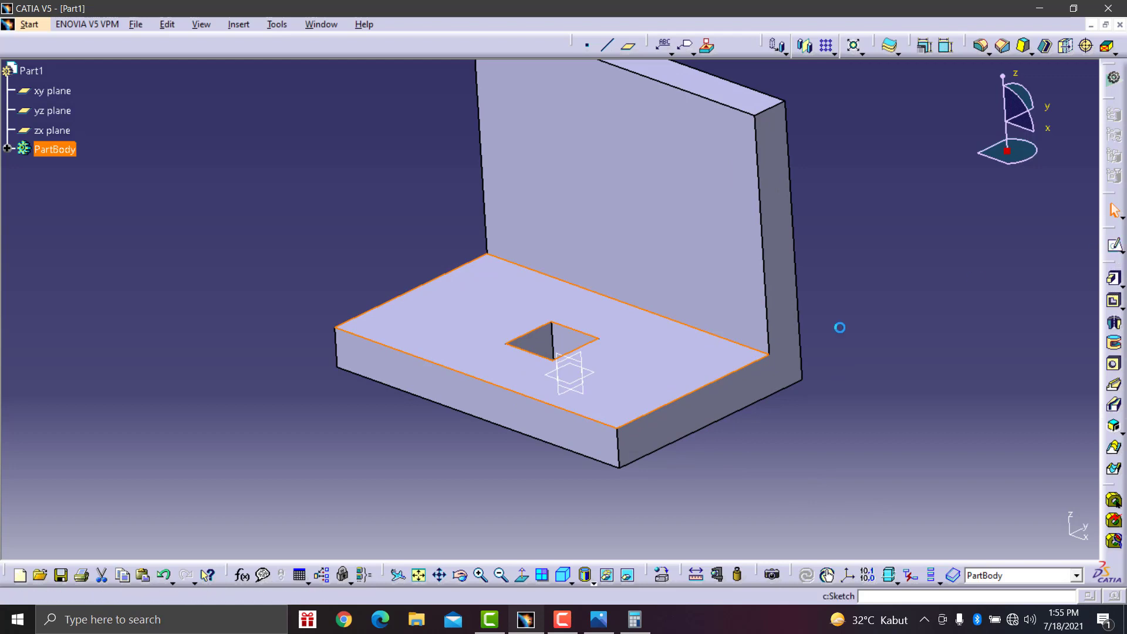
{"action": "left_click", "coordinate": [482, 575]}
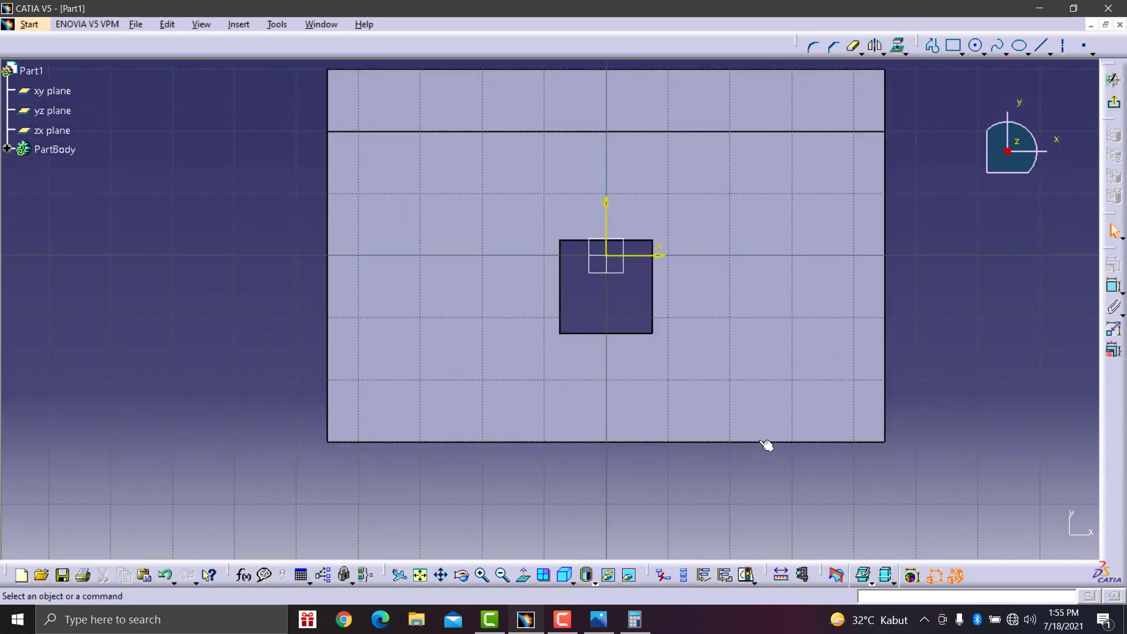
{"action": "left_click", "coordinate": [825, 443]}
{"action": "left_click", "coordinate": [897, 46]}
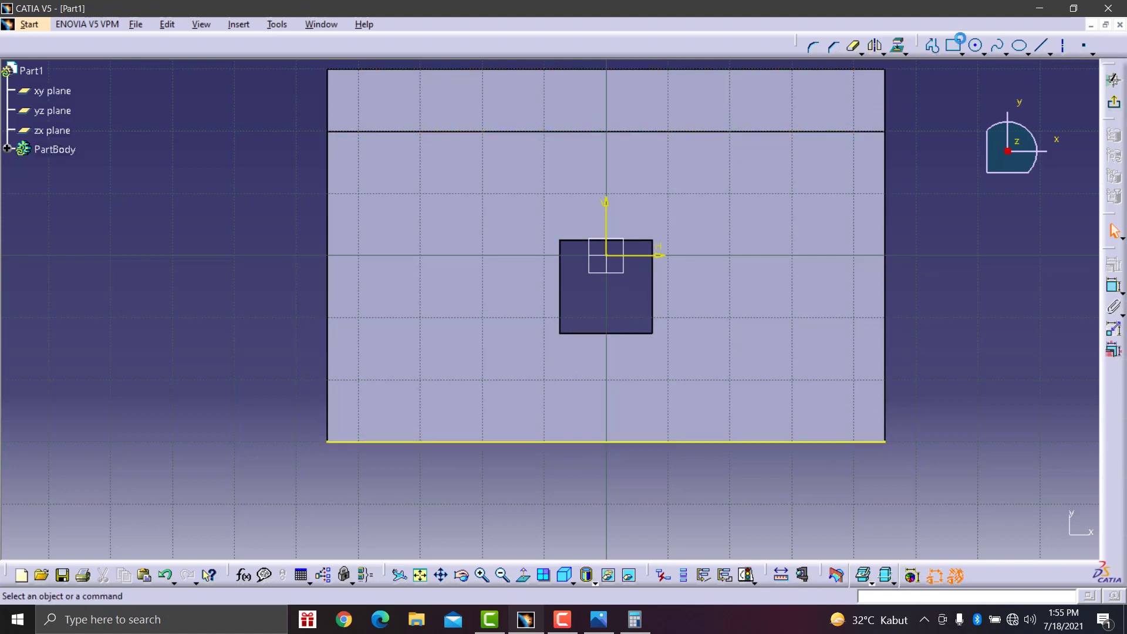
{"action": "left_click", "coordinate": [953, 46]}
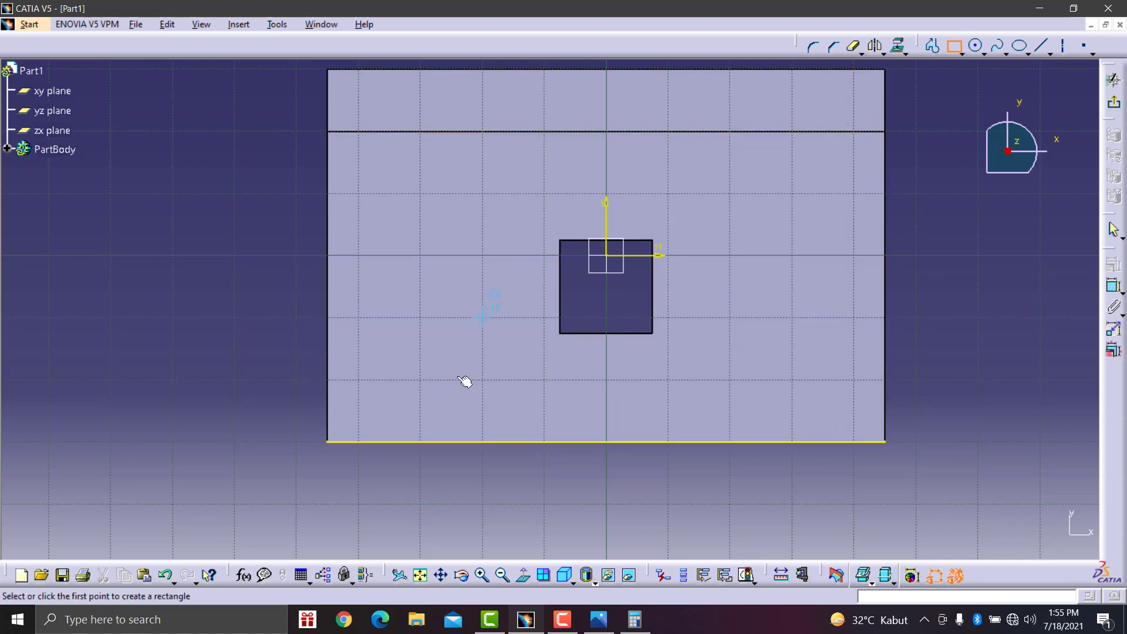
{"action": "left_click", "coordinate": [327, 442]}
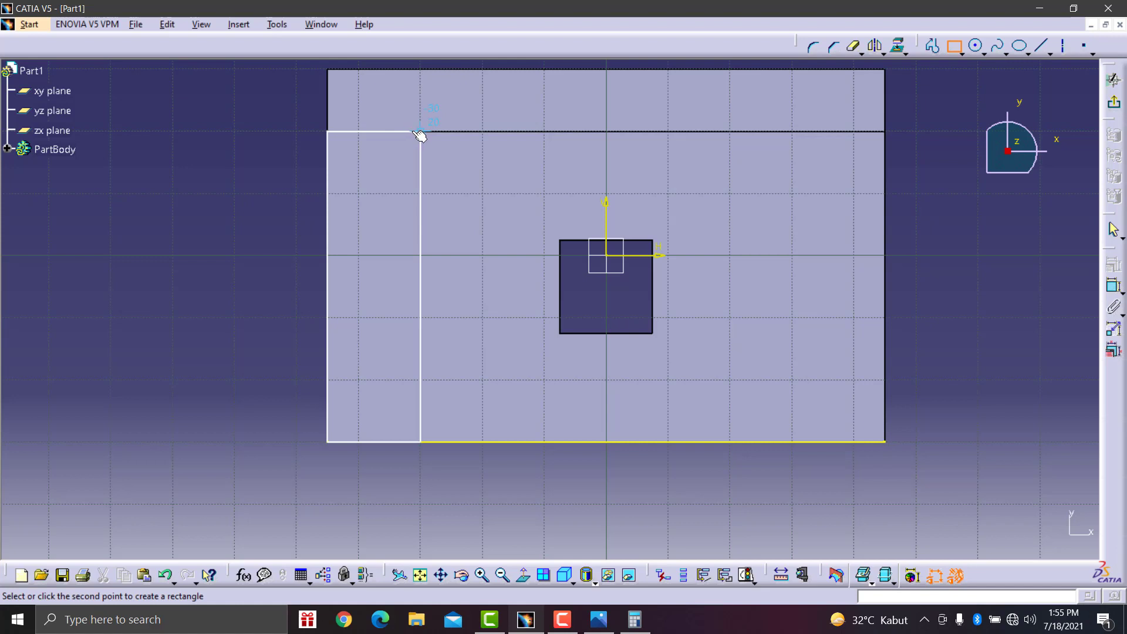
{"action": "left_click", "coordinate": [420, 133]}
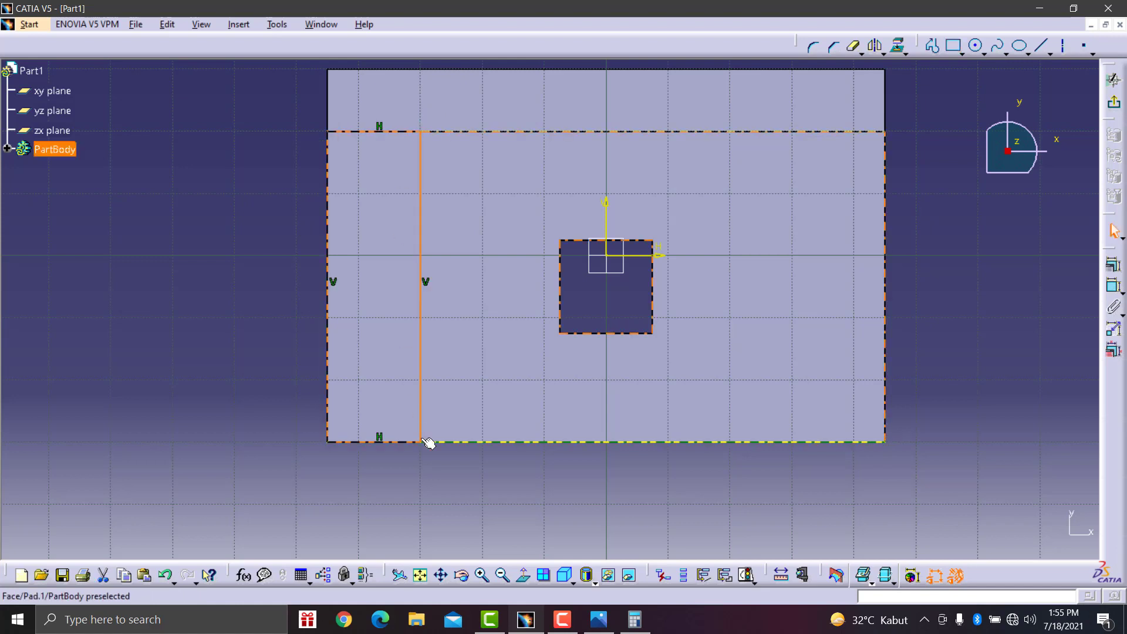
- Constrain the rectangle's width to 10 mm
{"action": "left_click", "coordinate": [1113, 287]}
{"action": "left_click", "coordinate": [420, 367]}
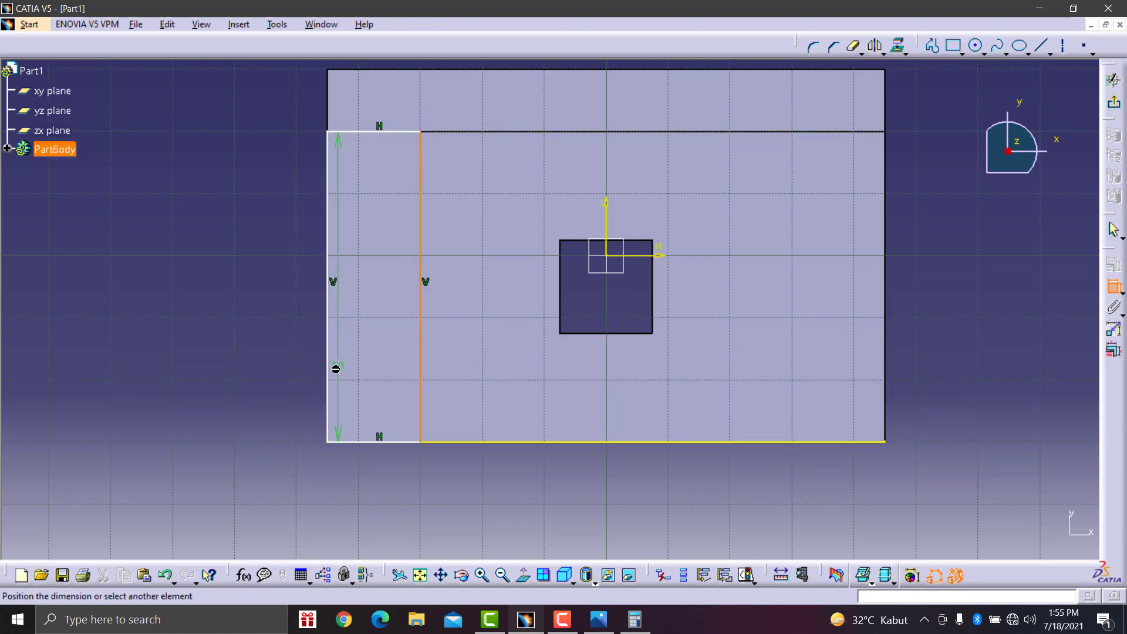
{"action": "left_click", "coordinate": [336, 370]}
{"action": "left_click", "coordinate": [372, 317]}
{"action": "double_click", "coordinate": [370, 319]}
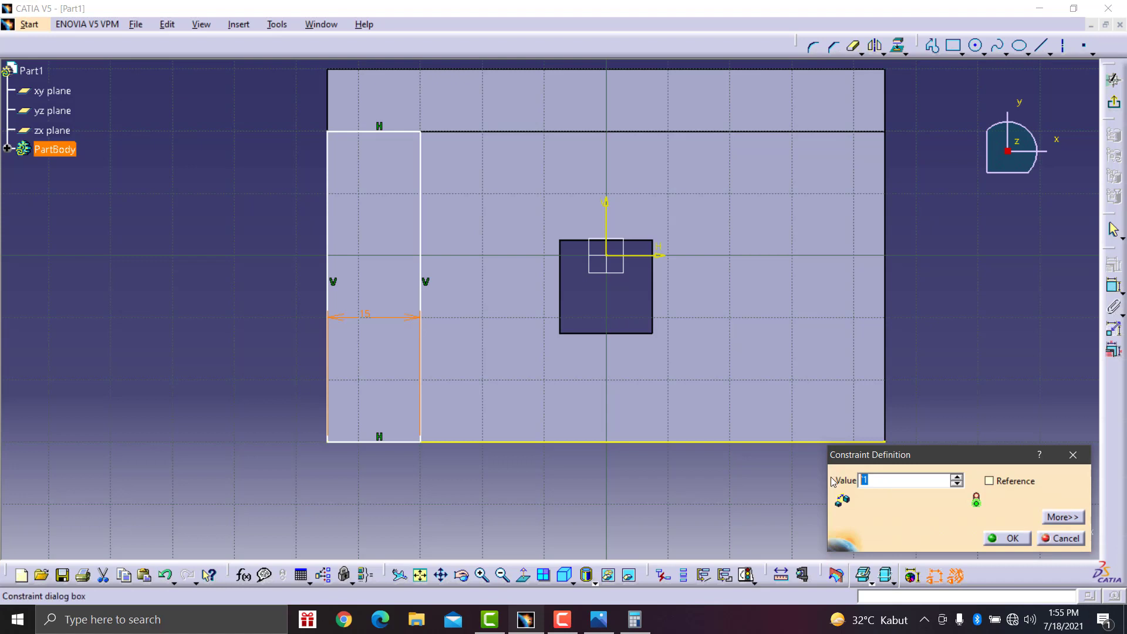
{"action": "type", "text": "0"}
{"action": "left_click", "coordinate": [1026, 546]}
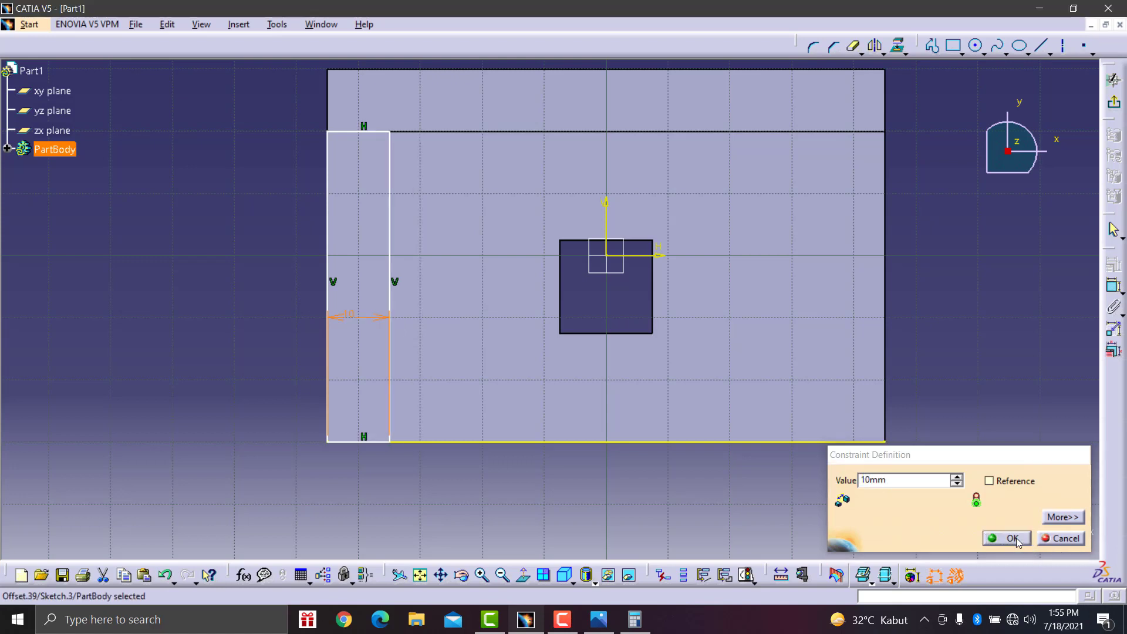
- Mirror the left 10 mm strip's edges about the vertical axis to the right side
{"action": "left_click", "coordinate": [965, 367]}
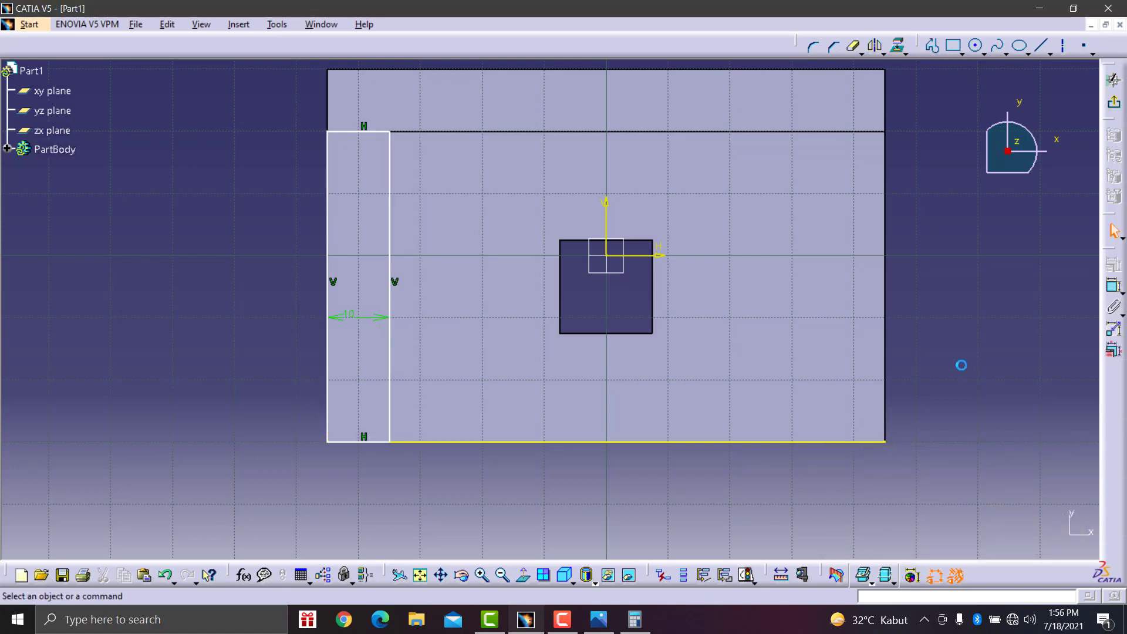
{"action": "left_click_drag", "start_coordinate": [219, 93], "coordinate": [402, 377]}
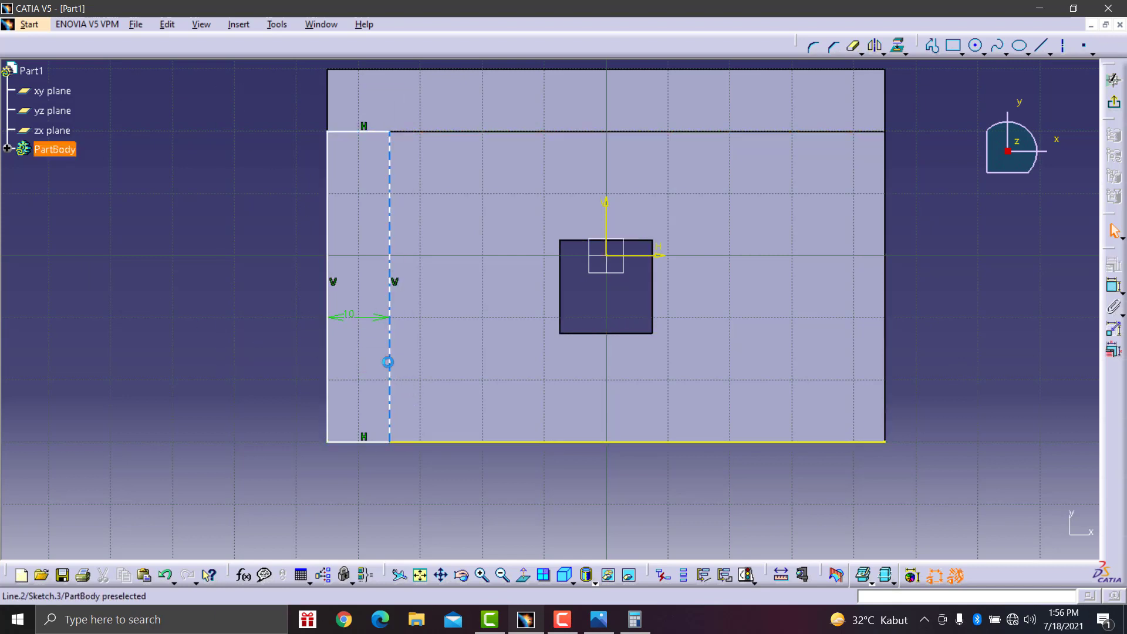
{"action": "left_click", "coordinate": [390, 364]}
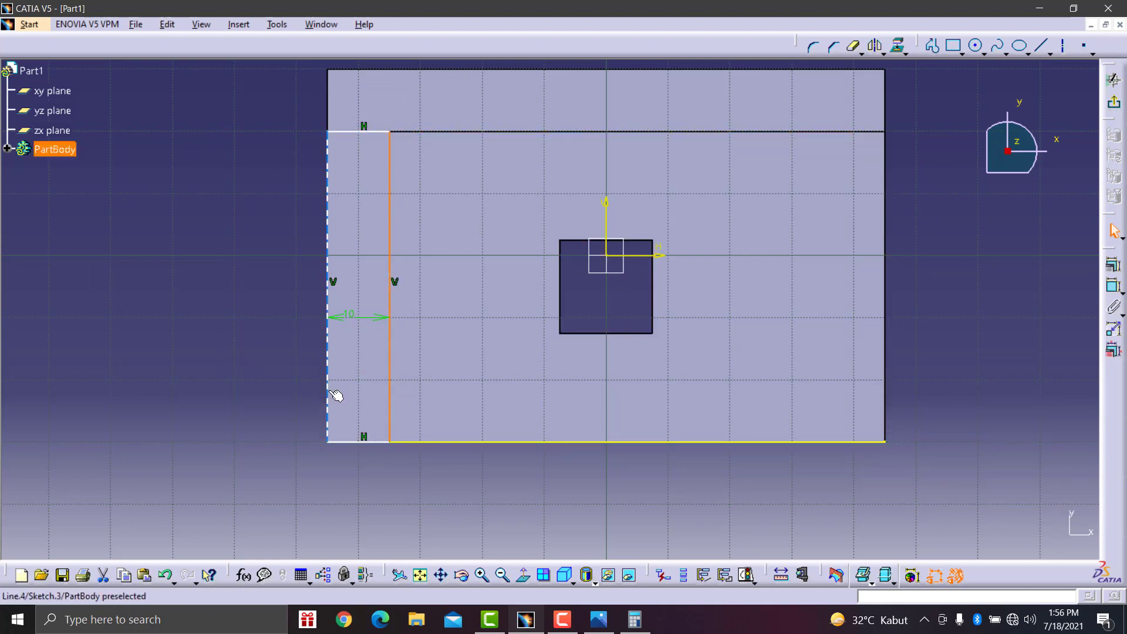
{"action": "left_click", "coordinate": [359, 131], "text": "ctrl"}
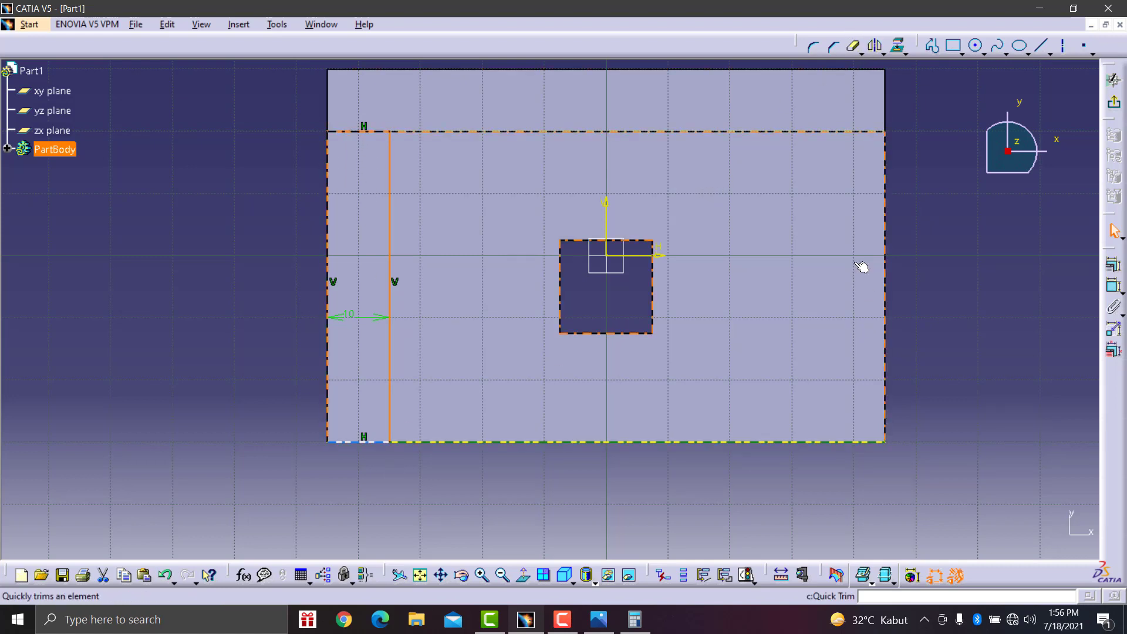
{"action": "left_click", "coordinate": [877, 47]}
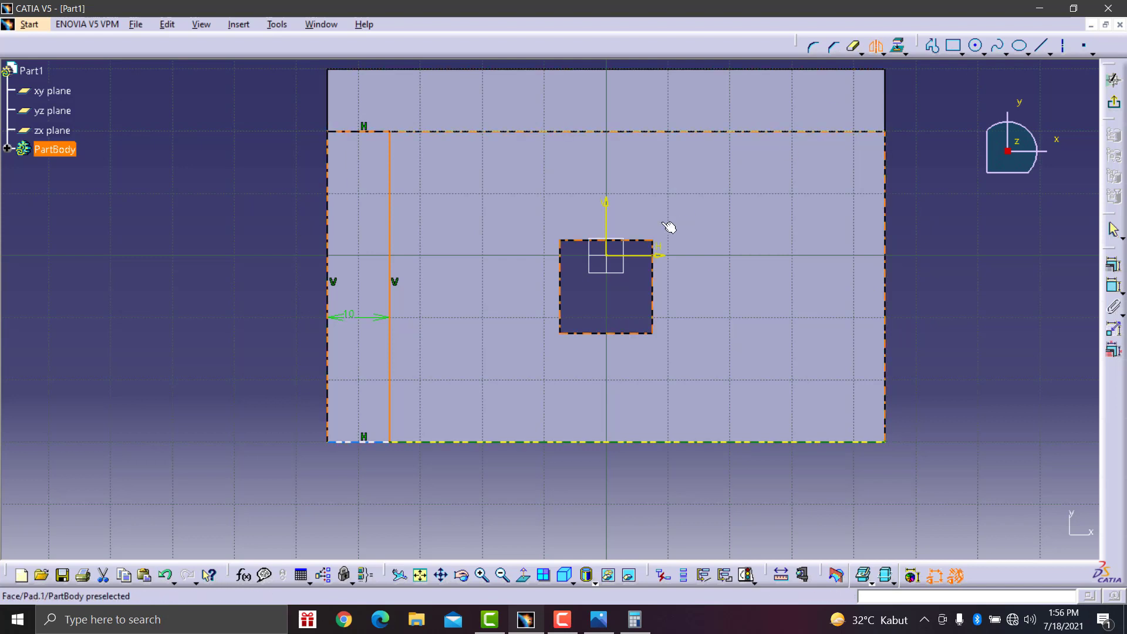
{"action": "left_click", "coordinate": [606, 214]}
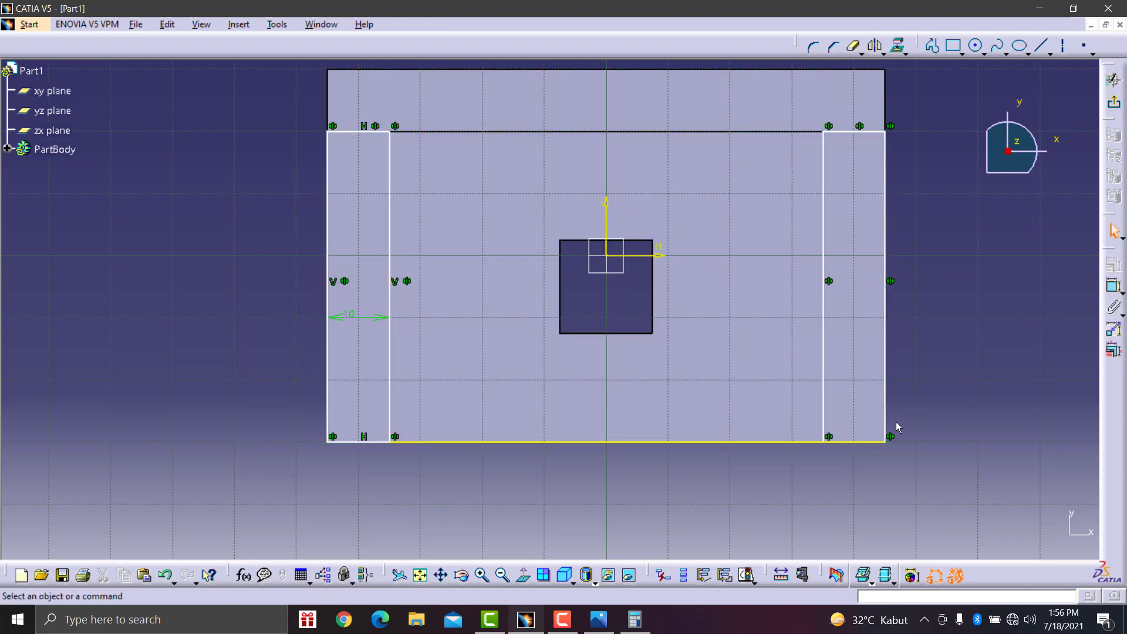
- Trim the middle of the bottom edge and draw a horizontal line across the plate
{"action": "left_click", "coordinate": [853, 47]}
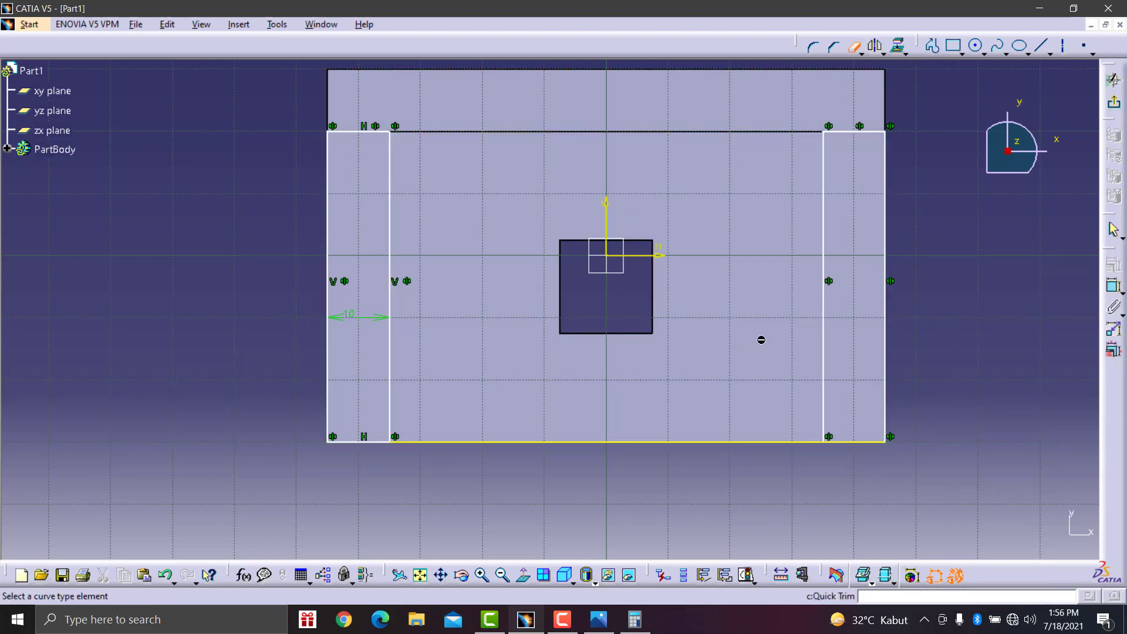
{"action": "left_click", "coordinate": [665, 444]}
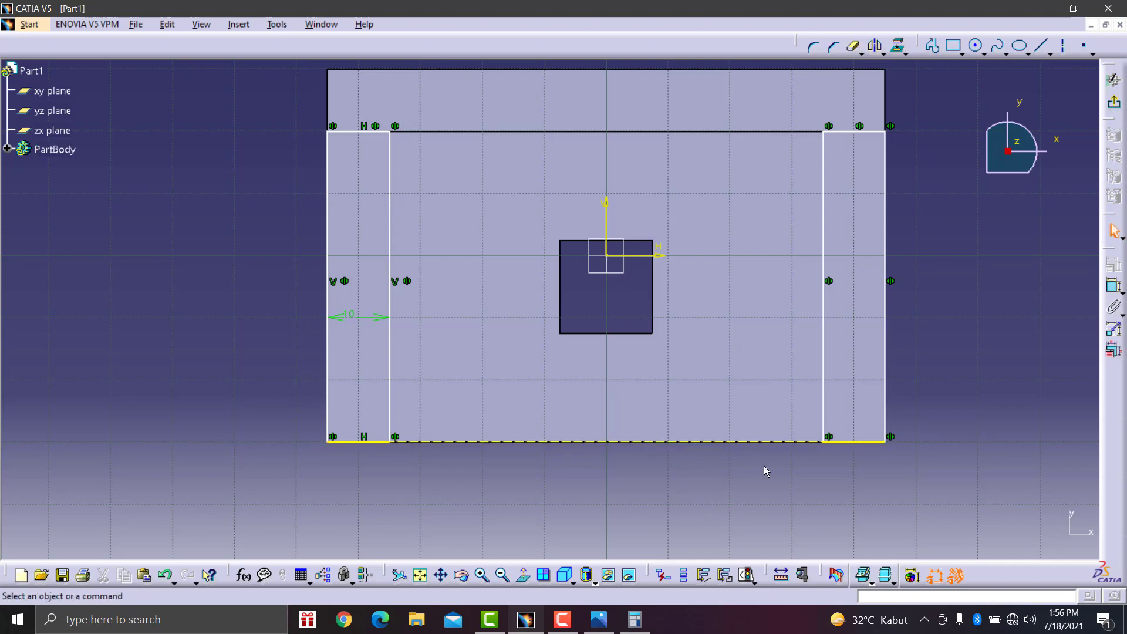
{"action": "left_click", "coordinate": [1043, 46]}
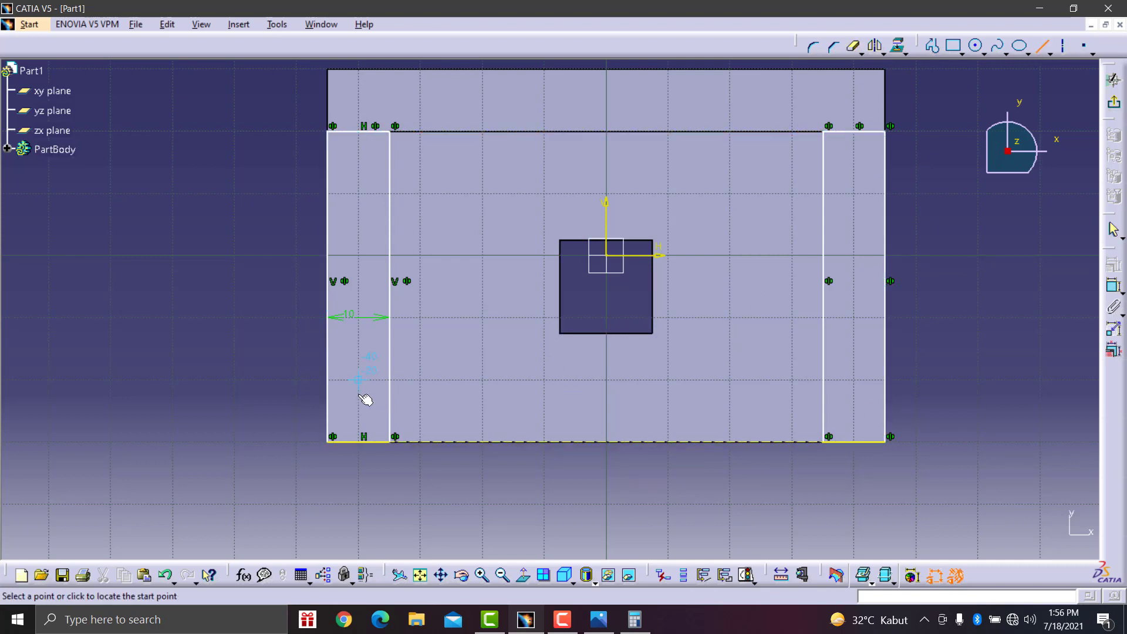
{"action": "left_click", "coordinate": [328, 381]}
{"action": "left_click", "coordinate": [887, 381]}
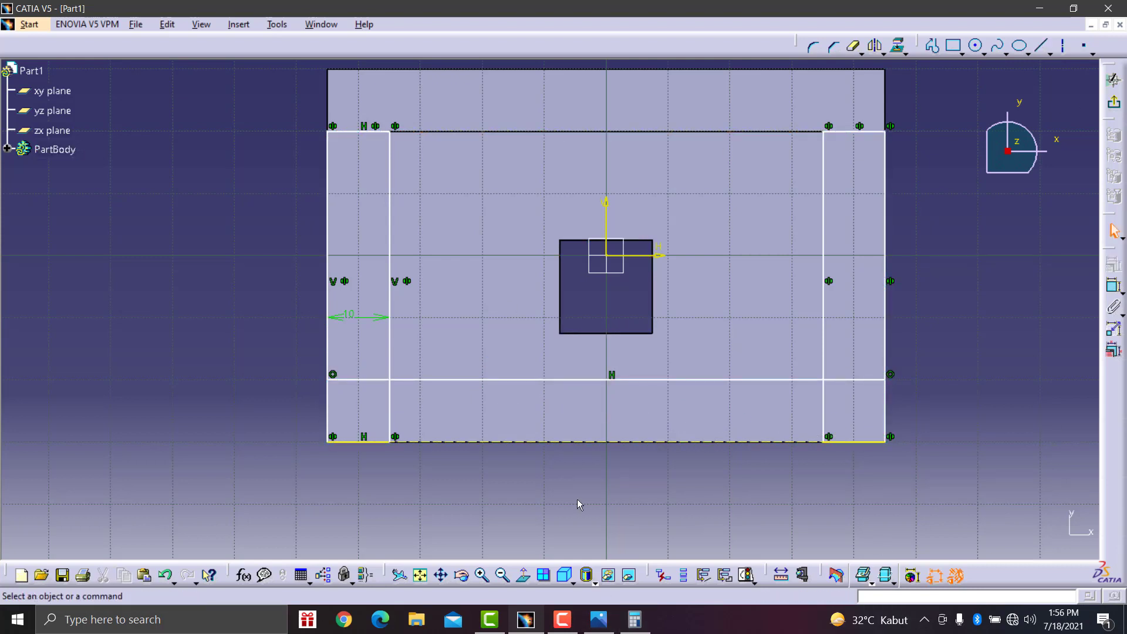
{"action": "left_click", "coordinate": [599, 619]}
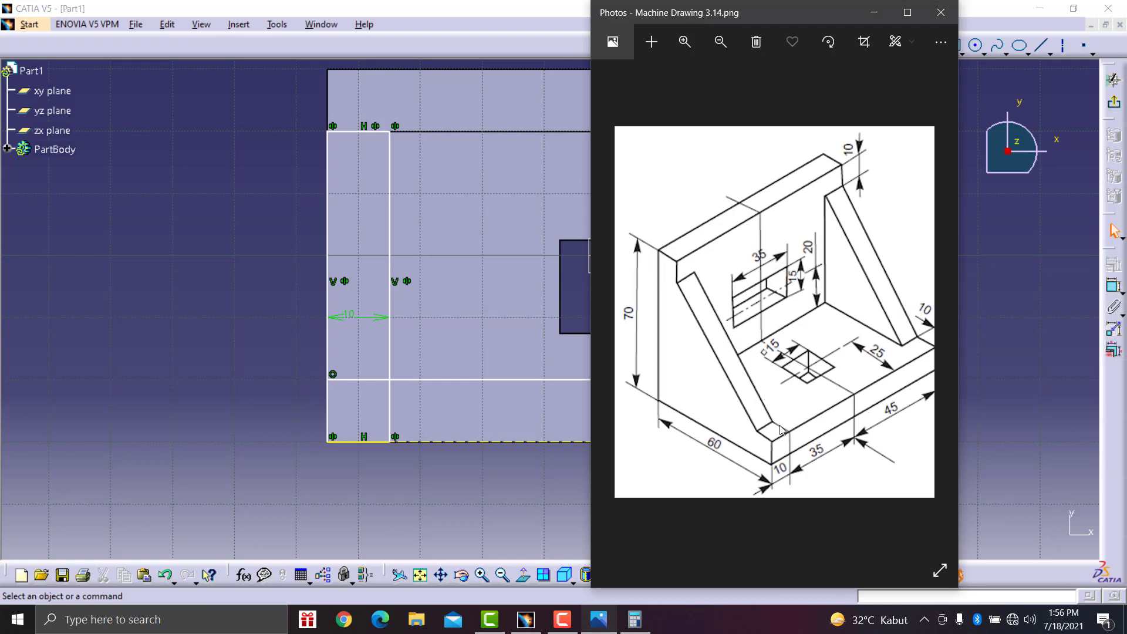
- Dimension the new horizontal line 10 mm above the plate's bottom edge
{"action": "scroll", "coordinate": [914, 339], "scroll_direction": "down", "scroll_amount": 1}
{"action": "left_click", "coordinate": [455, 545]}
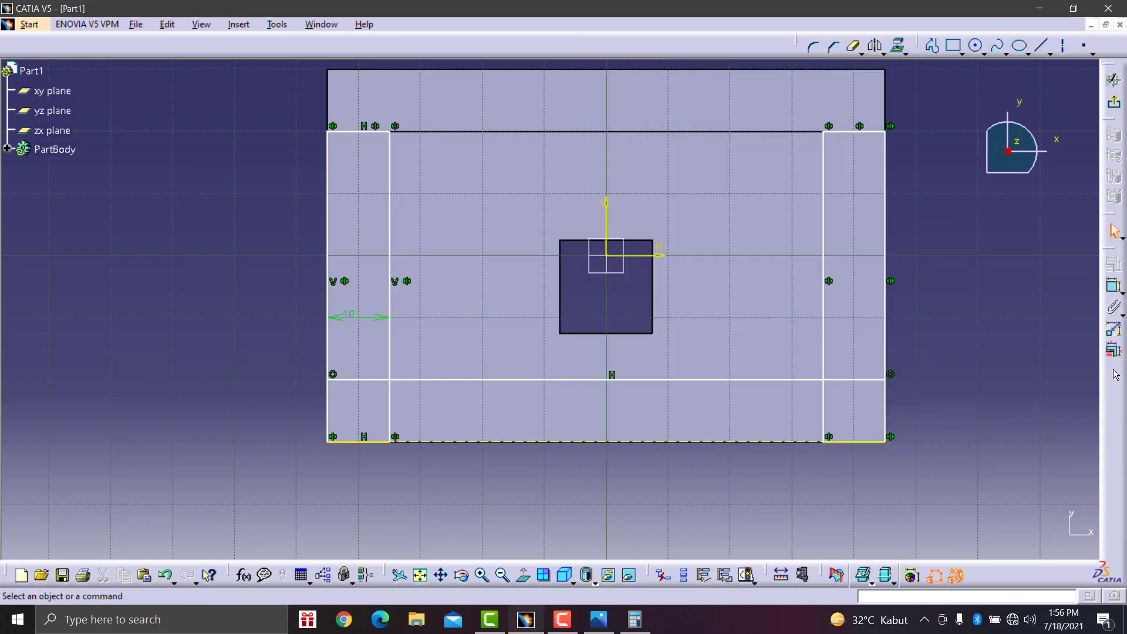
{"action": "left_click", "coordinate": [1113, 286]}
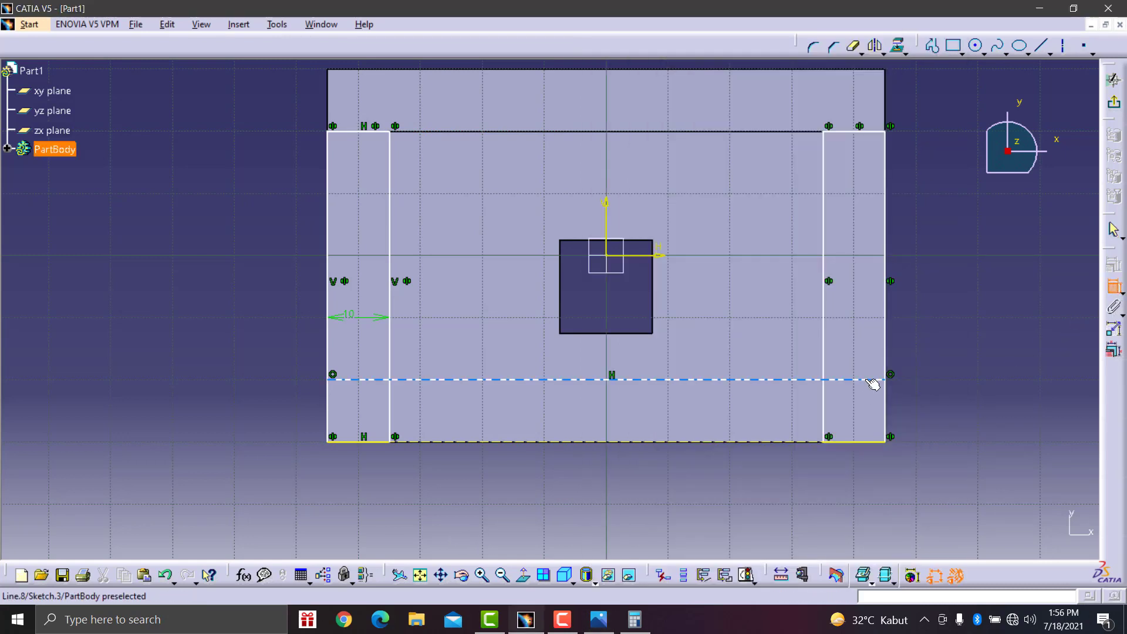
{"action": "left_click", "coordinate": [872, 380]}
{"action": "left_click", "coordinate": [864, 439]}
{"action": "left_click", "coordinate": [957, 405]}
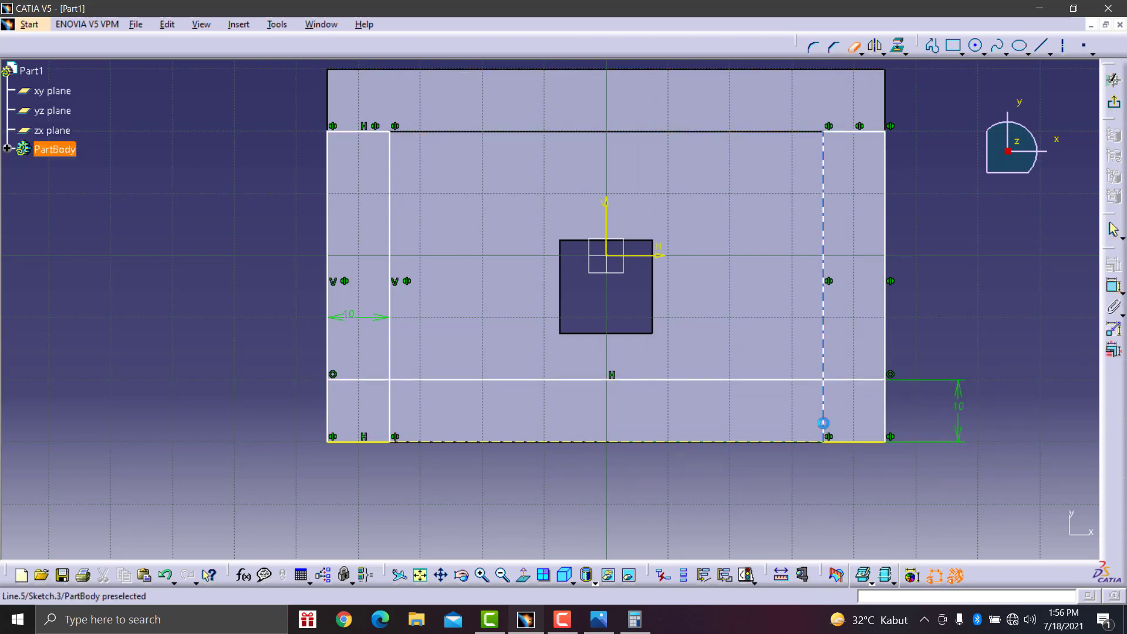
- Trim the right strip's lines below the cross line and the bottom edge segments
{"action": "left_click", "coordinate": [829, 414]}
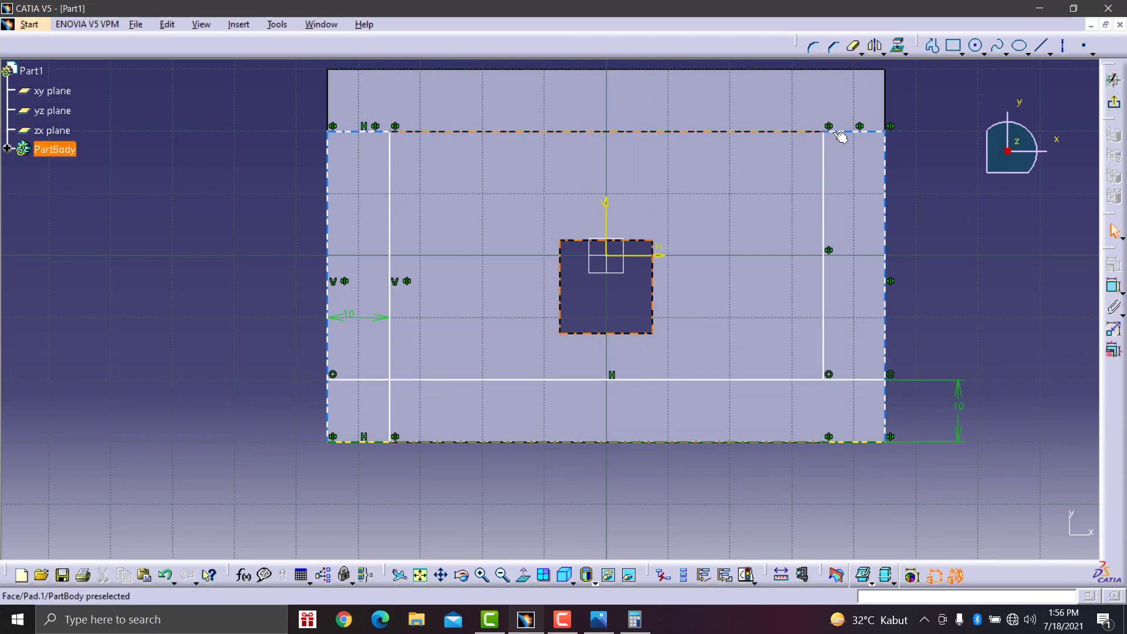
{"action": "left_click", "coordinate": [853, 48]}
{"action": "left_click", "coordinate": [887, 399]}
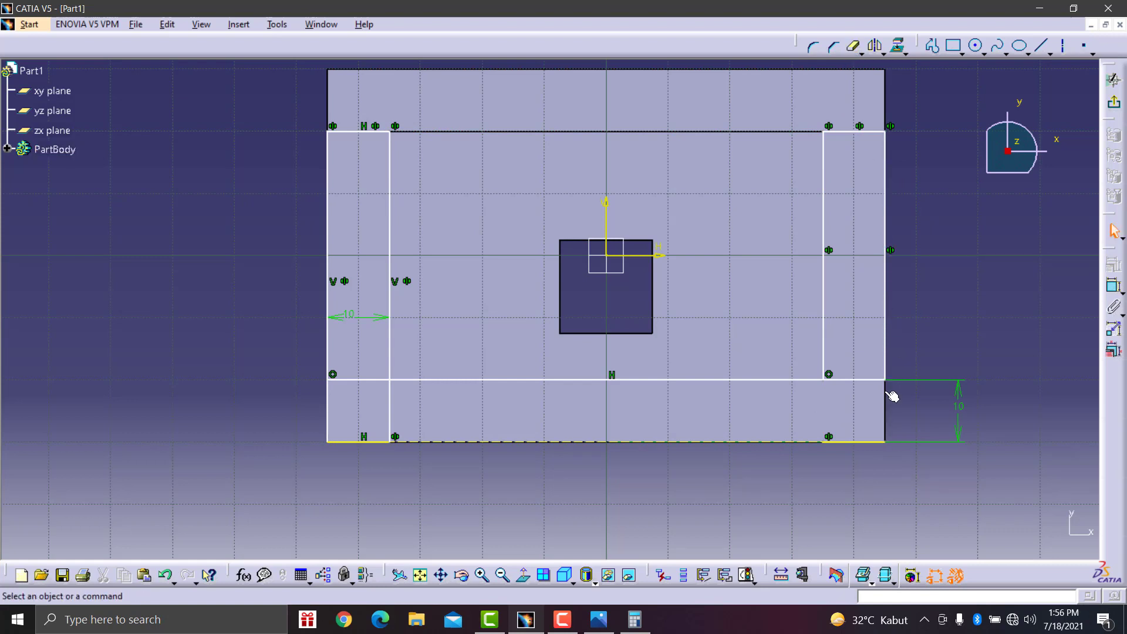
{"action": "left_click", "coordinate": [854, 49]}
{"action": "left_click", "coordinate": [852, 441]}
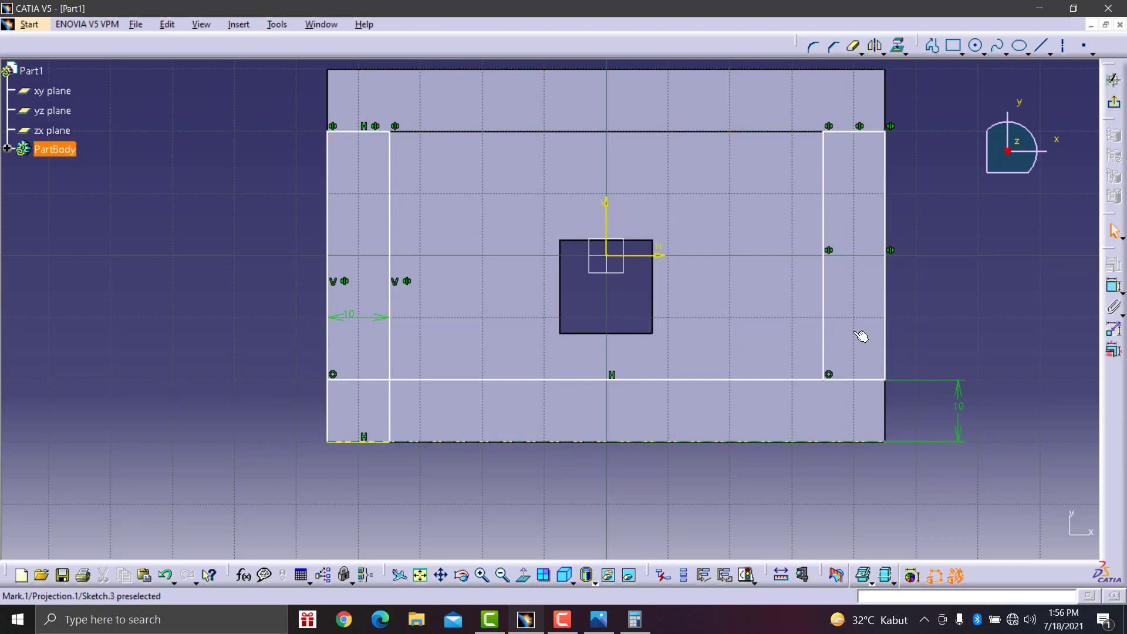
{"action": "left_click", "coordinate": [854, 48]}
{"action": "left_click", "coordinate": [404, 401]}
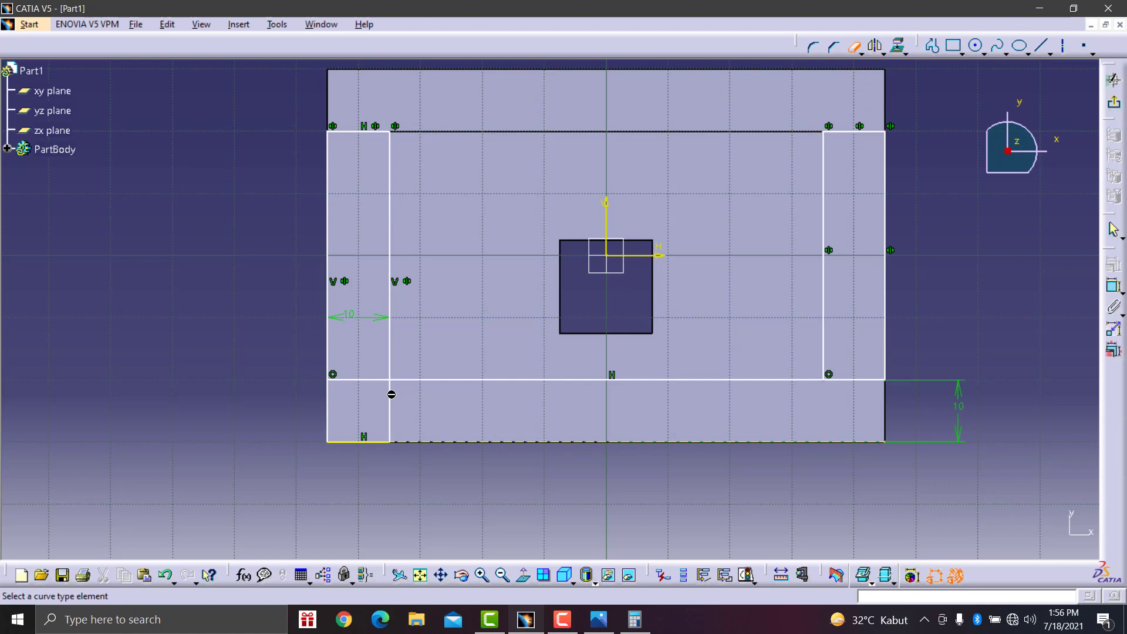
{"action": "left_click", "coordinate": [423, 384]}
{"action": "left_click", "coordinate": [833, 45]}
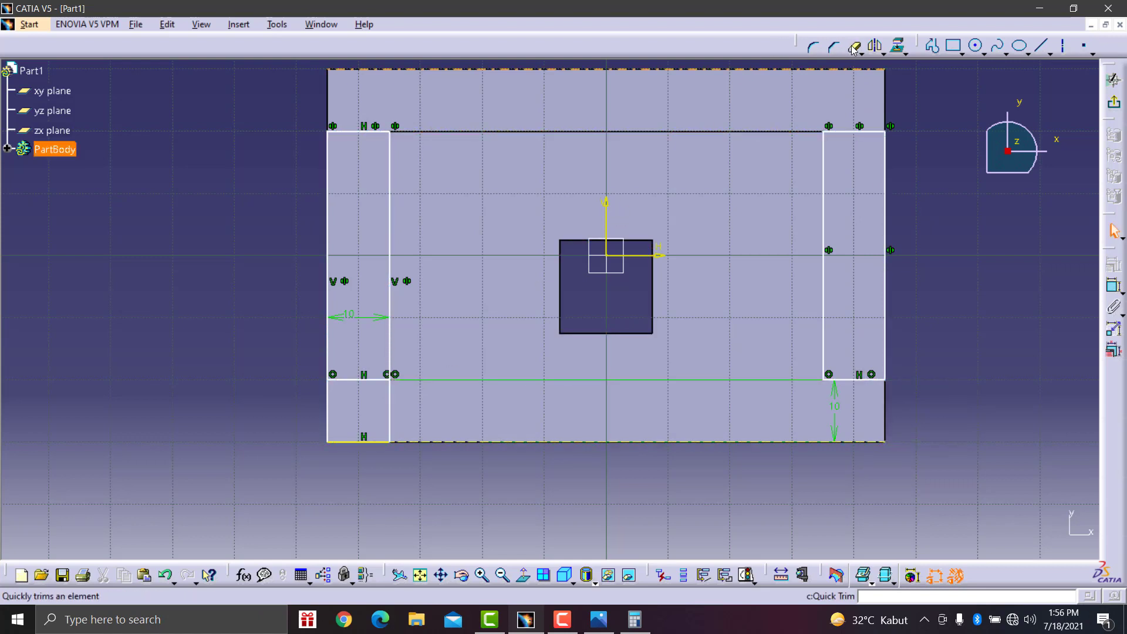
- Trim the left strip's lower vertical segments below the cross line
{"action": "left_click", "coordinate": [390, 412]}
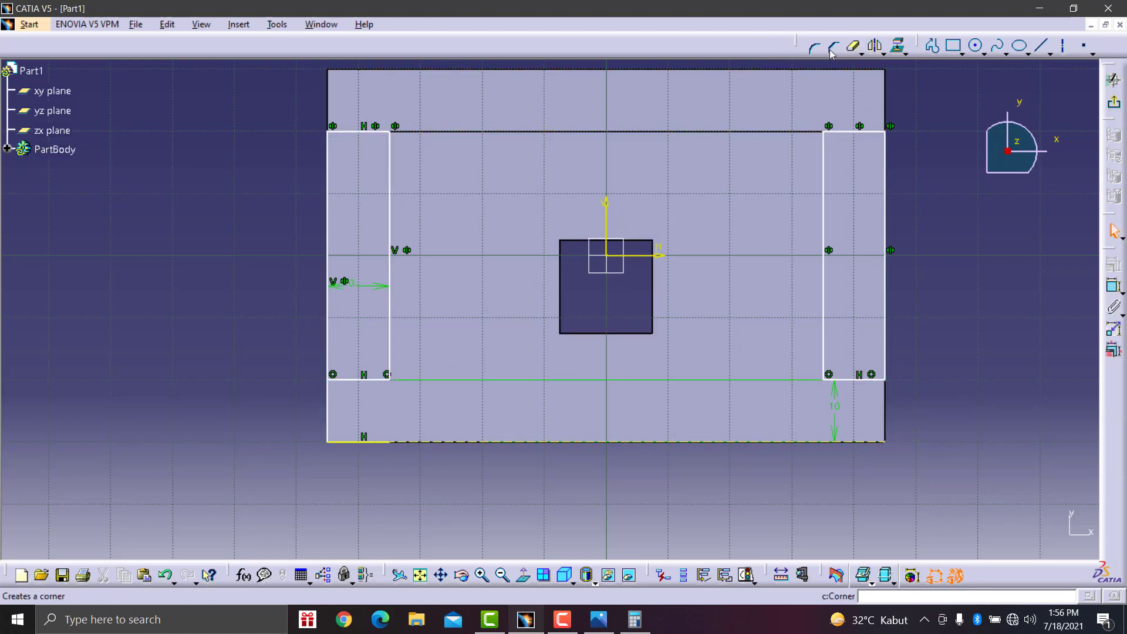
{"action": "left_click", "coordinate": [854, 47]}
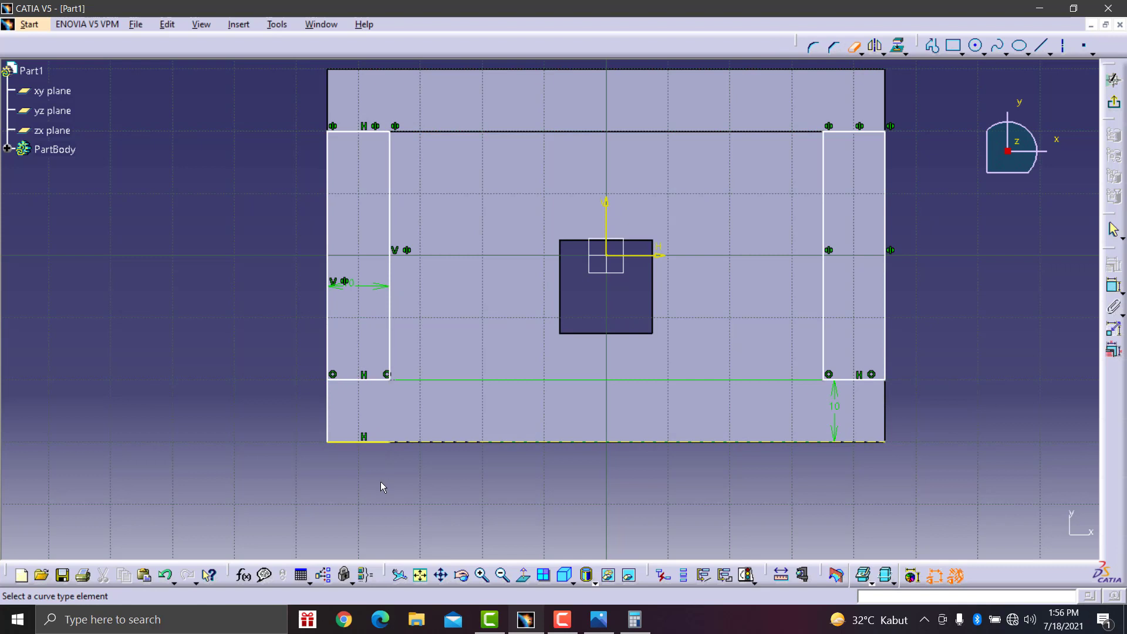
{"action": "key", "text": "Escape"}
{"action": "left_click", "coordinate": [328, 413]}
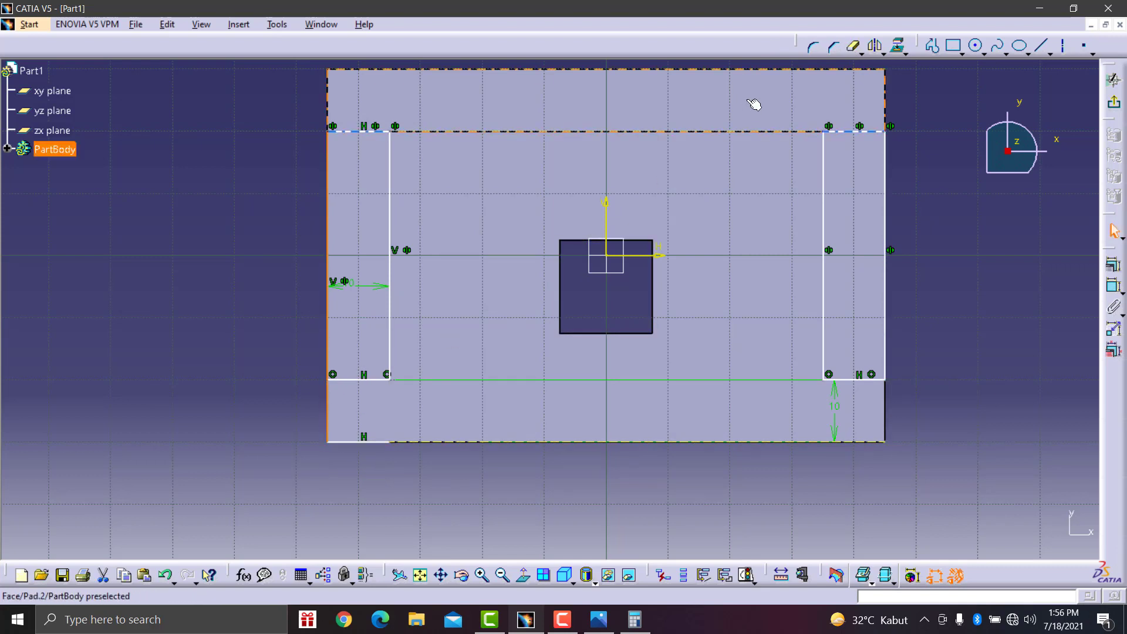
{"action": "left_click", "coordinate": [874, 46]}
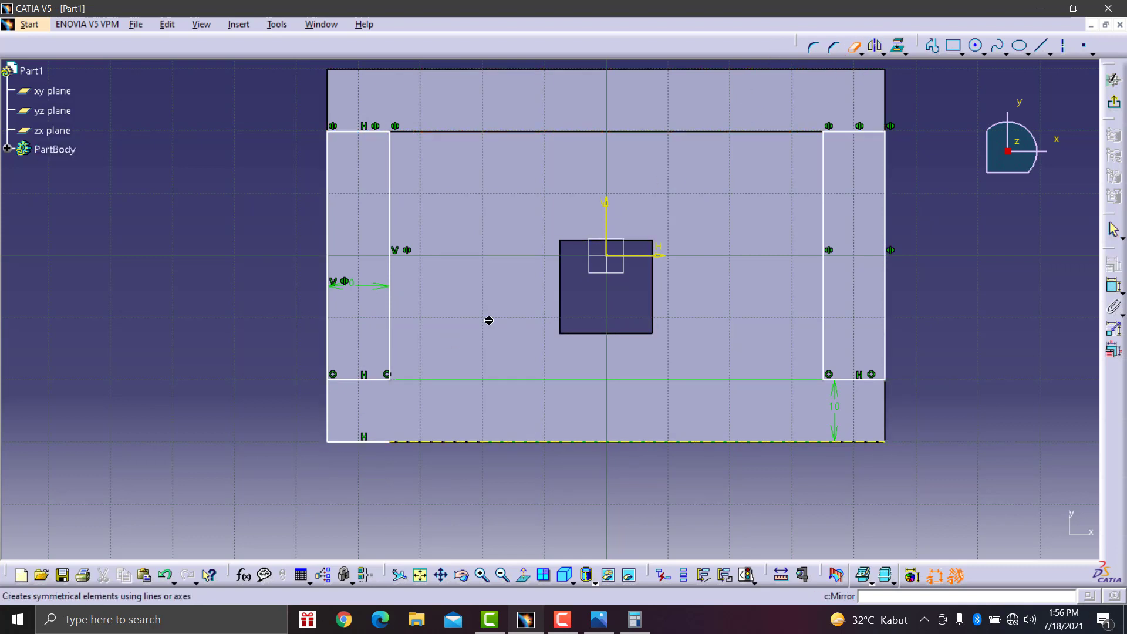
{"action": "left_click", "coordinate": [327, 405]}
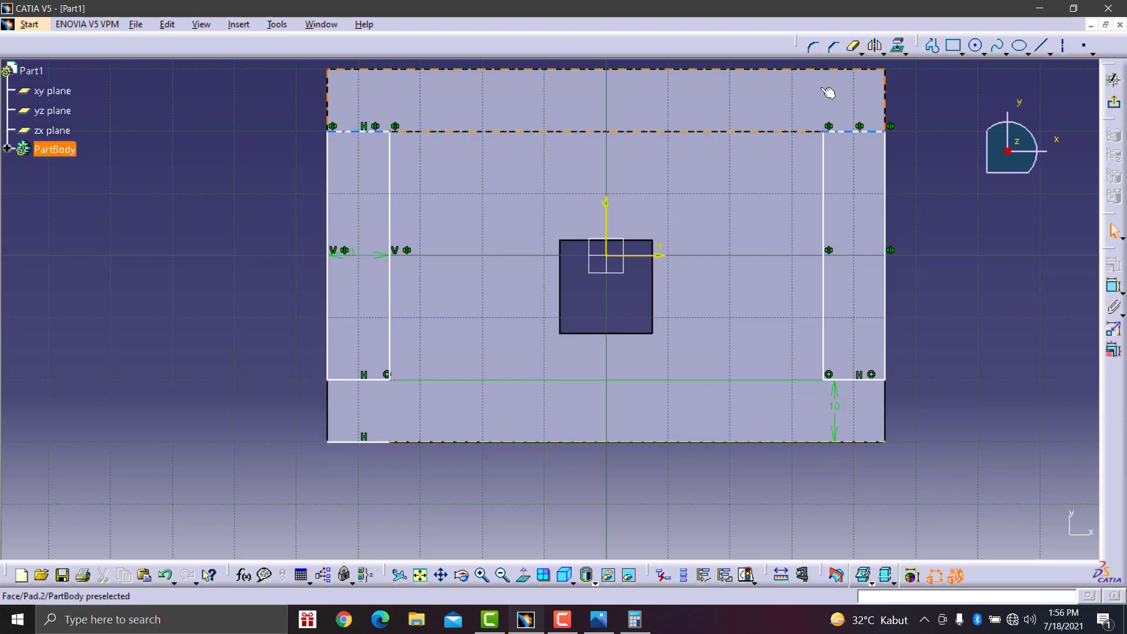
{"action": "left_click", "coordinate": [856, 52]}
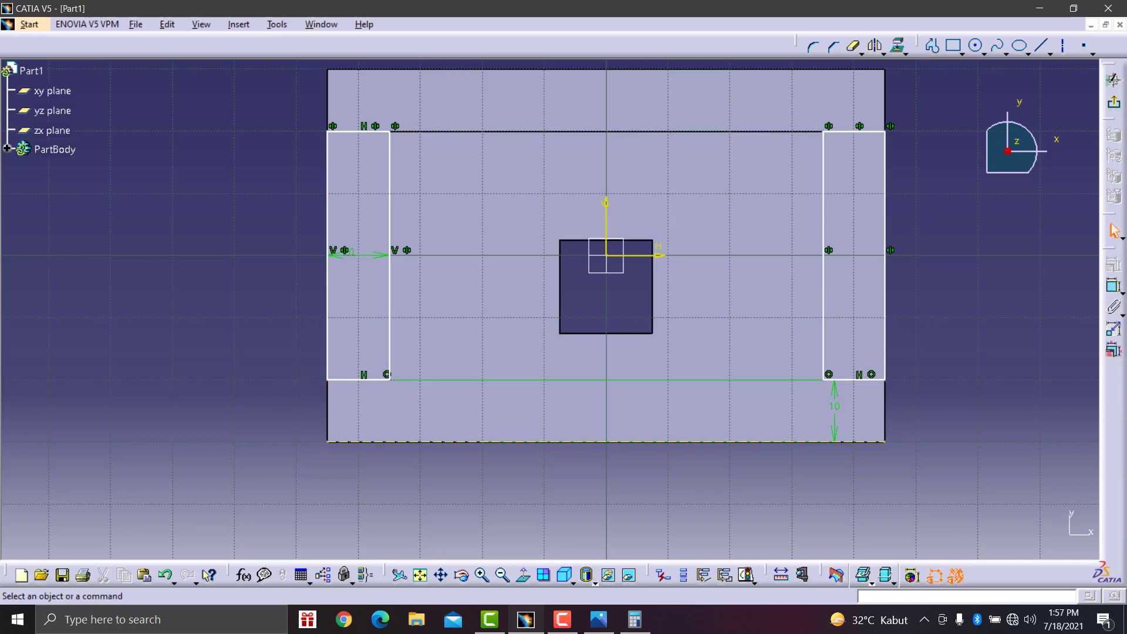
- Pad the side-strip sketch 50 mm upward into walls, checking the reference drawing
{"action": "left_click", "coordinate": [1112, 79]}
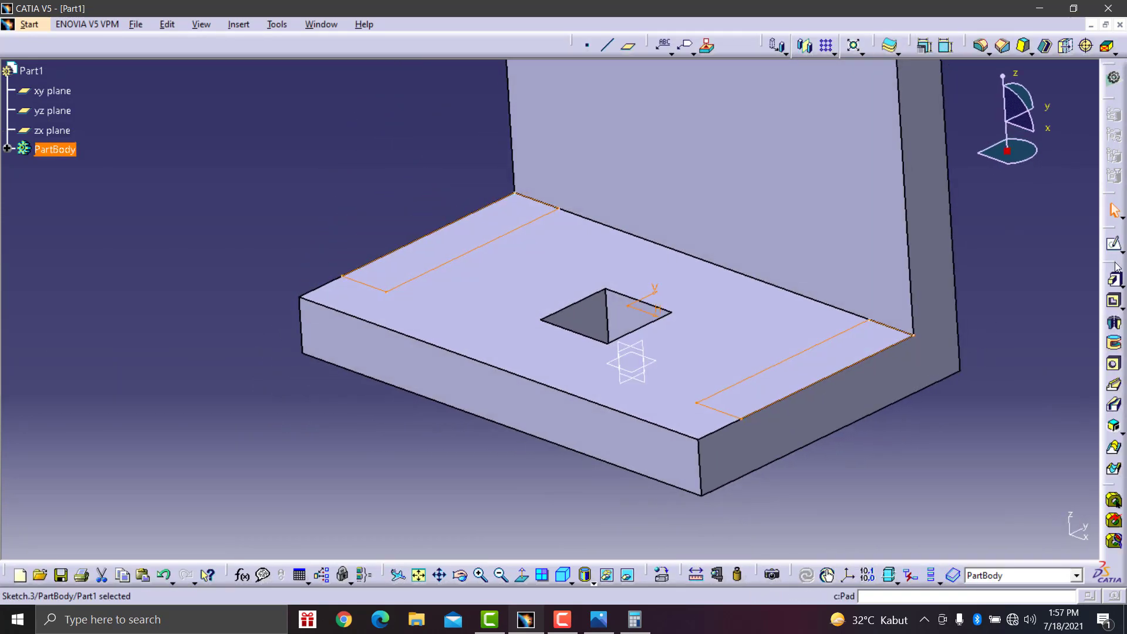
{"action": "left_click", "coordinate": [1115, 279]}
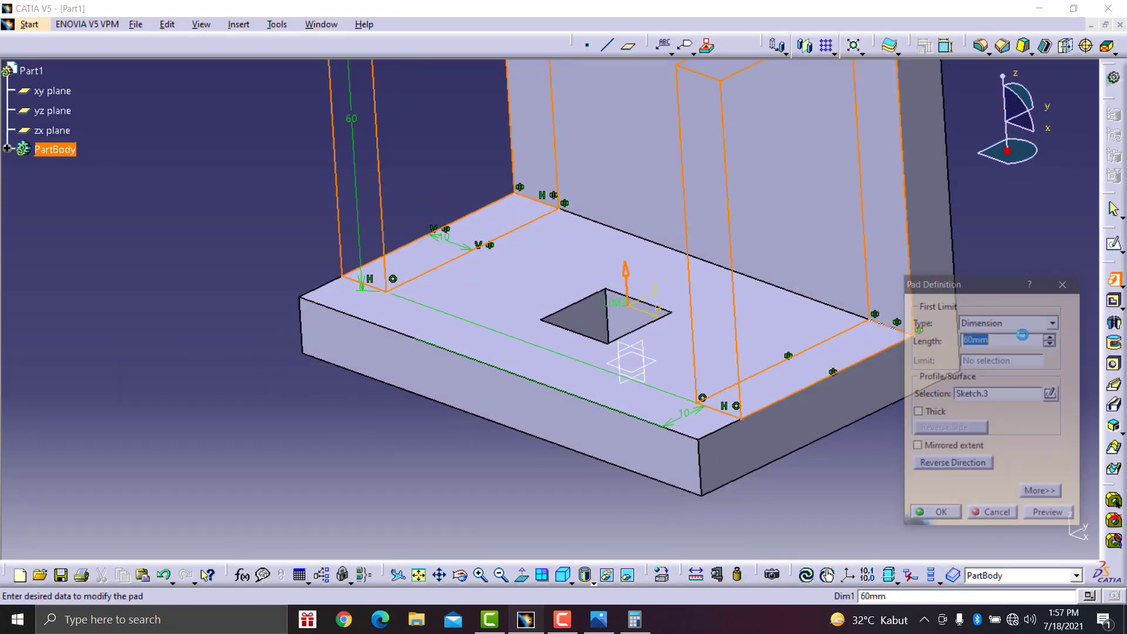
{"action": "left_click", "coordinate": [598, 620]}
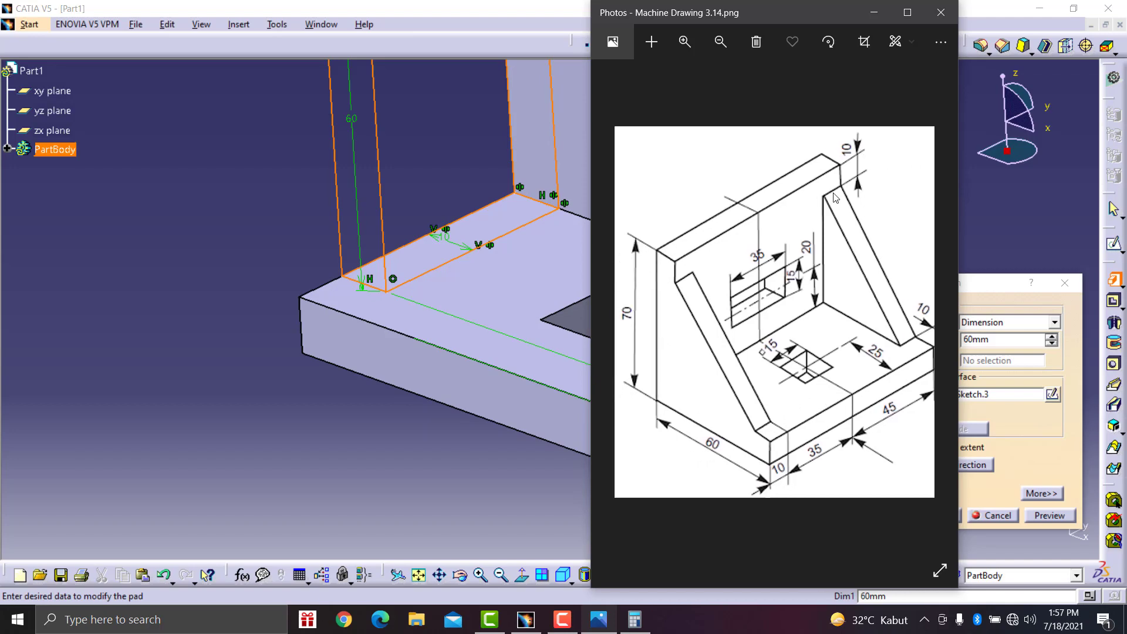
{"action": "left_click", "coordinate": [874, 12]}
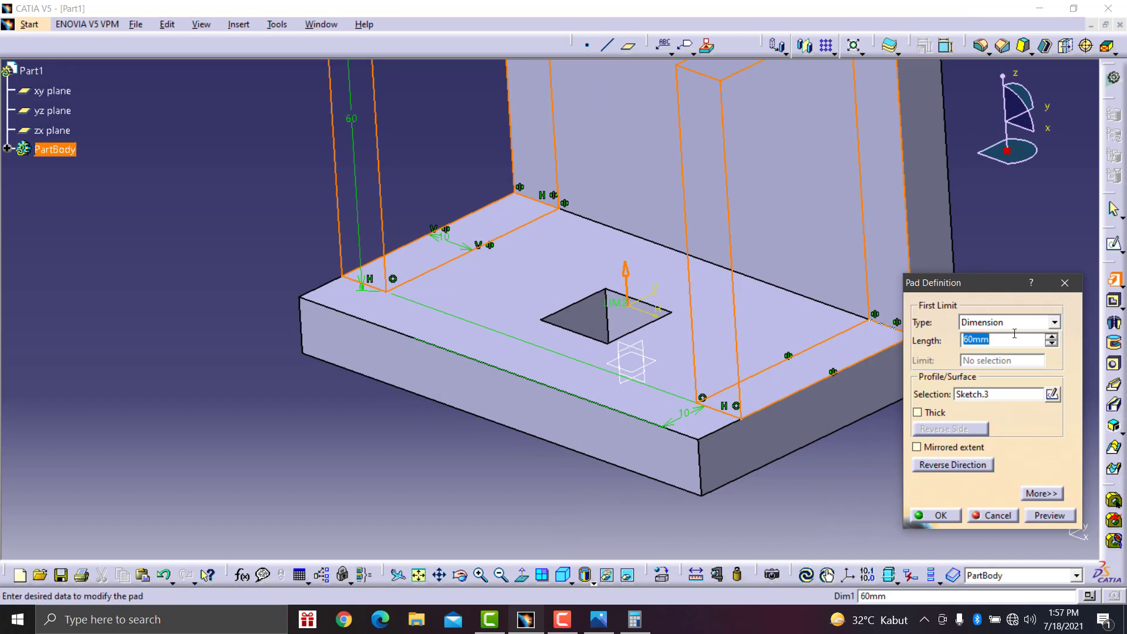
{"action": "type", "text": "5"}
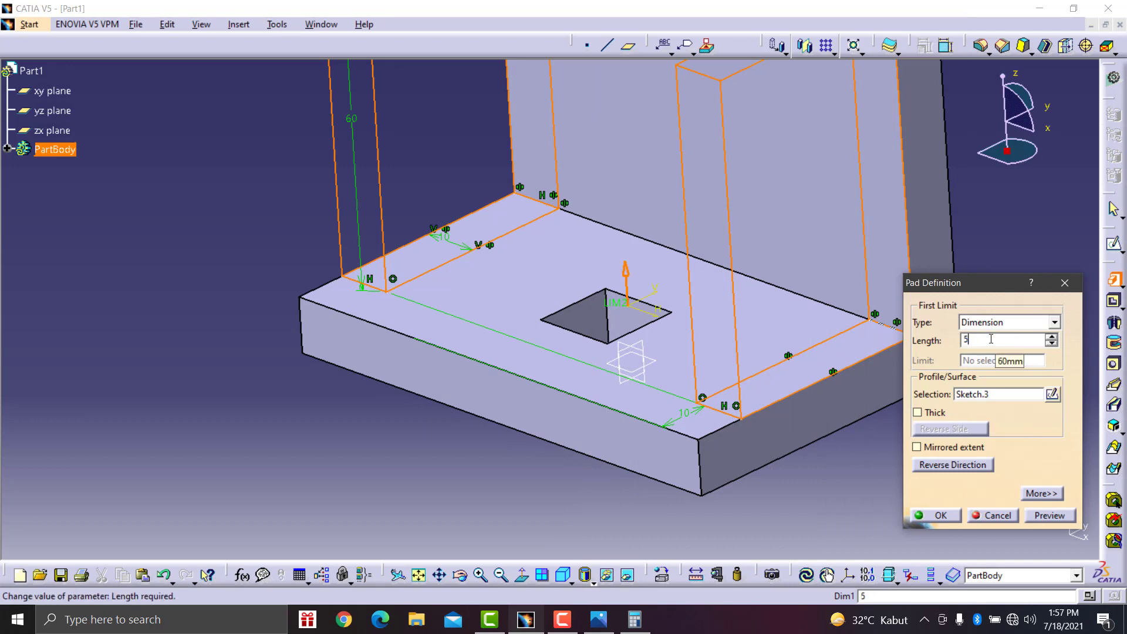
{"action": "type", "text": "0"}
{"action": "left_click", "coordinate": [946, 516]}
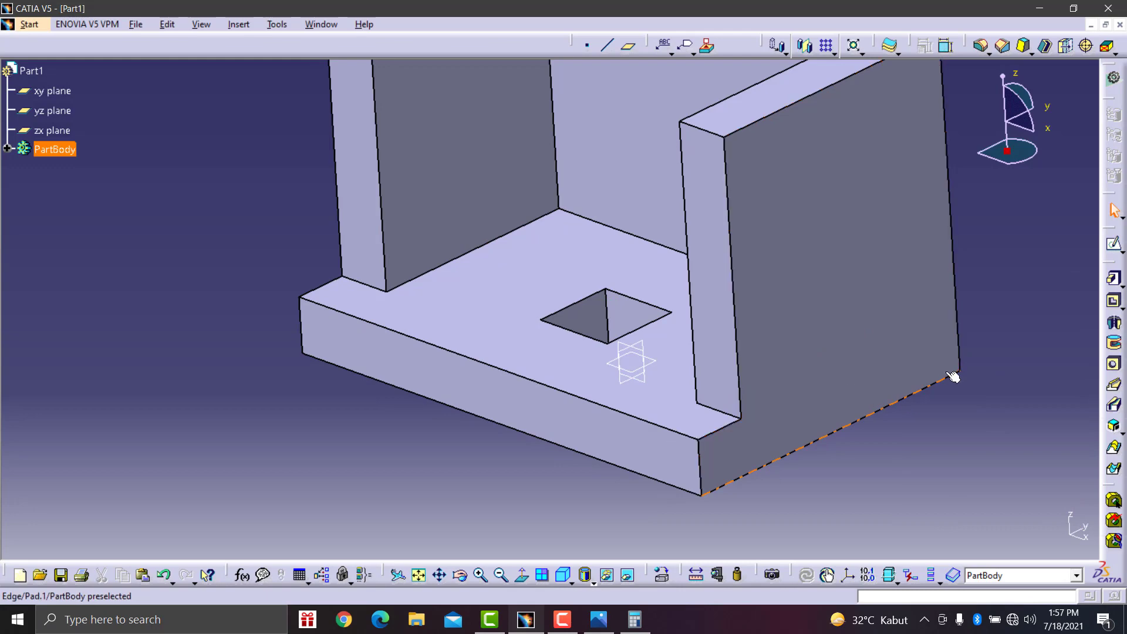
{"action": "middle_click_drag", "start_coordinate": [868, 397], "coordinate": [755, 434]}
- Start a sketch on the right wall's outer face and project its top and left edges
{"action": "left_click", "coordinate": [599, 619]}
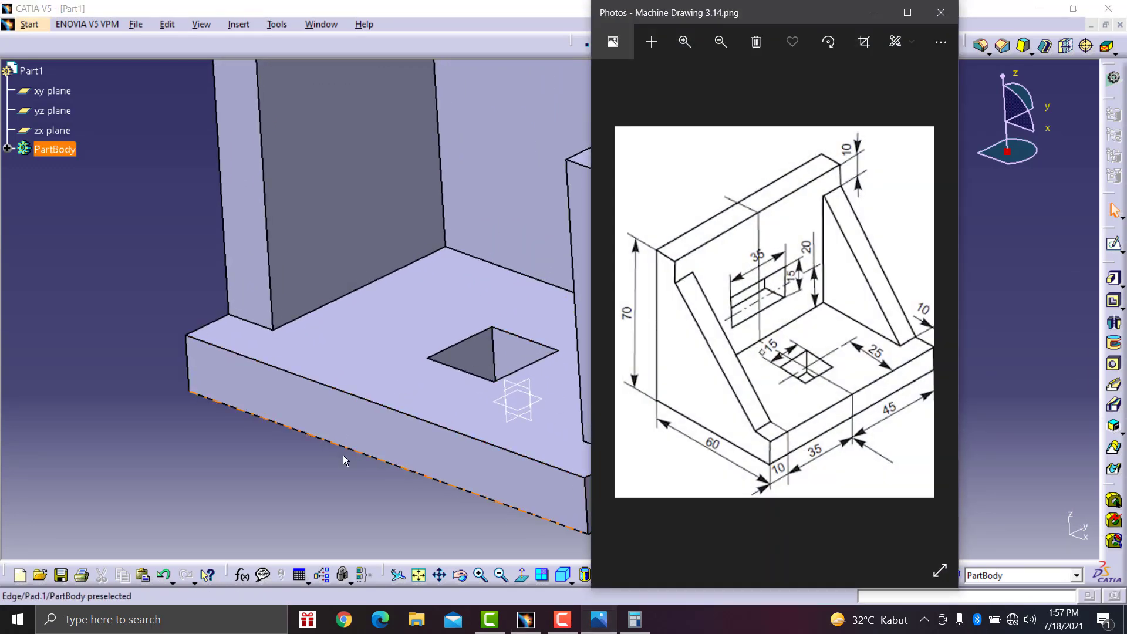
{"action": "left_click", "coordinate": [348, 482]}
{"action": "left_click", "coordinate": [706, 242]}
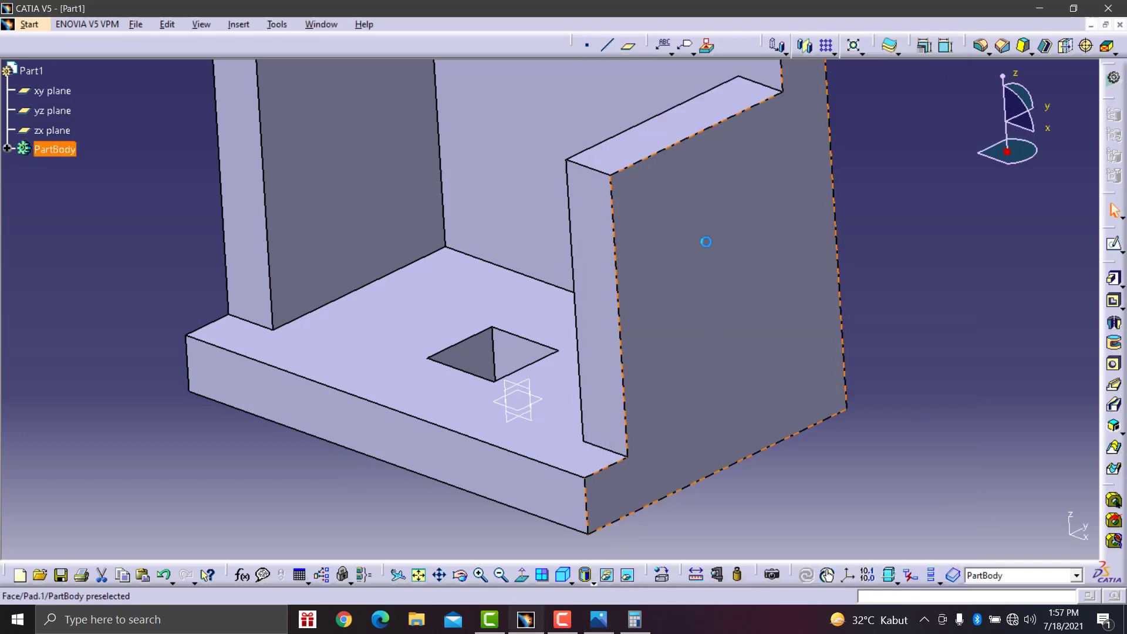
{"action": "left_click", "coordinate": [1113, 243]}
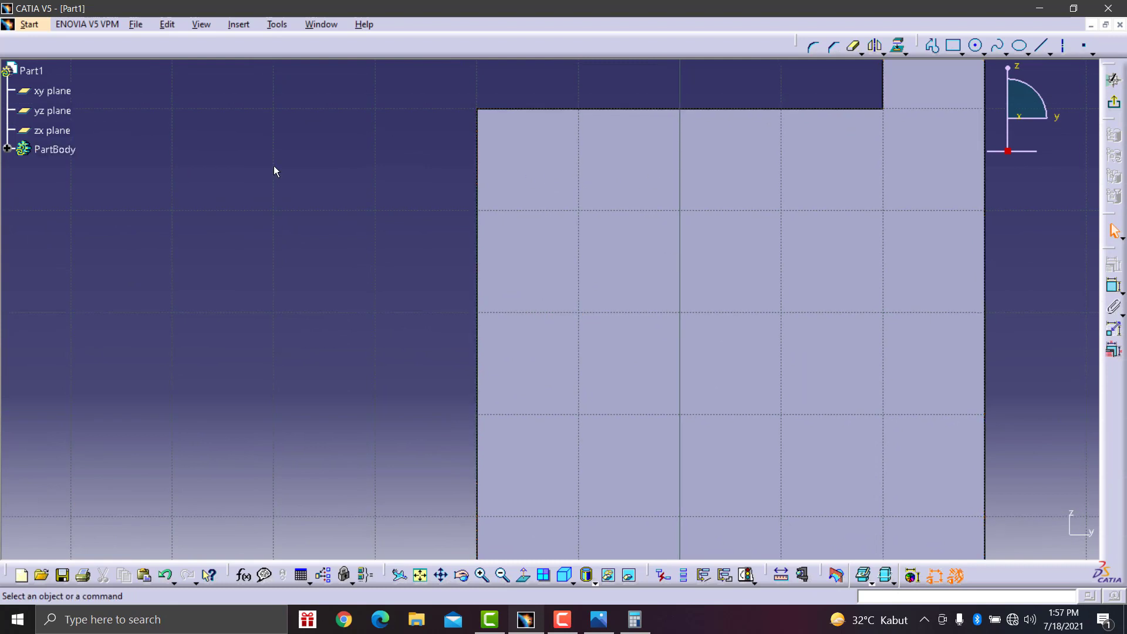
{"action": "left_click", "coordinate": [596, 109]}
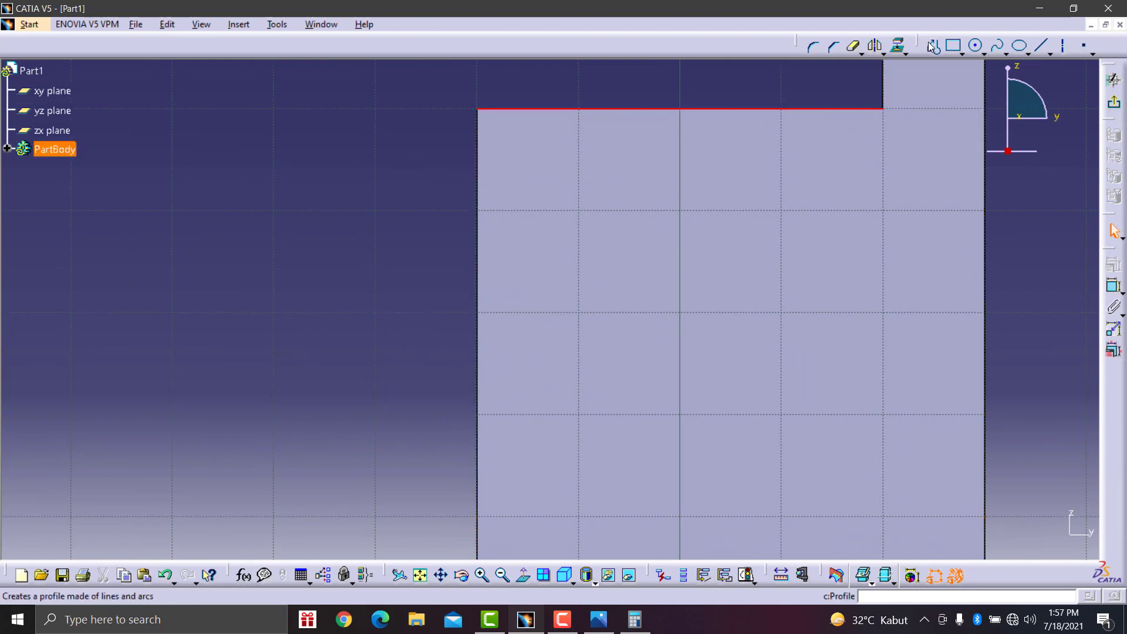
{"action": "left_click", "coordinate": [896, 45]}
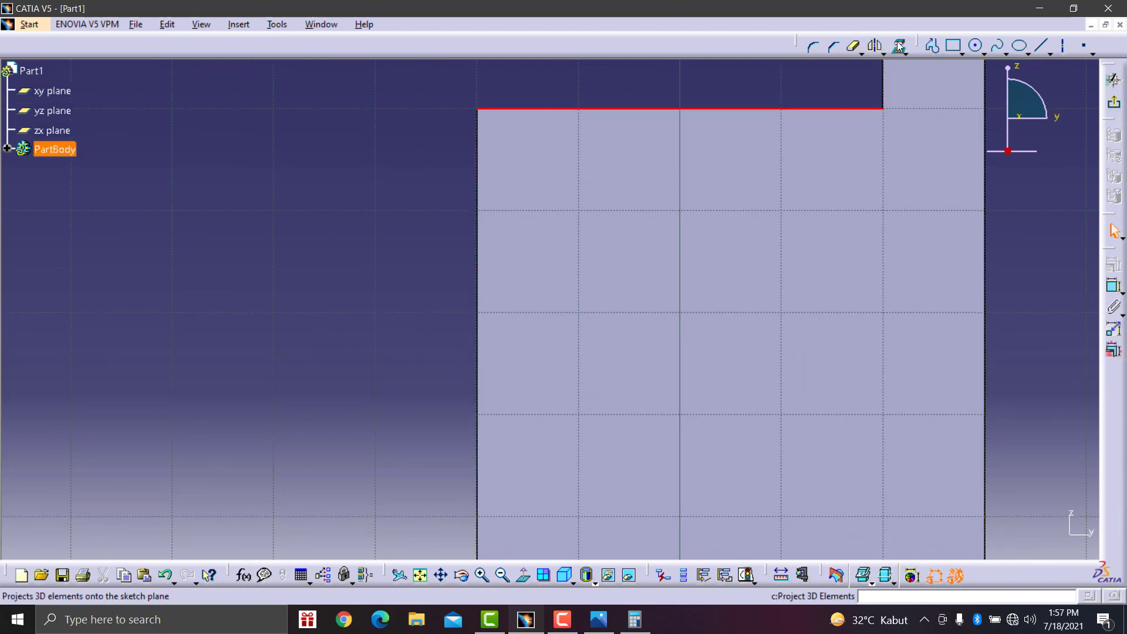
{"action": "left_click", "coordinate": [482, 210]}
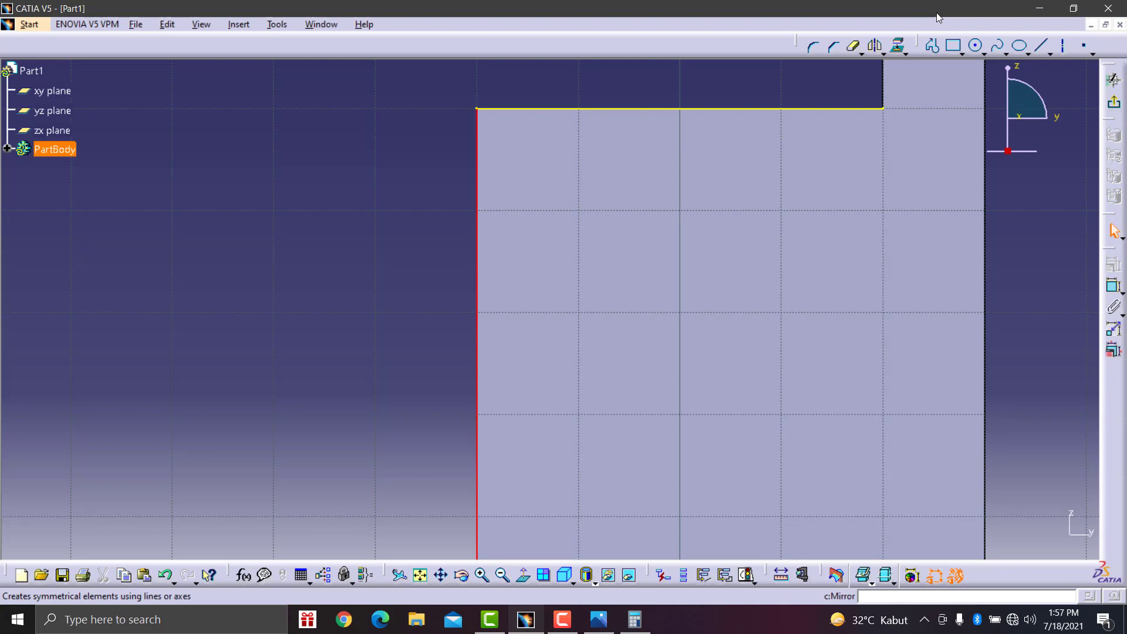
{"action": "left_click", "coordinate": [897, 46]}
- Draw a diagonal line from the face's bottom to its top corner beside the back wall
{"action": "middle_click_drag", "start_coordinate": [752, 236], "coordinate": [737, 88]}
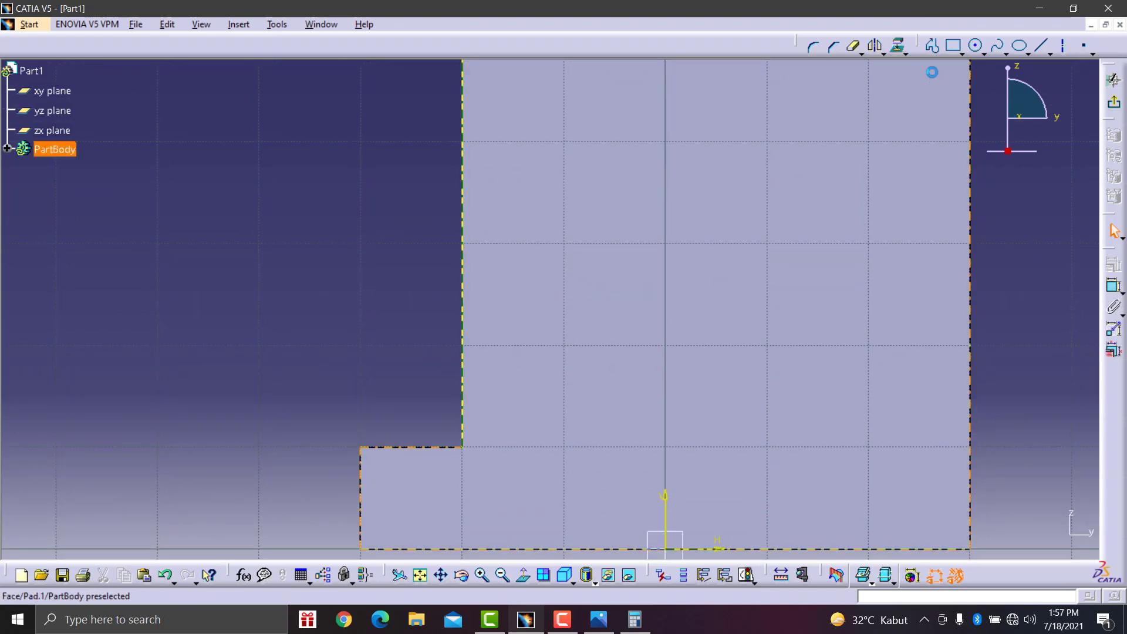
{"action": "left_click", "coordinate": [1041, 45]}
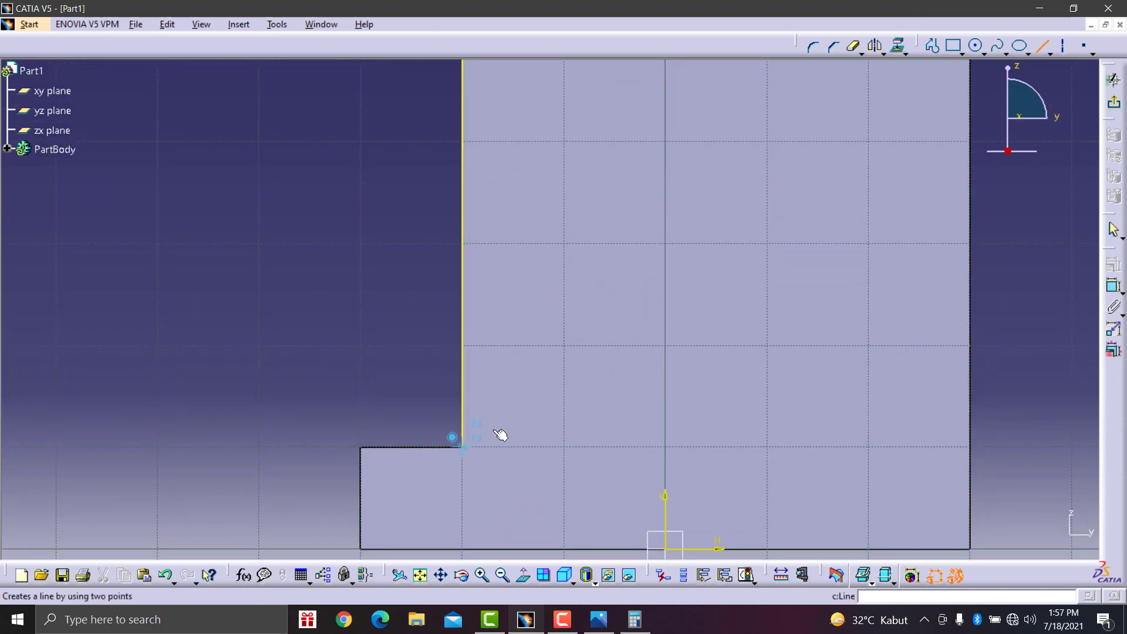
{"action": "left_click", "coordinate": [462, 447]}
{"action": "middle_click_drag", "start_coordinate": [651, 172], "coordinate": [629, 378]}
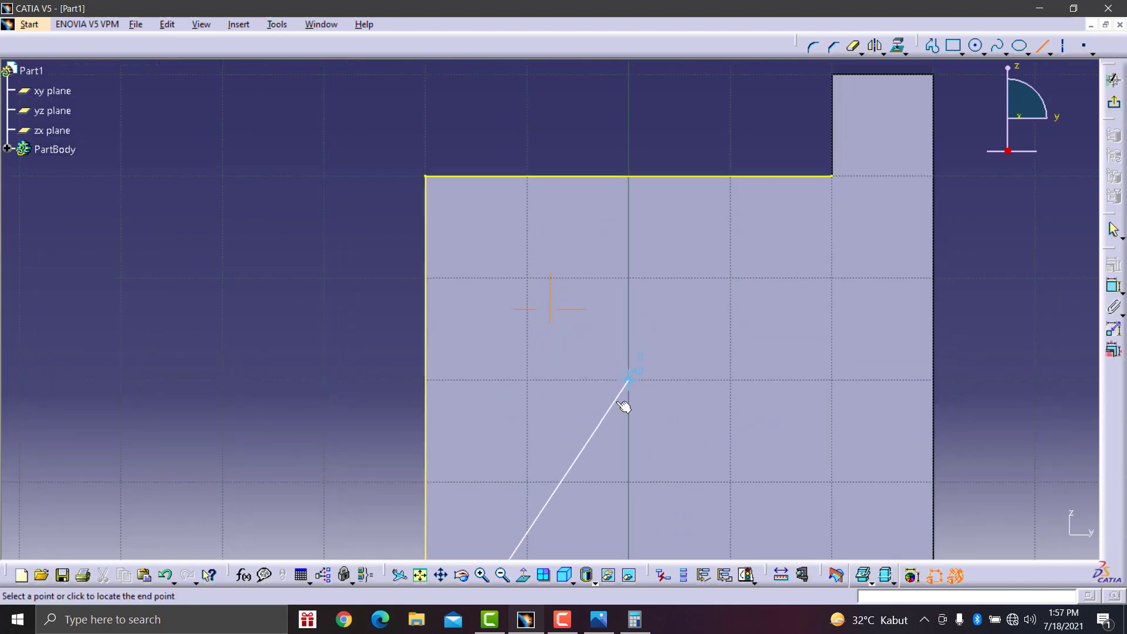
{"action": "left_click", "coordinate": [824, 177]}
{"action": "left_click", "coordinate": [730, 140]}
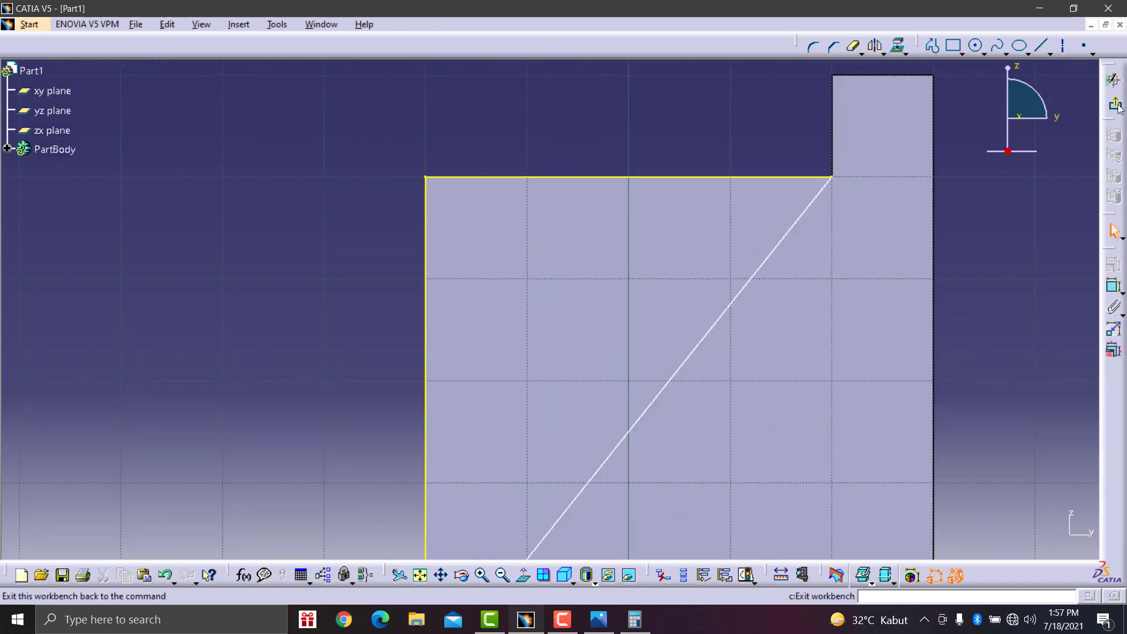
{"action": "left_click", "coordinate": [1114, 80]}
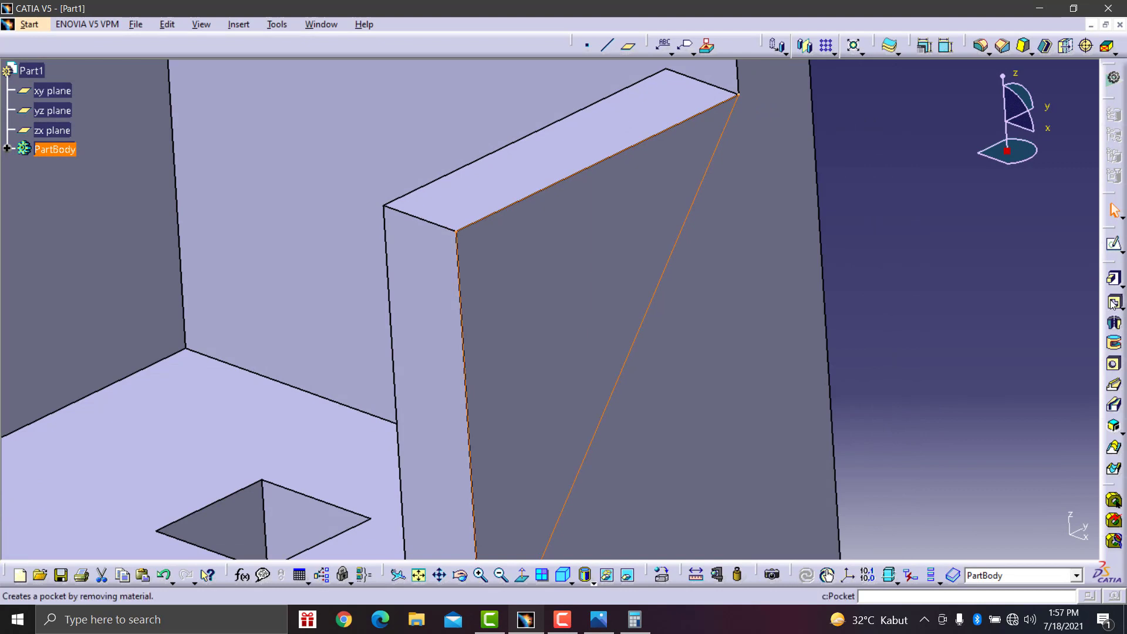
- Pocket the diagonal-line sketch 100 mm deep, keeping the cut on the wall side
{"action": "left_click", "coordinate": [1112, 303]}
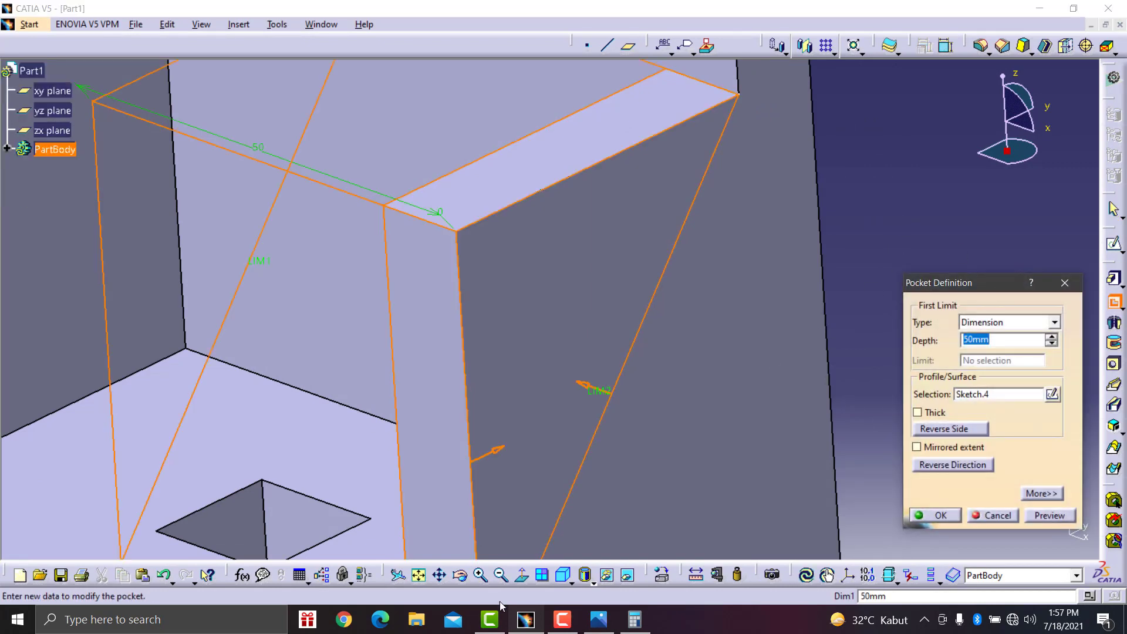
{"action": "left_click", "coordinate": [502, 575]}
{"action": "left_click", "coordinate": [504, 580]}
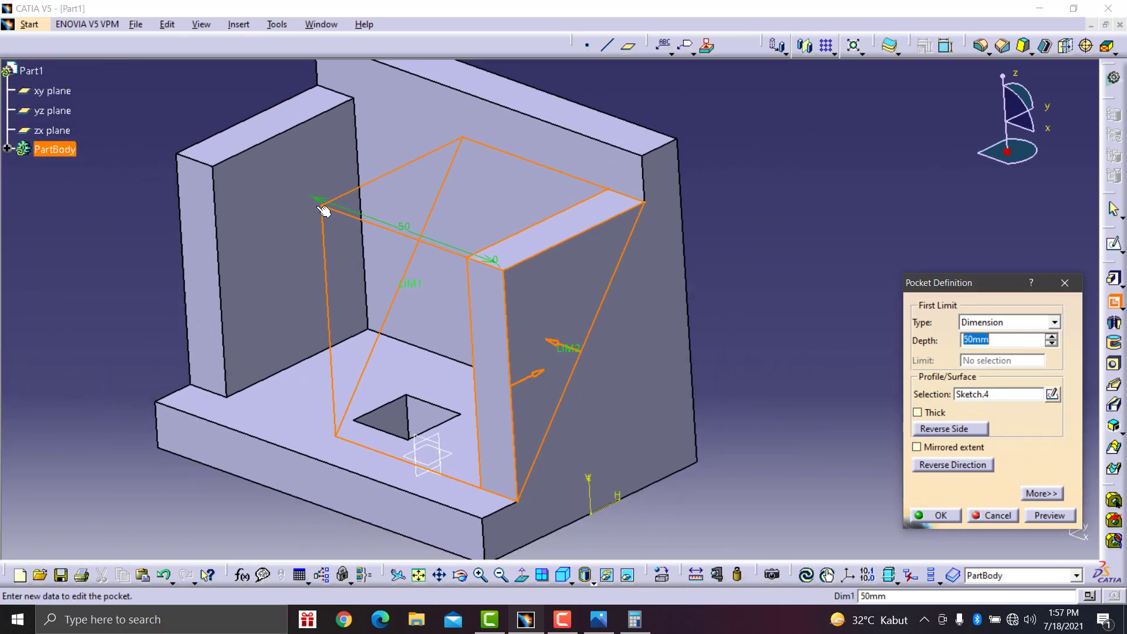
{"action": "left_click_drag", "start_coordinate": [318, 207], "coordinate": [291, 176]}
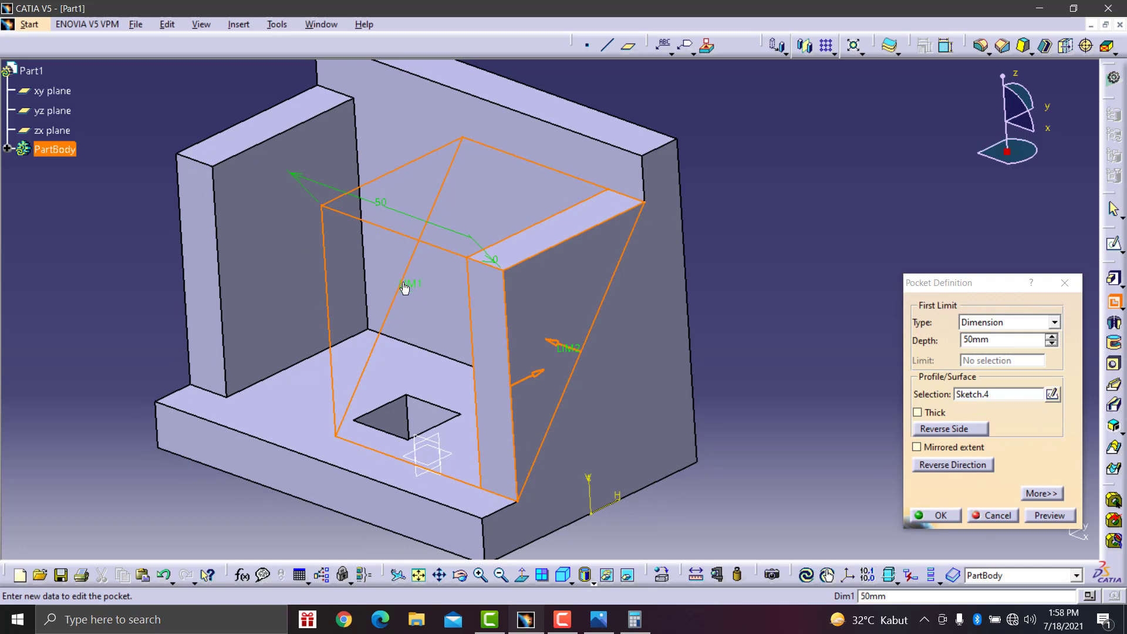
{"action": "left_click", "coordinate": [554, 345]}
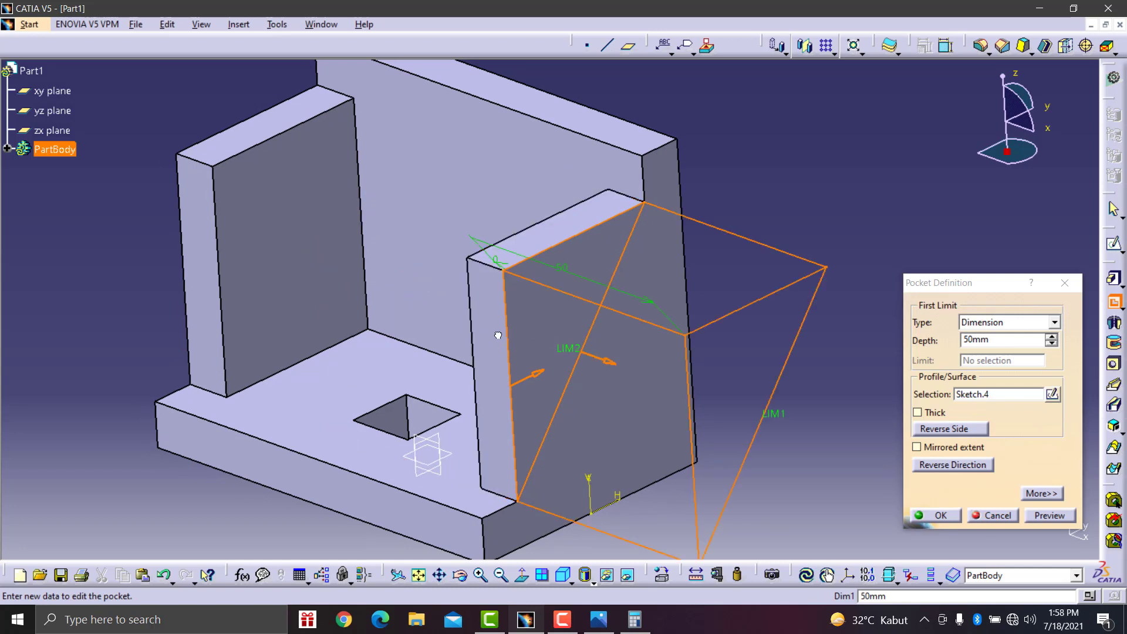
{"action": "left_click", "coordinate": [601, 361]}
{"action": "left_click", "coordinate": [903, 337]}
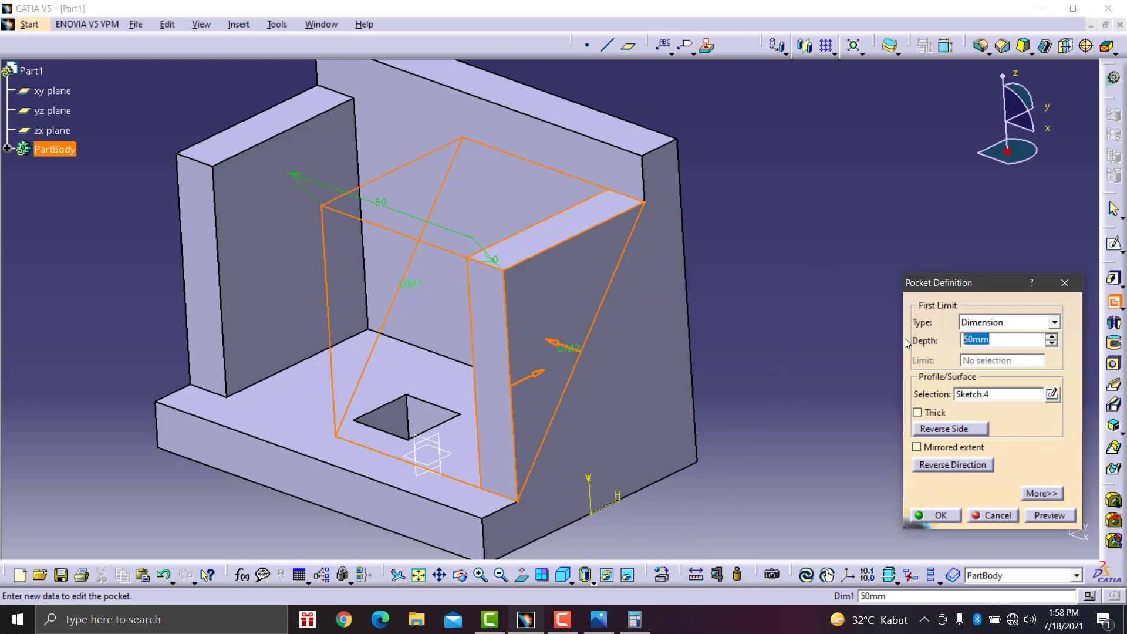
{"action": "type", "text": "1-"}
{"action": "key", "text": "BackSpace"}
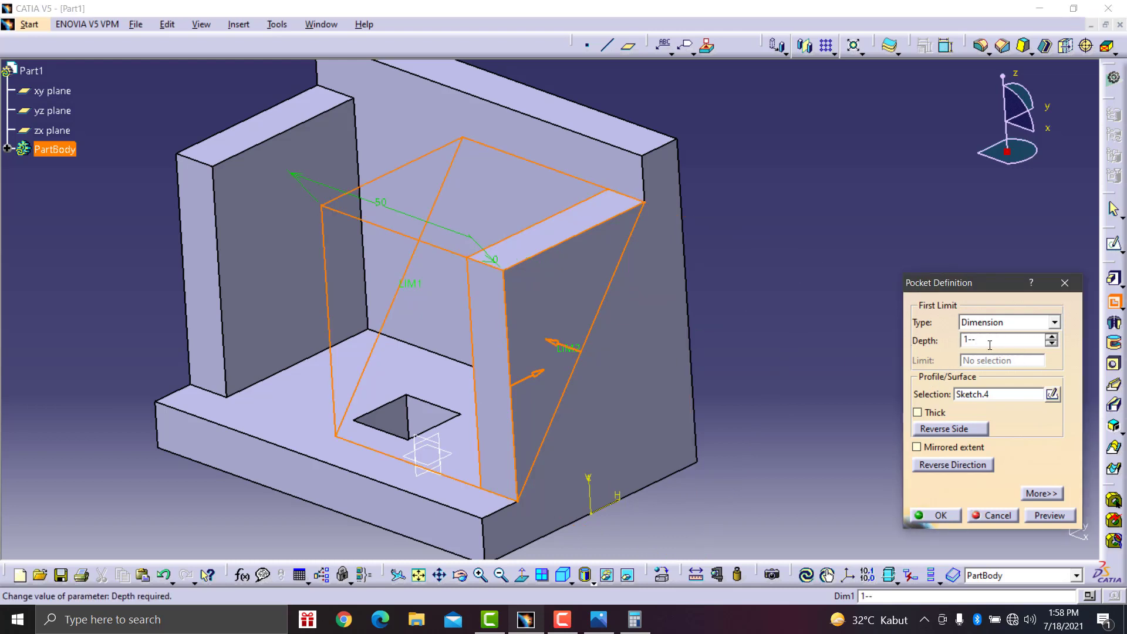
{"action": "type", "text": "00"}
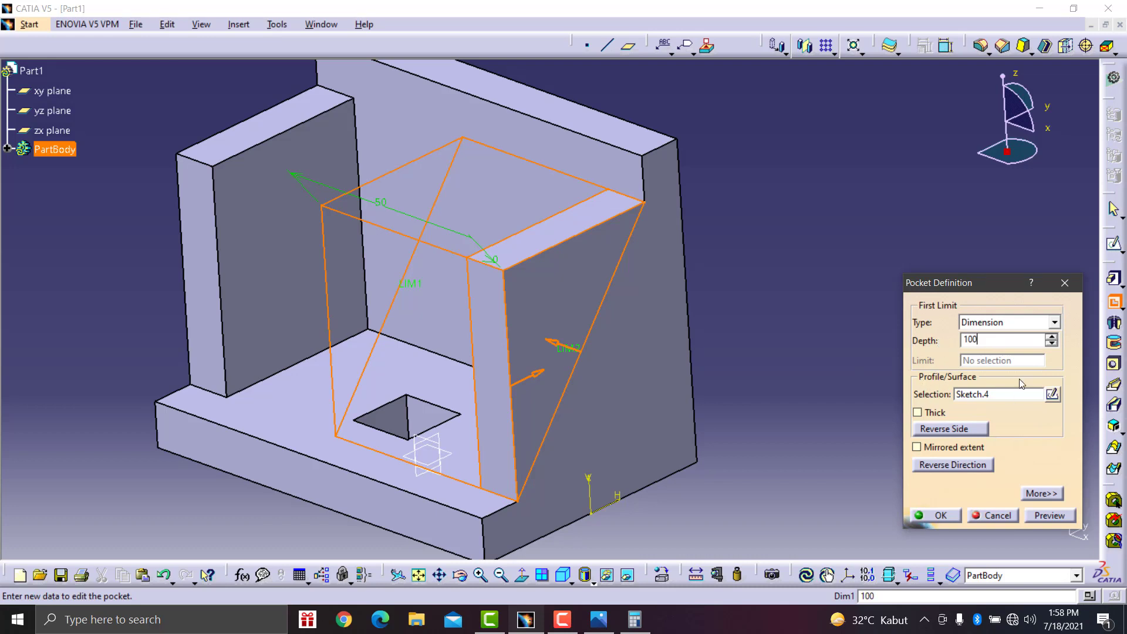
{"action": "left_click", "coordinate": [1000, 320]}
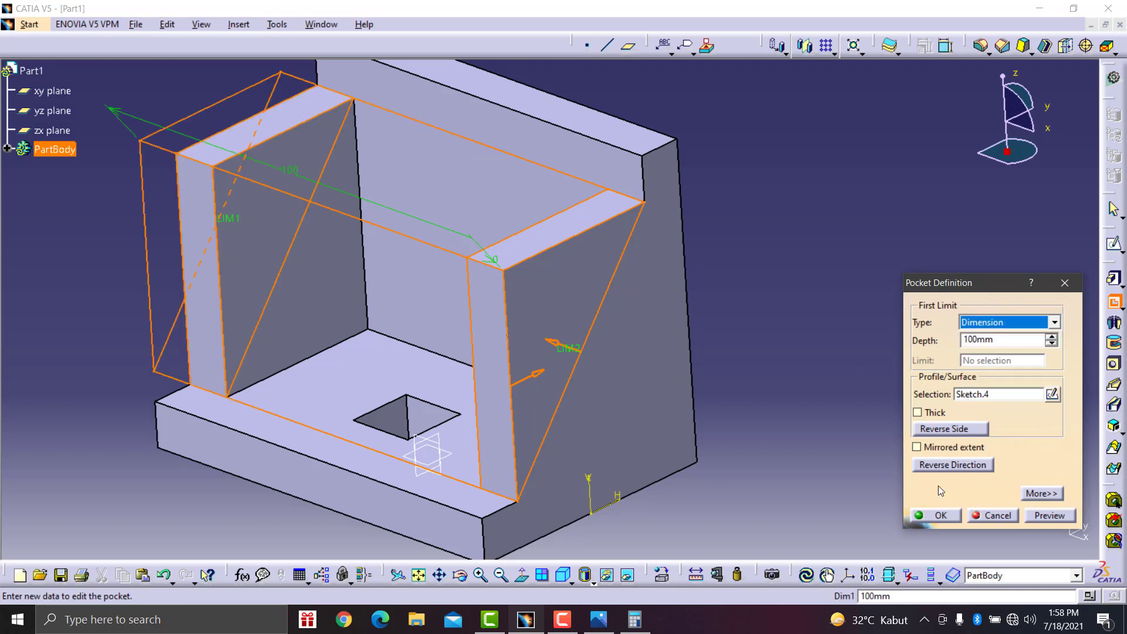
{"action": "left_click", "coordinate": [949, 516]}
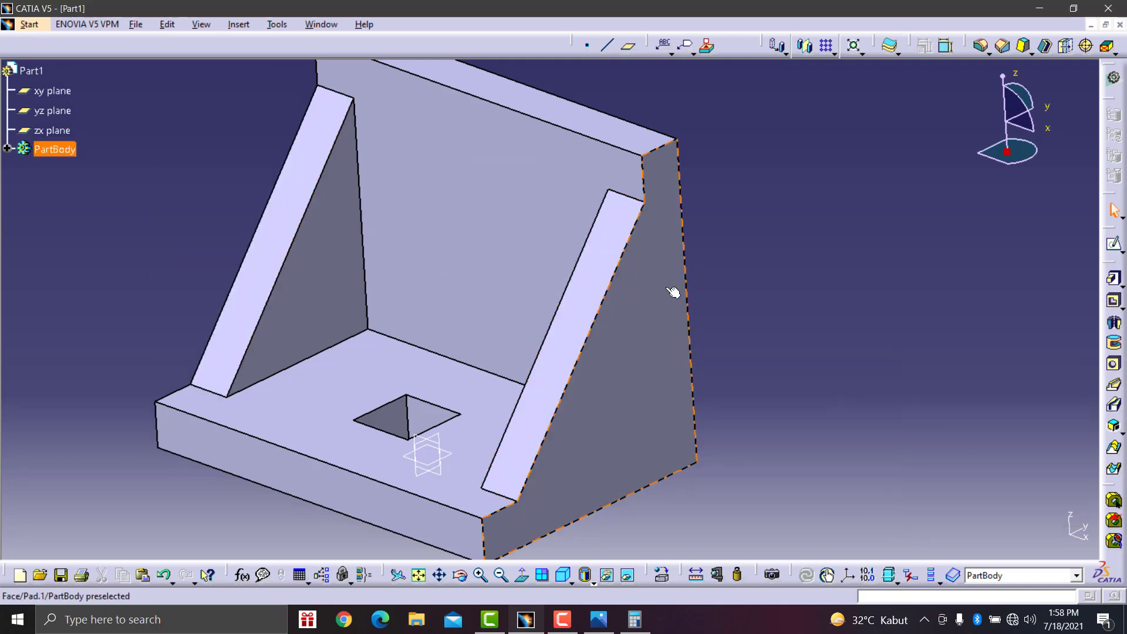
- Orbit the part and start a new sketch on the back wall's inner face
{"action": "left_click", "coordinate": [460, 576]}
{"action": "mouse_move", "coordinate": [581, 470]}
{"action": "left_mouse_down"}
{"action": "mouse_move", "coordinate": [719, 455]}
{"action": "mouse_move", "coordinate": [702, 382]}
{"action": "mouse_move", "coordinate": [644, 417]}
{"action": "mouse_move", "coordinate": [670, 467]}
{"action": "mouse_move", "coordinate": [710, 460]}
{"action": "left_mouse_up"}
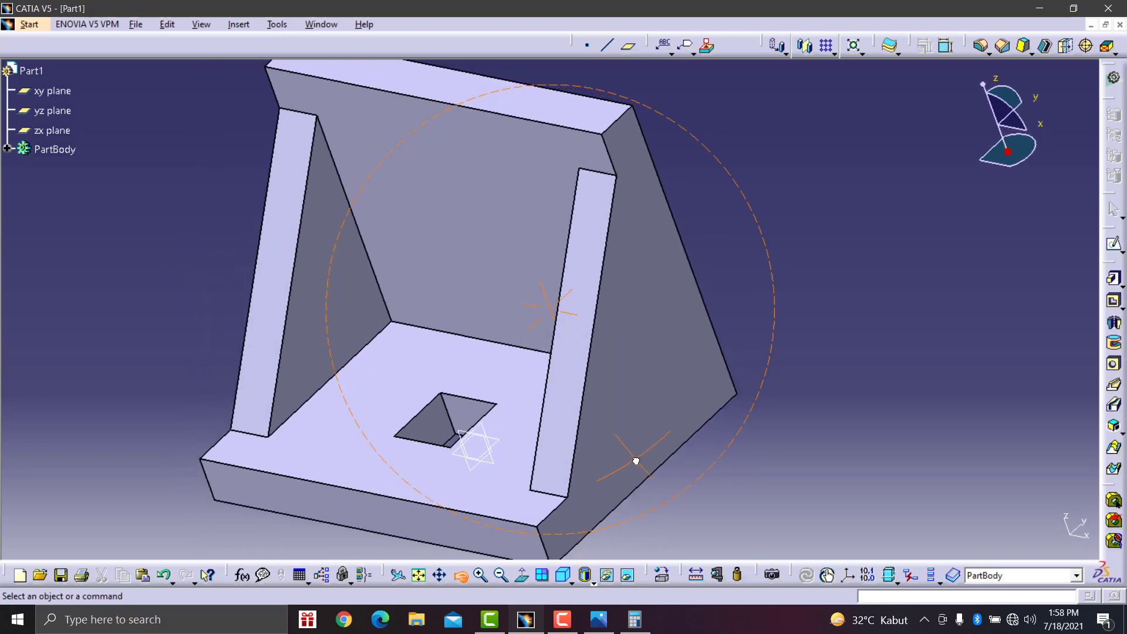
{"action": "key", "text": "alt+Tab"}
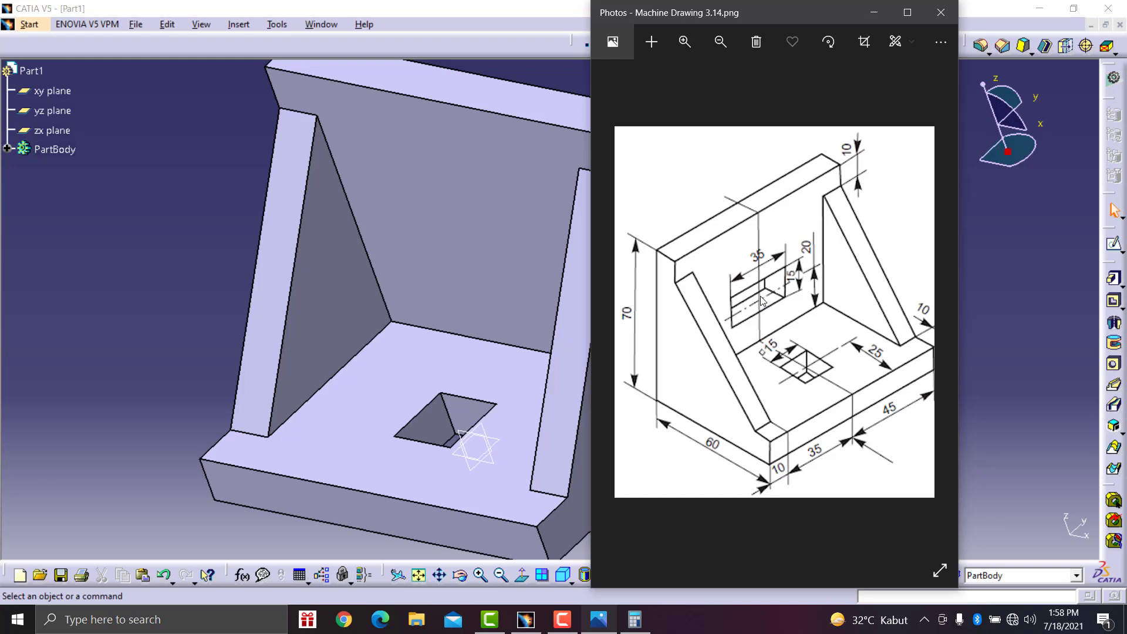
{"action": "key", "text": "alt+Tab"}
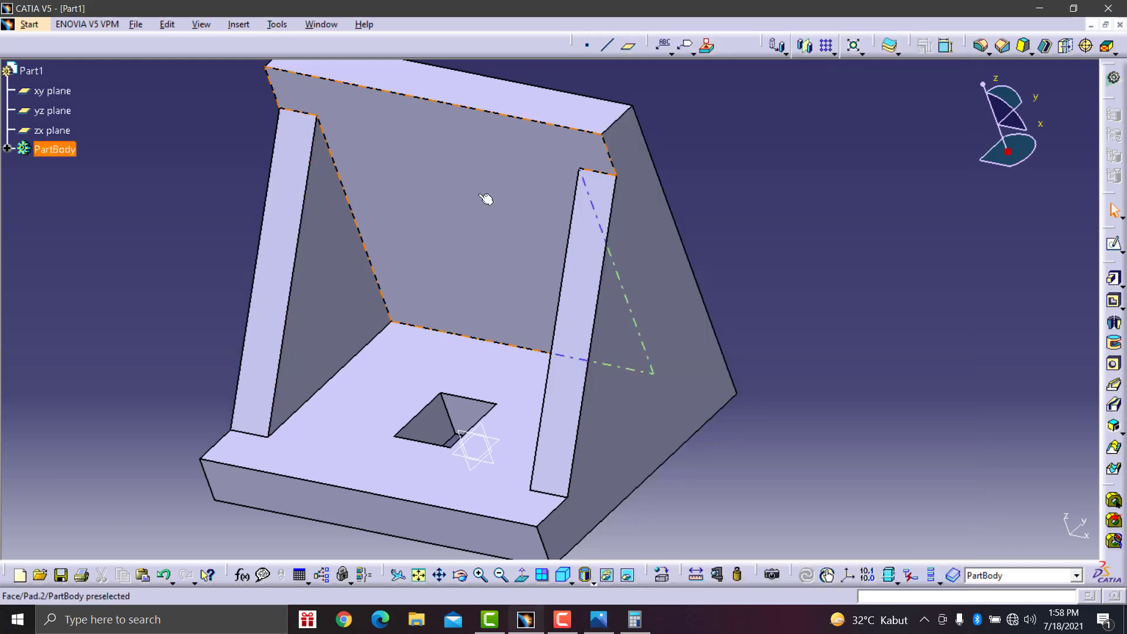
{"action": "left_click", "coordinate": [481, 192]}
{"action": "left_click", "coordinate": [1114, 244]}
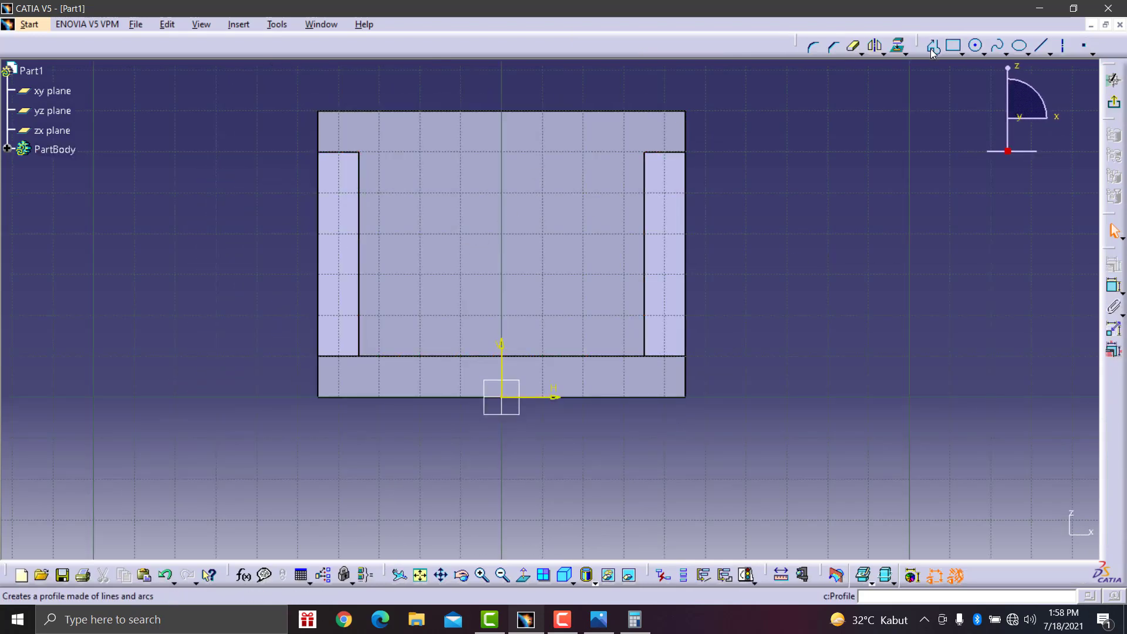
- Draw a centred rectangle on the back wall for the slot
{"action": "left_click", "coordinate": [961, 57]}
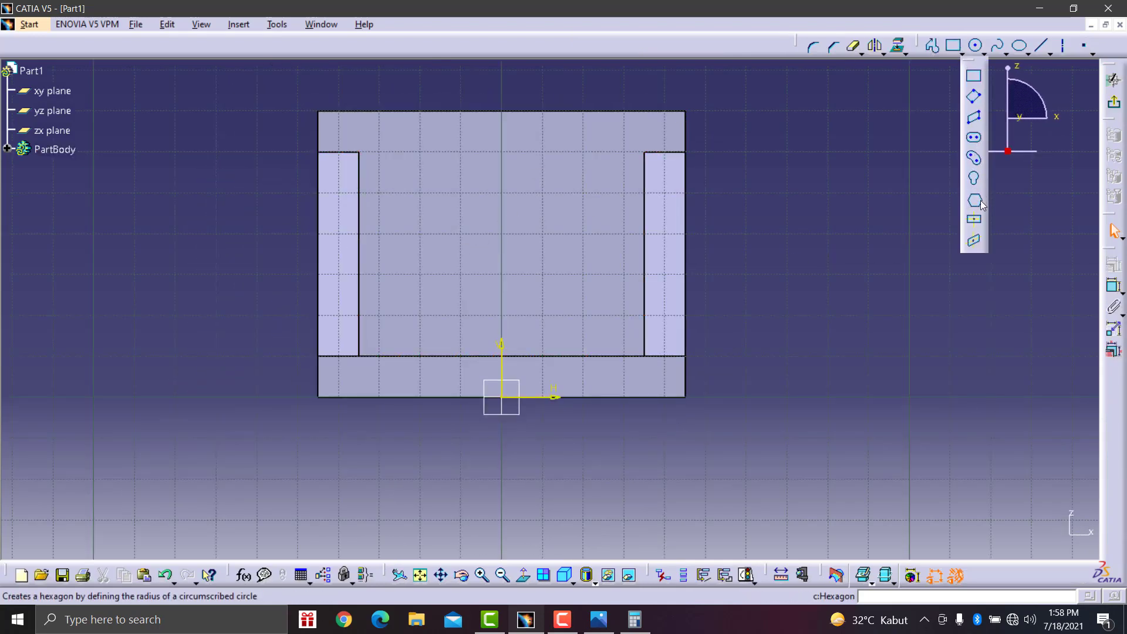
{"action": "left_click", "coordinate": [507, 227]}
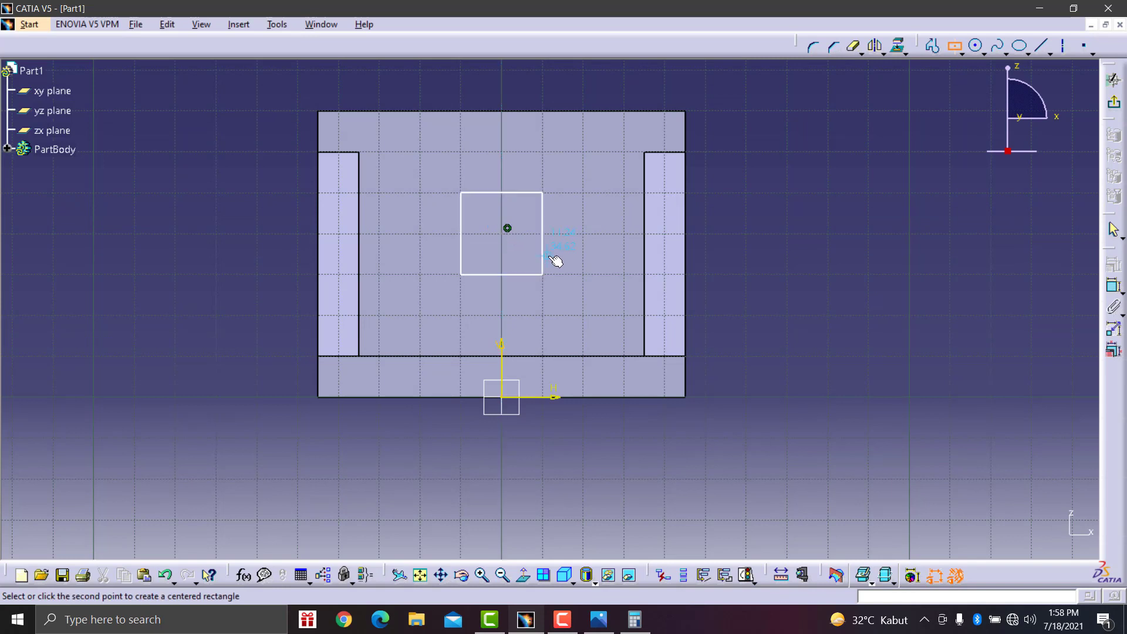
{"action": "left_click", "coordinate": [542, 275]}
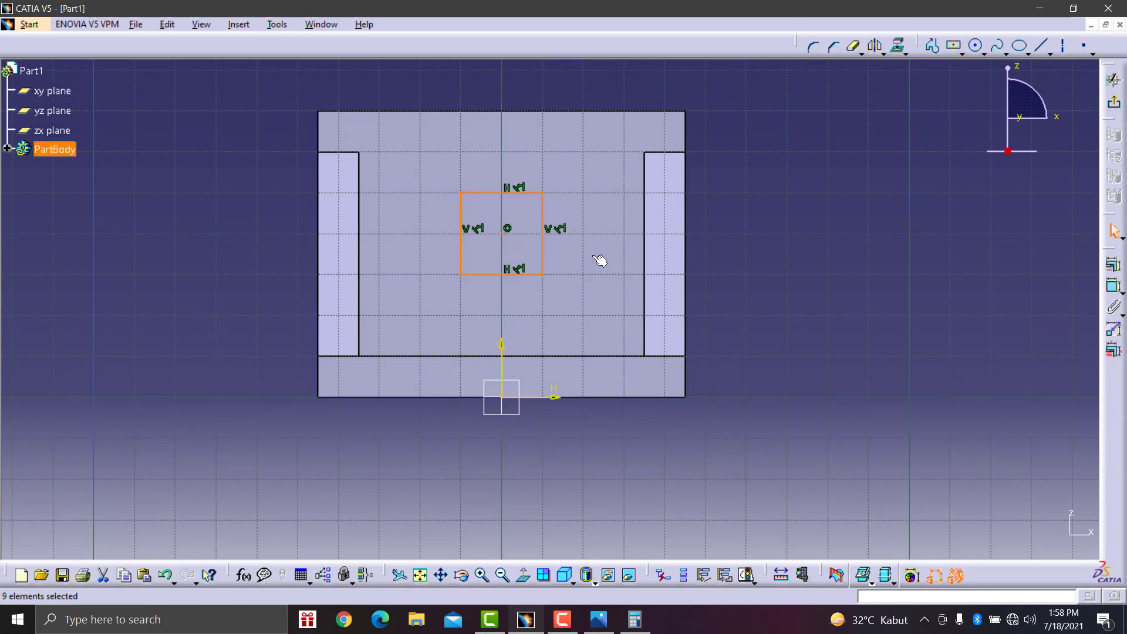
{"action": "left_click", "coordinate": [598, 619]}
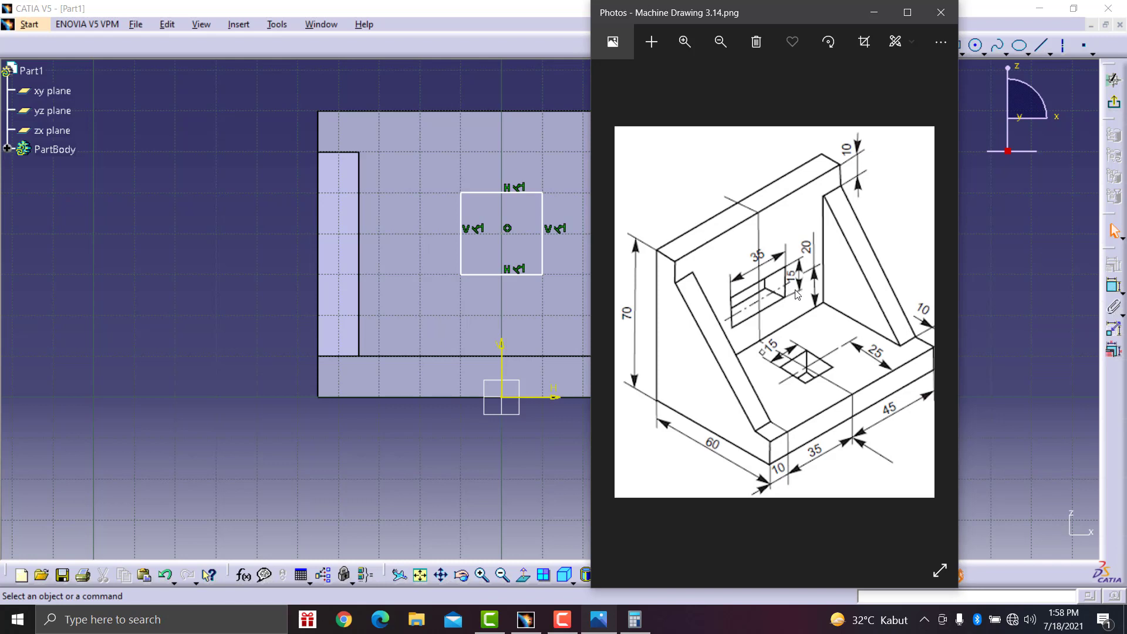
- Constrain the slot rectangle to 15 mm high and 35 mm wide
{"action": "left_click", "coordinate": [405, 97]}
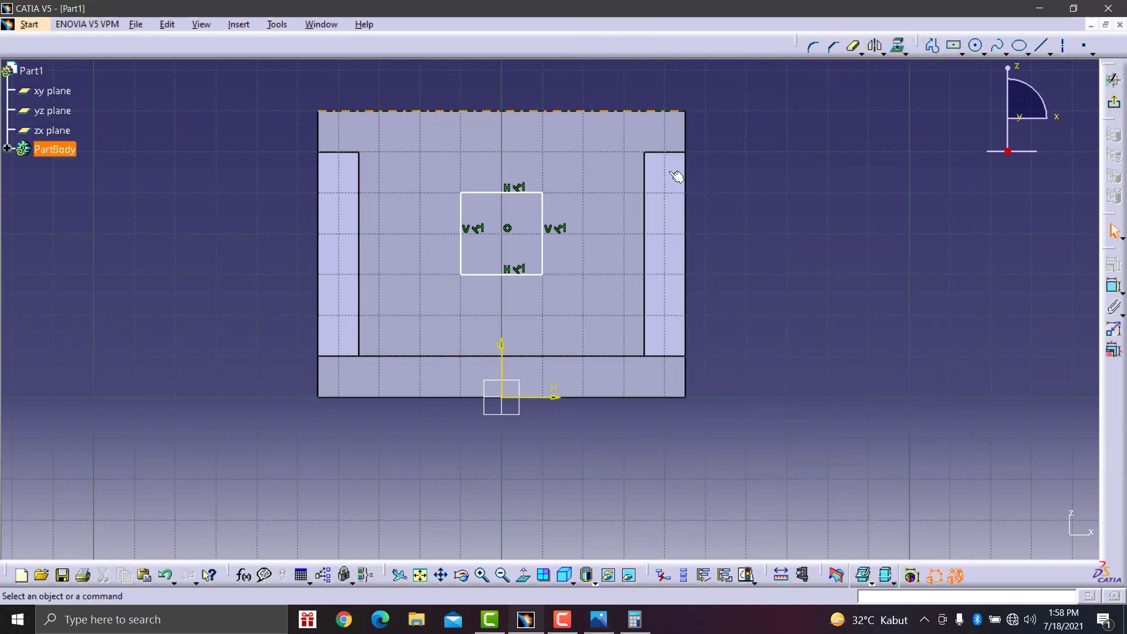
{"action": "left_click", "coordinate": [1113, 287]}
{"action": "left_click", "coordinate": [542, 235]}
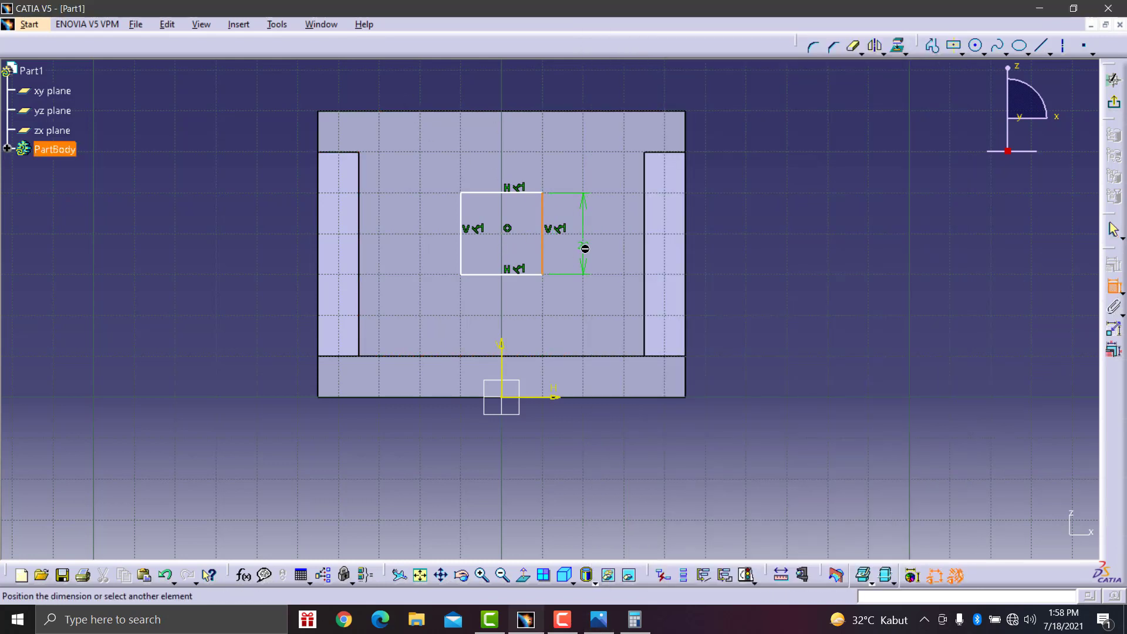
{"action": "left_click", "coordinate": [594, 246]}
{"action": "double_click", "coordinate": [585, 245]}
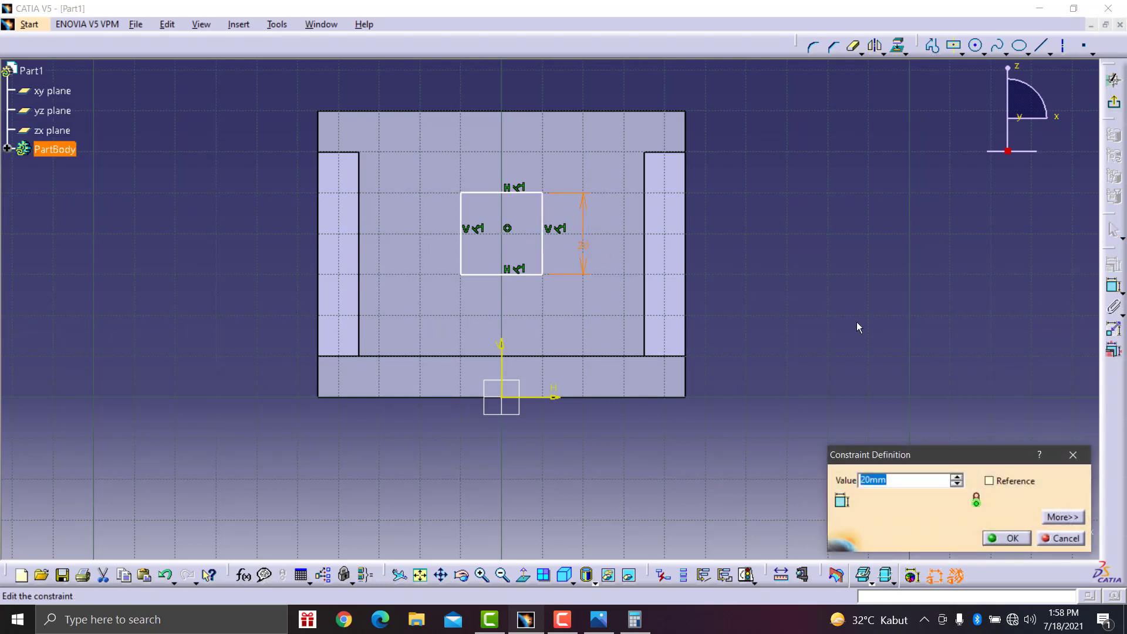
{"action": "type", "text": "1"}
{"action": "type", "text": "5"}
{"action": "left_click", "coordinate": [1000, 538]}
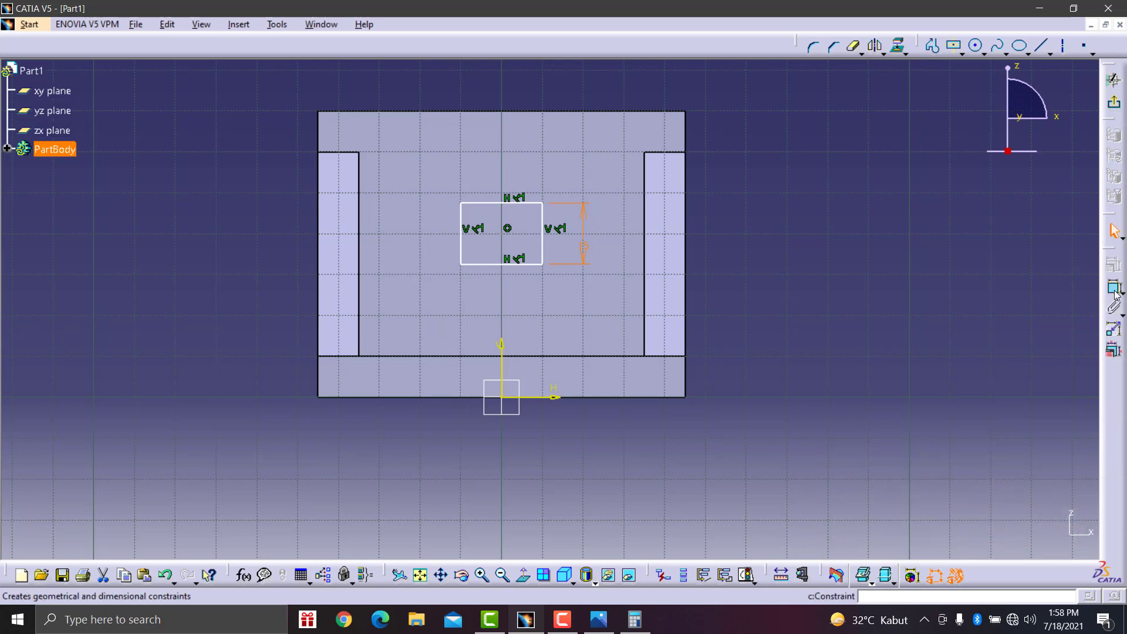
{"action": "left_click", "coordinate": [499, 203]}
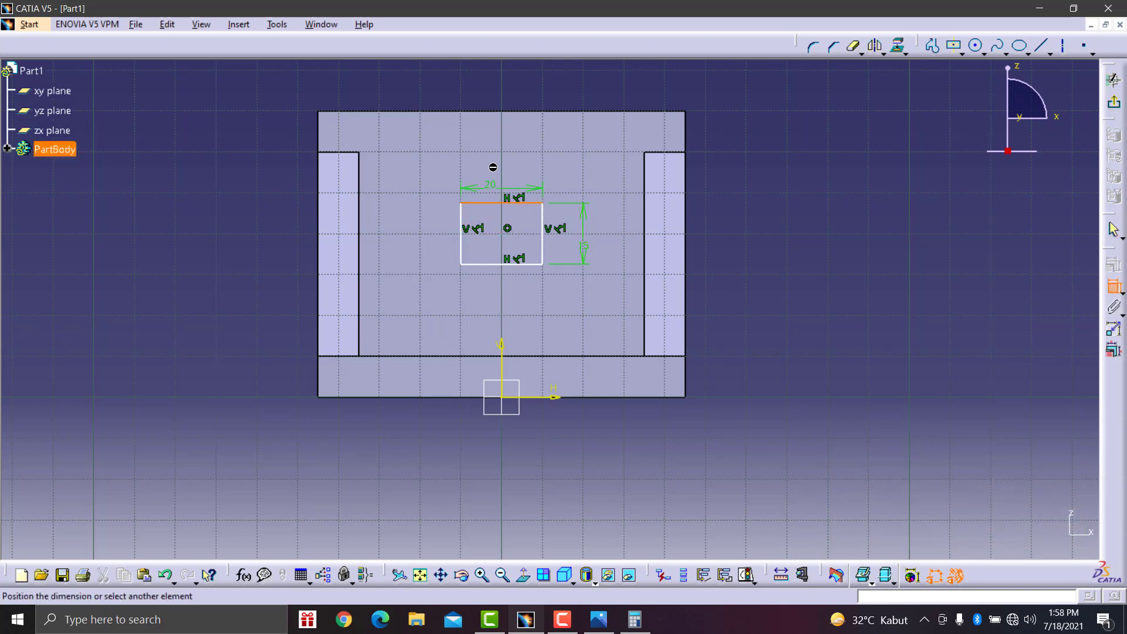
{"action": "left_click", "coordinate": [494, 168]}
{"action": "double_click", "coordinate": [493, 165]}
{"action": "type", "text": "3"}
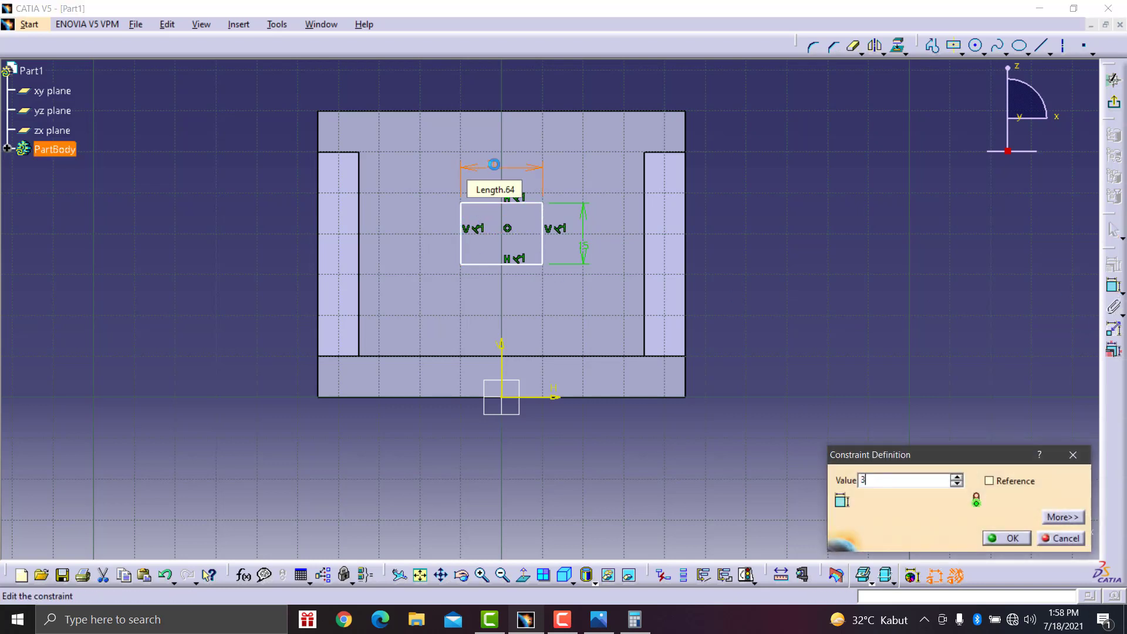
{"action": "type", "text": "5mm"}
{"action": "left_click", "coordinate": [1006, 538]}
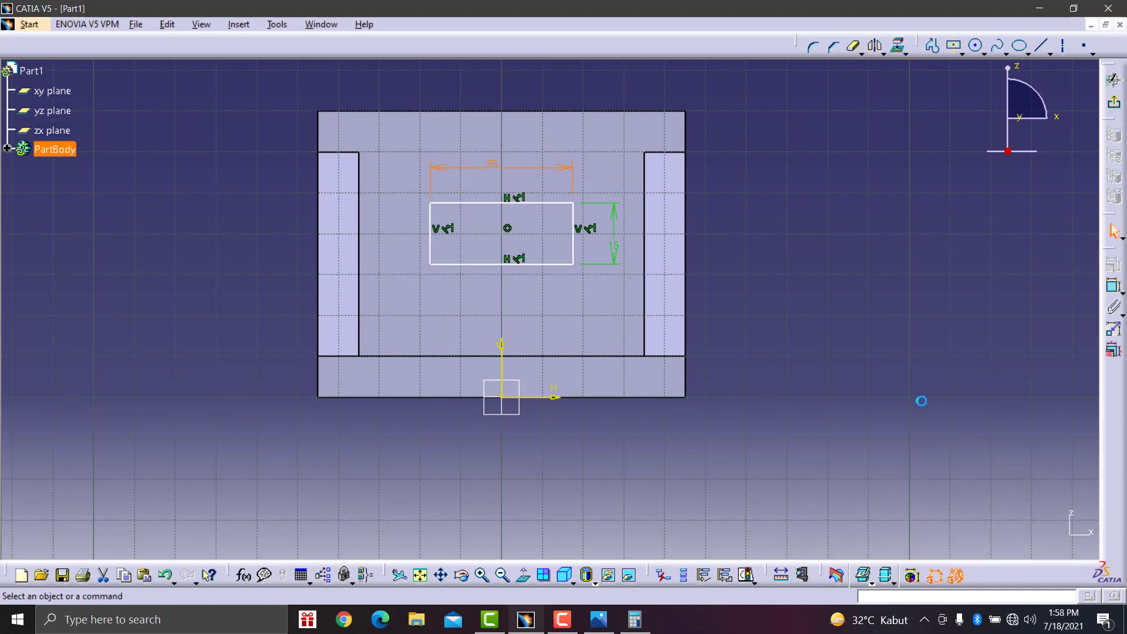
- Position the rectangle's centre 20 mm above the base's top edge
{"action": "left_click", "coordinate": [598, 620]}
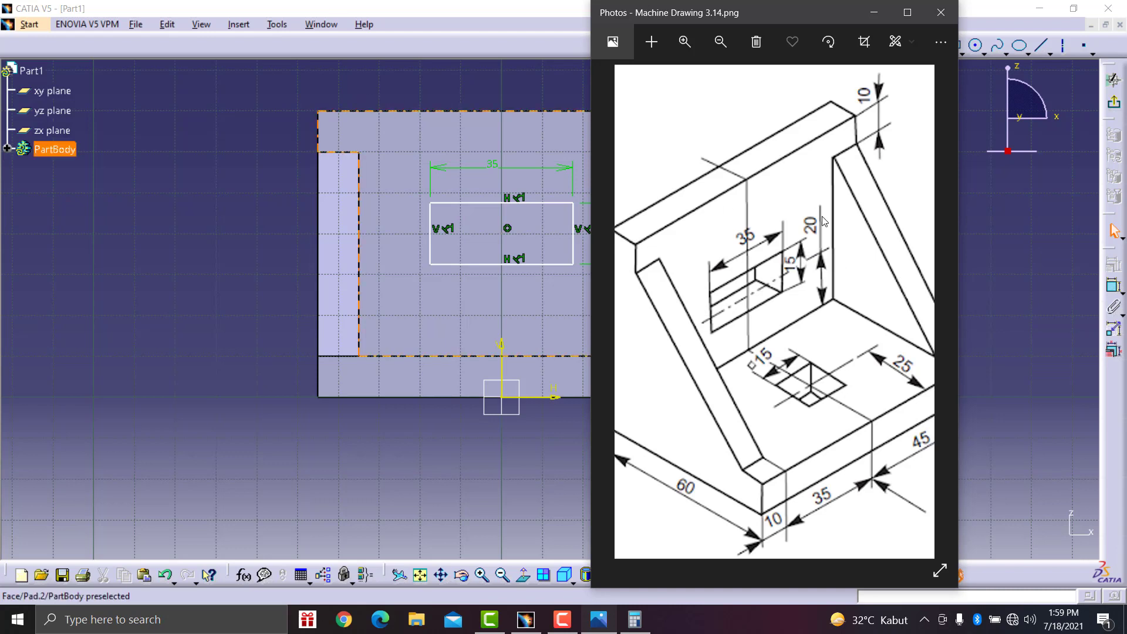
{"action": "left_click", "coordinate": [466, 83]}
{"action": "left_click", "coordinate": [1113, 286]}
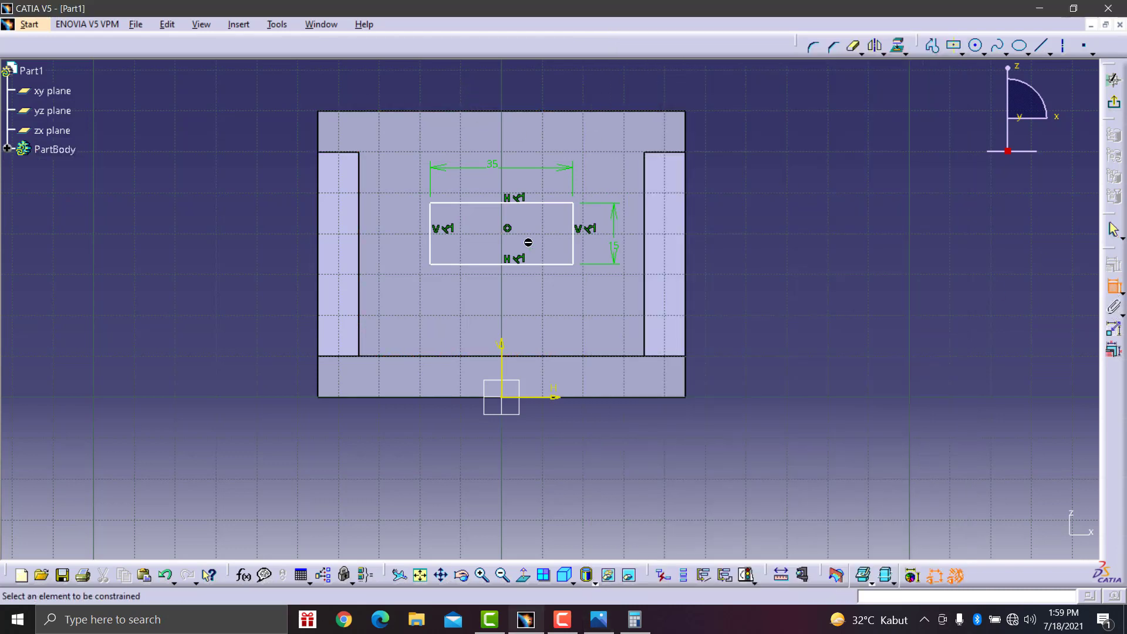
{"action": "left_click", "coordinate": [505, 241]}
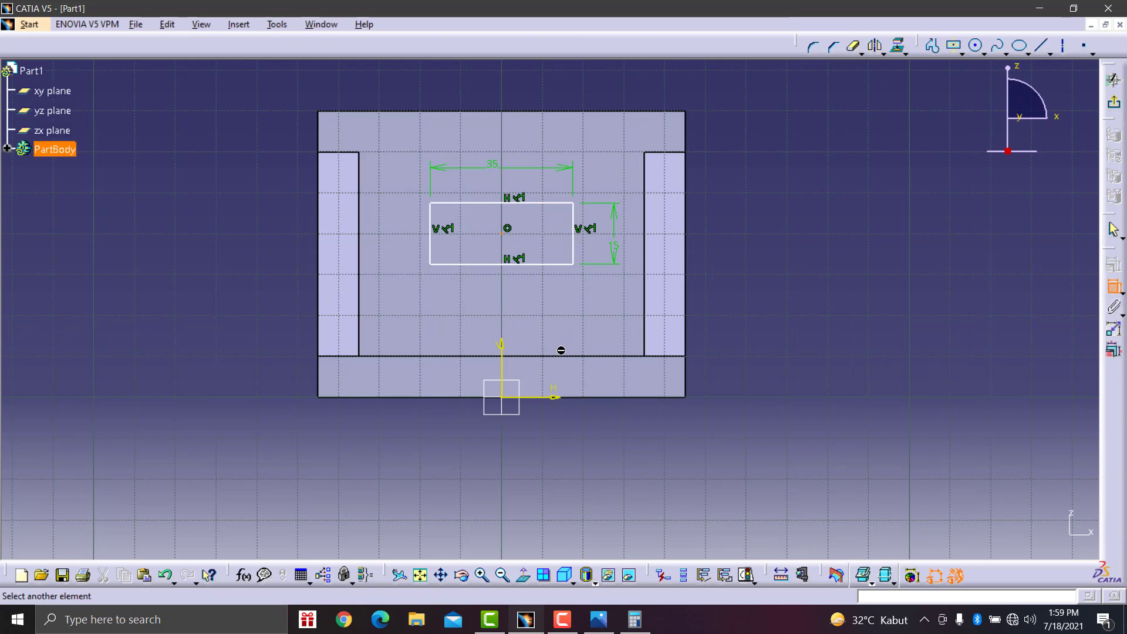
{"action": "left_click", "coordinate": [559, 356]}
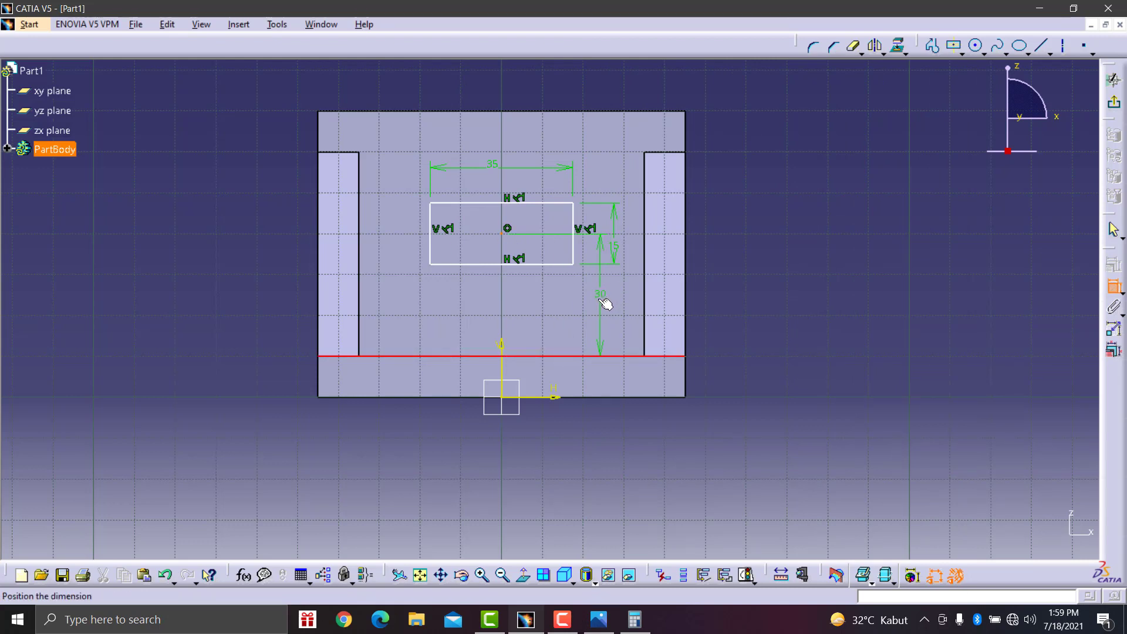
{"action": "left_click", "coordinate": [605, 303]}
{"action": "double_click", "coordinate": [599, 295]}
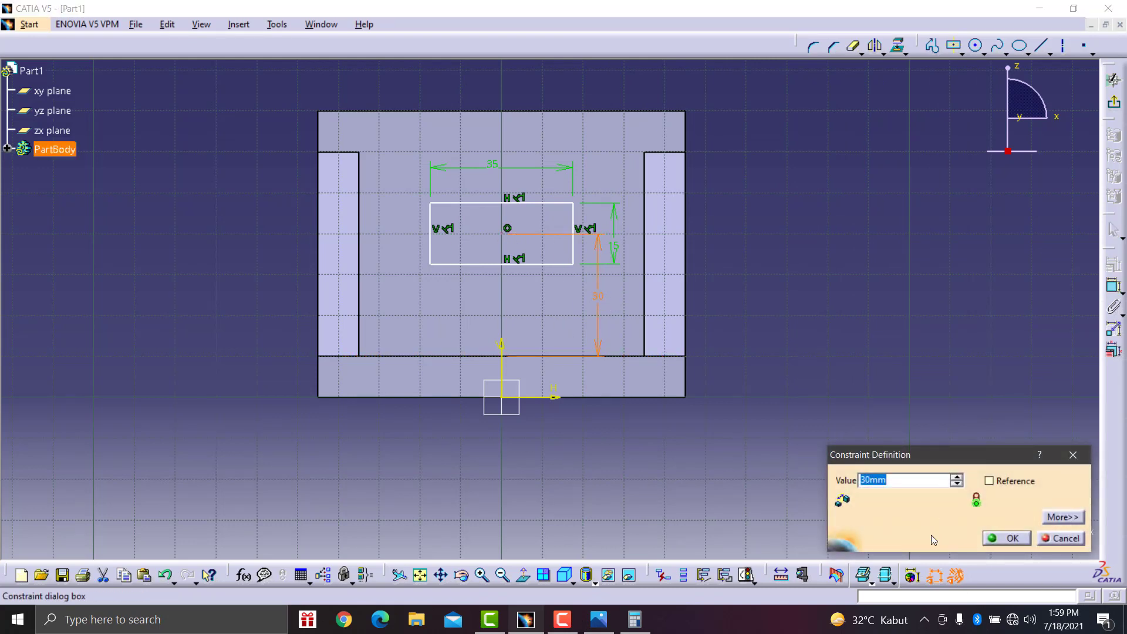
{"action": "type", "text": "20"}
{"action": "left_click", "coordinate": [1014, 539]}
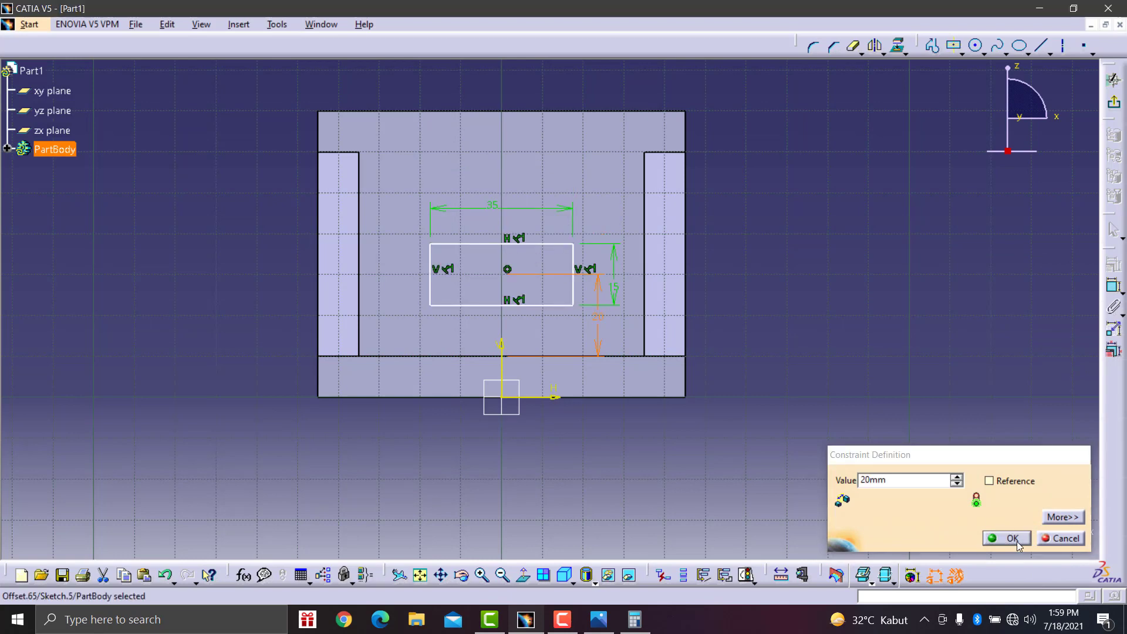
- Pocket Sketch.5 through the back wall, then orbit to an upright front view
{"action": "left_click", "coordinate": [1114, 104]}
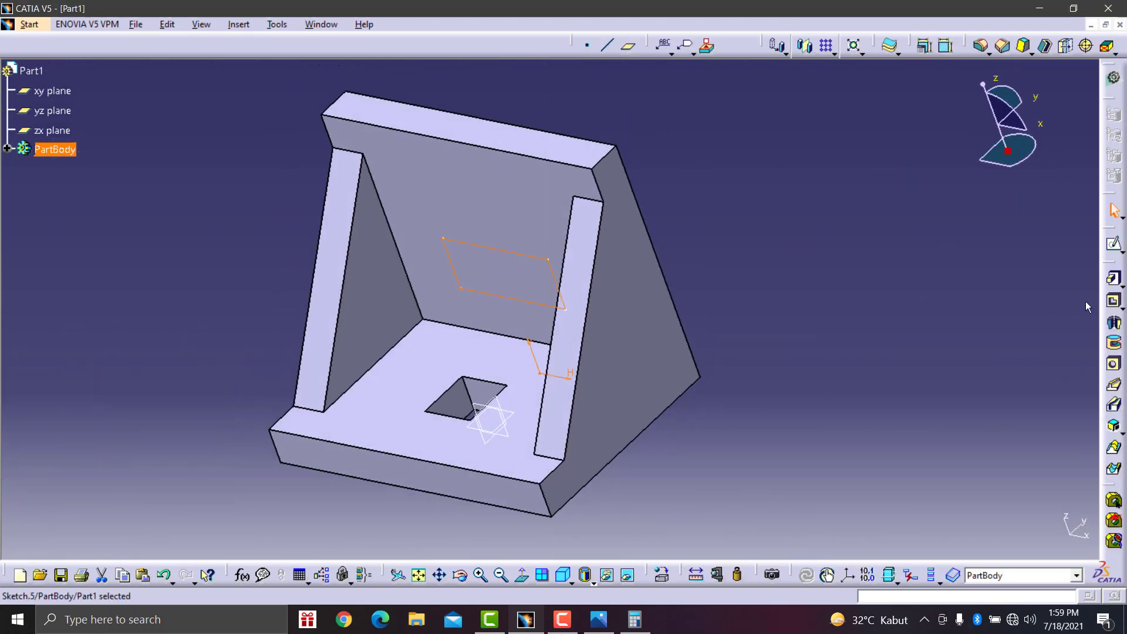
{"action": "left_click", "coordinate": [1112, 300]}
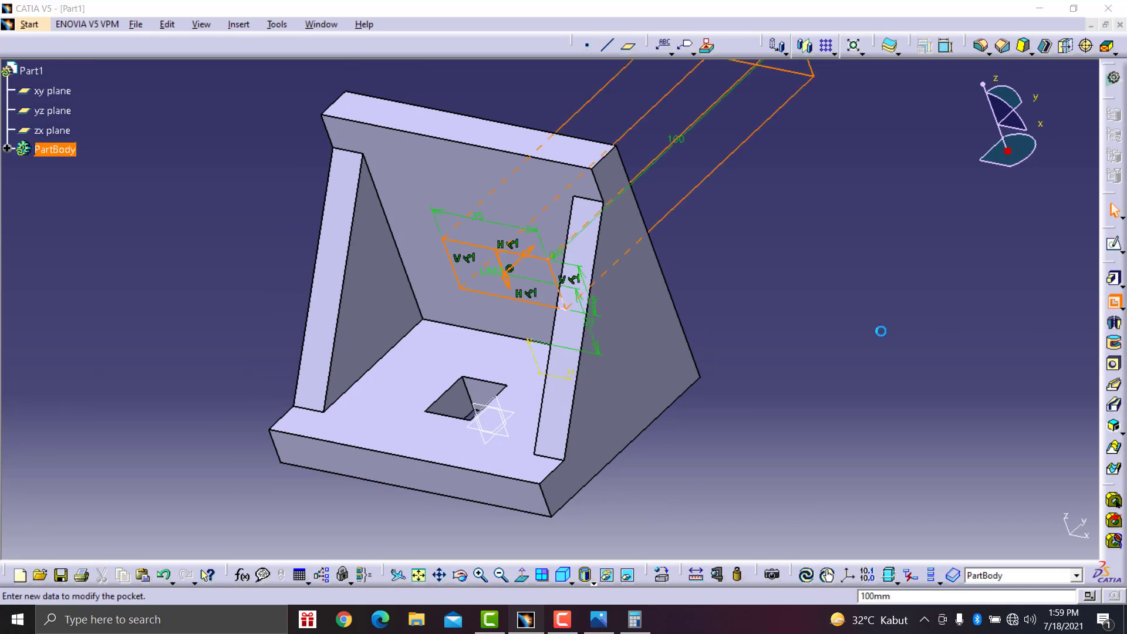
{"action": "left_click", "coordinate": [940, 515]}
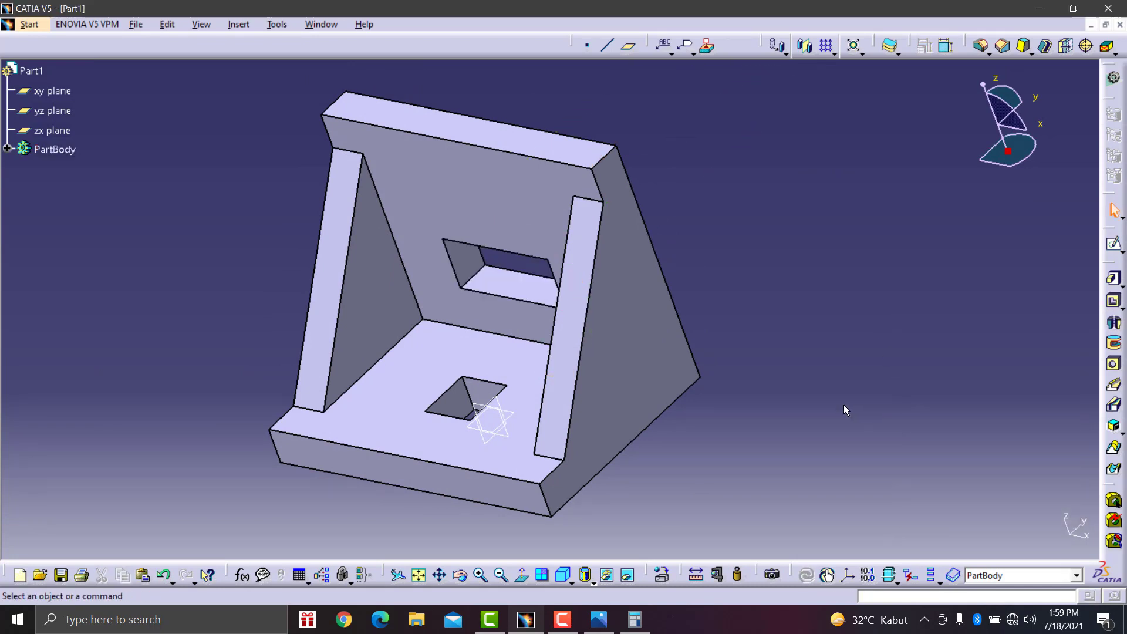
{"action": "left_click", "coordinate": [460, 575]}
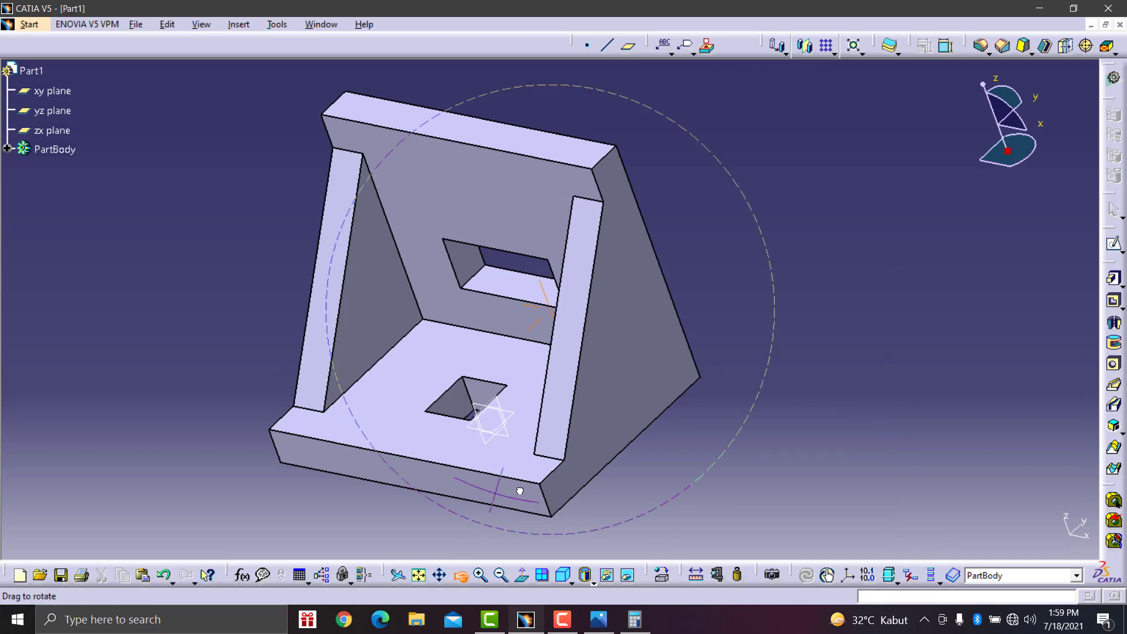
{"action": "left_click_drag", "start_coordinate": [523, 493], "coordinate": [557, 486]}
{"action": "left_click", "coordinate": [460, 575]}
{"action": "left_click_drag", "start_coordinate": [493, 334], "coordinate": [653, 277]}
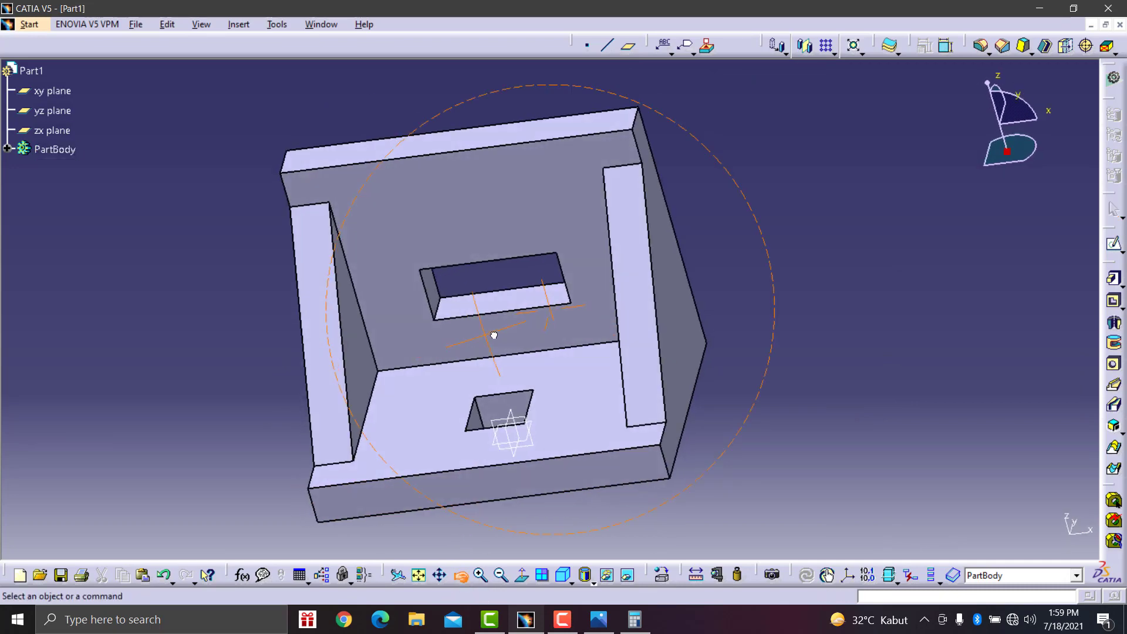